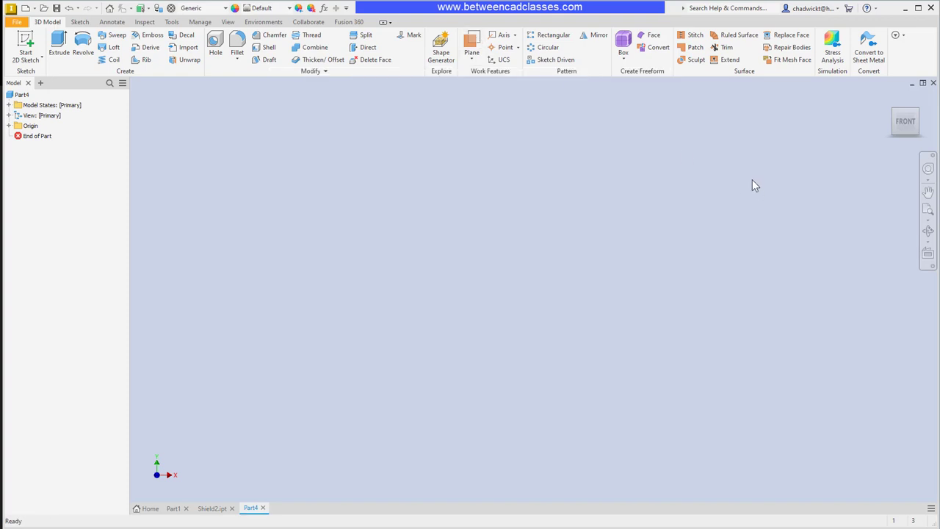
- Switch to the blank Part4 document, which has only its origin
click(752, 181)
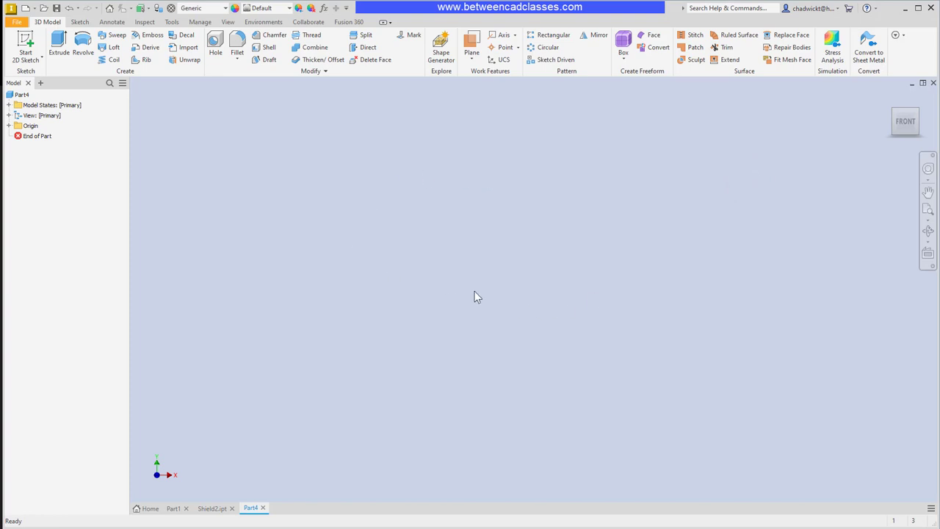
- Start Sketch1 on the XZ origin plane and turn the Top view upright
click(26, 41)
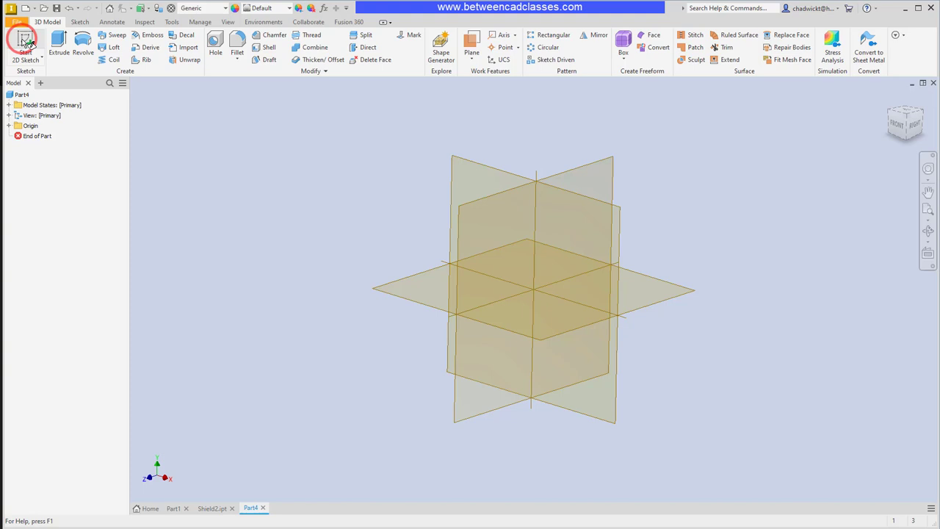
click(394, 288)
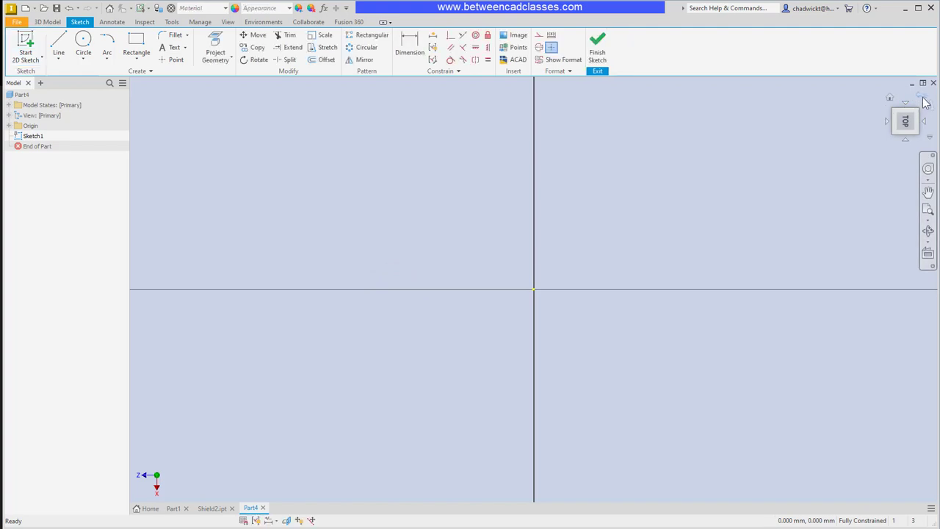
click(922, 96)
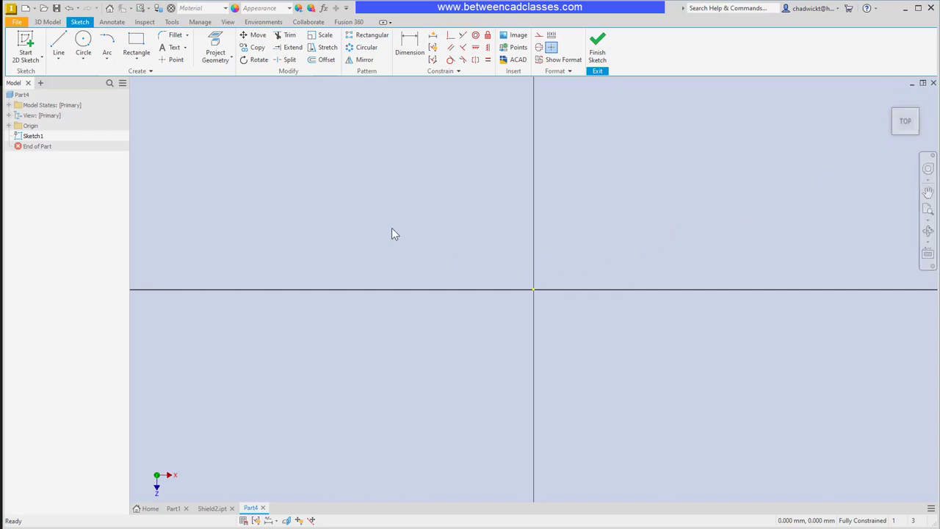
- Draw a shallow three-point arc sagging downward between a left and right endpoint
click(107, 57)
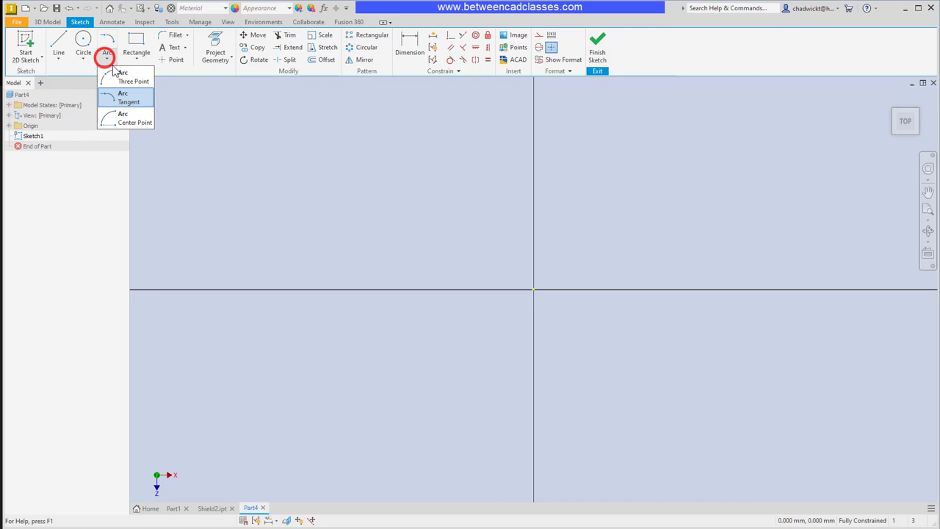
click(120, 78)
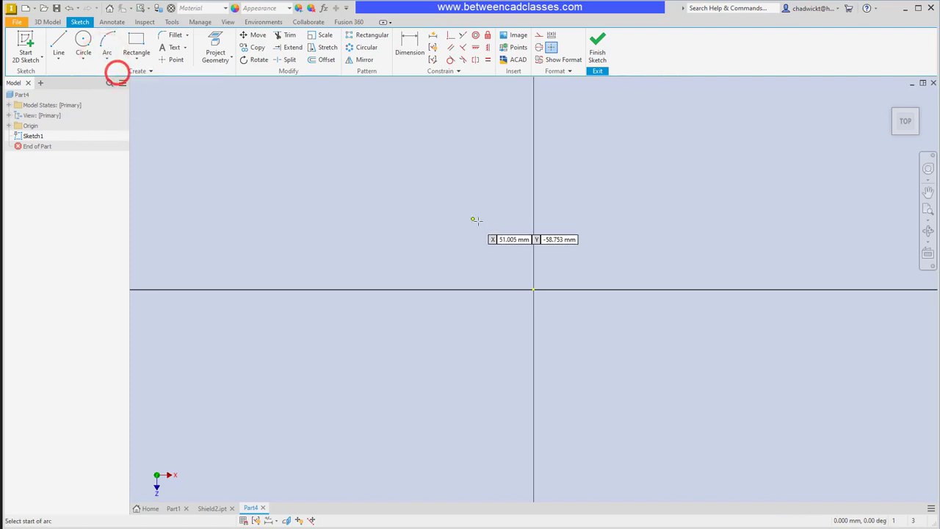
click(407, 240)
click(680, 239)
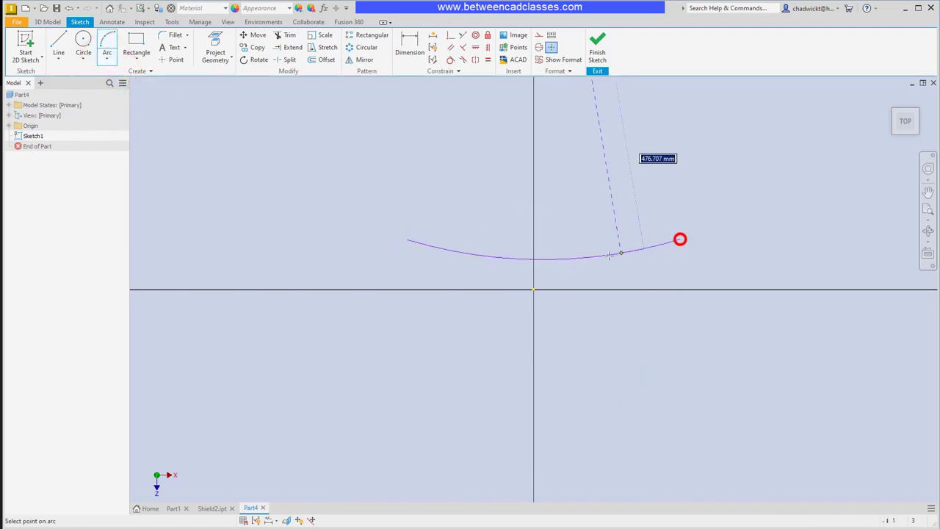
click(554, 268)
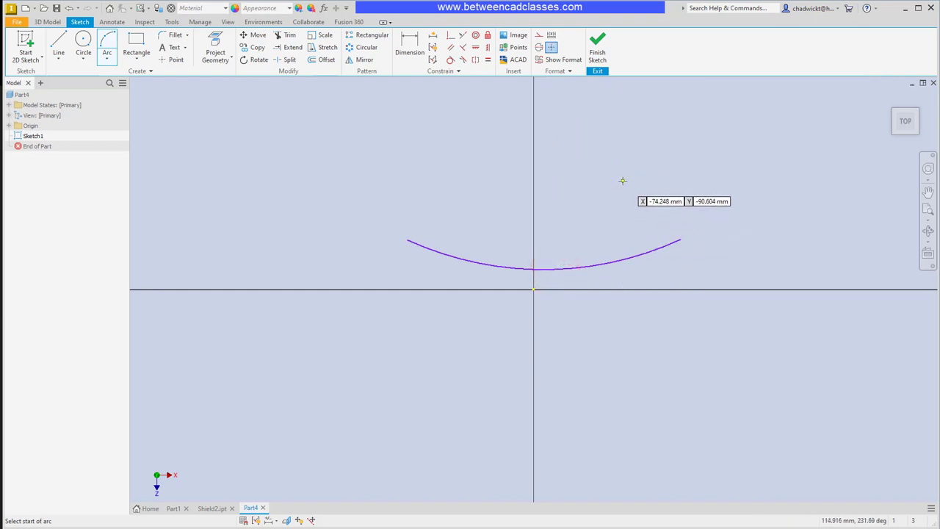
key(Escape)
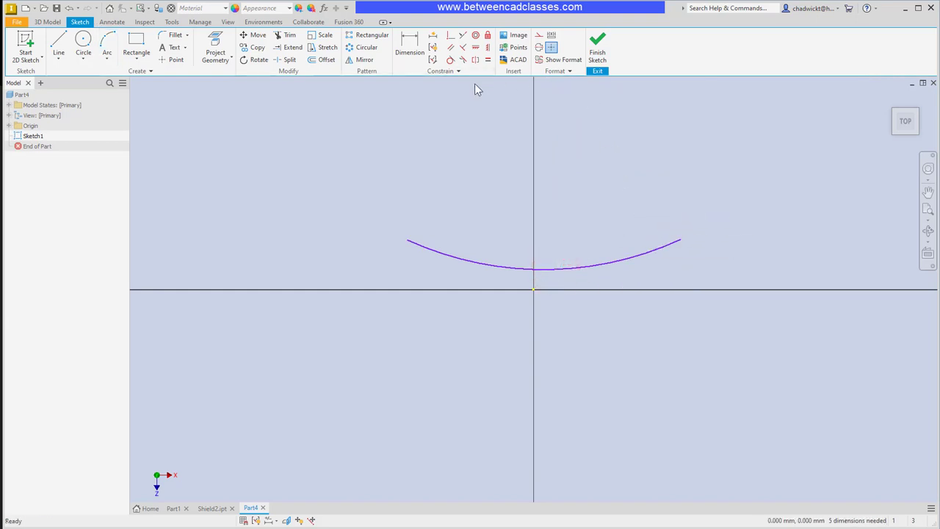
- Make the arc's midpoint coincident with the origin and its endpoints horizontal
click(450, 36)
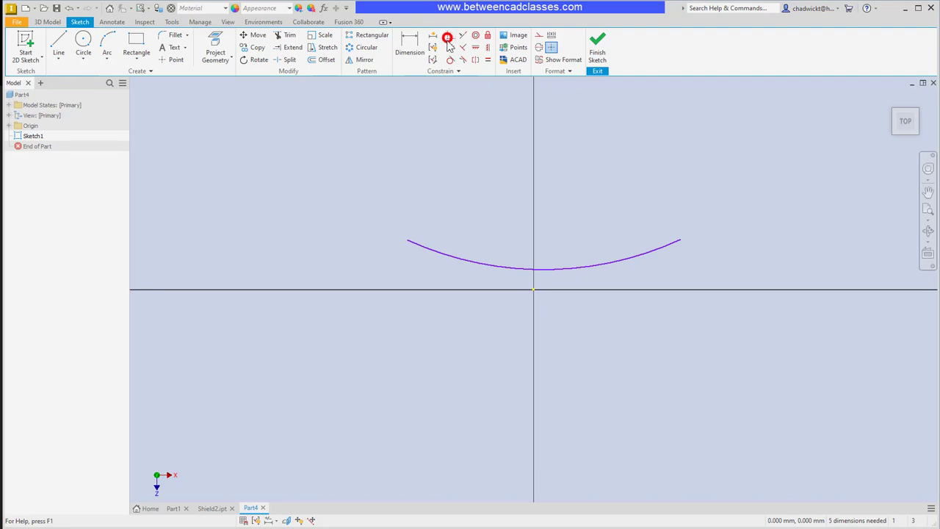
click(543, 269)
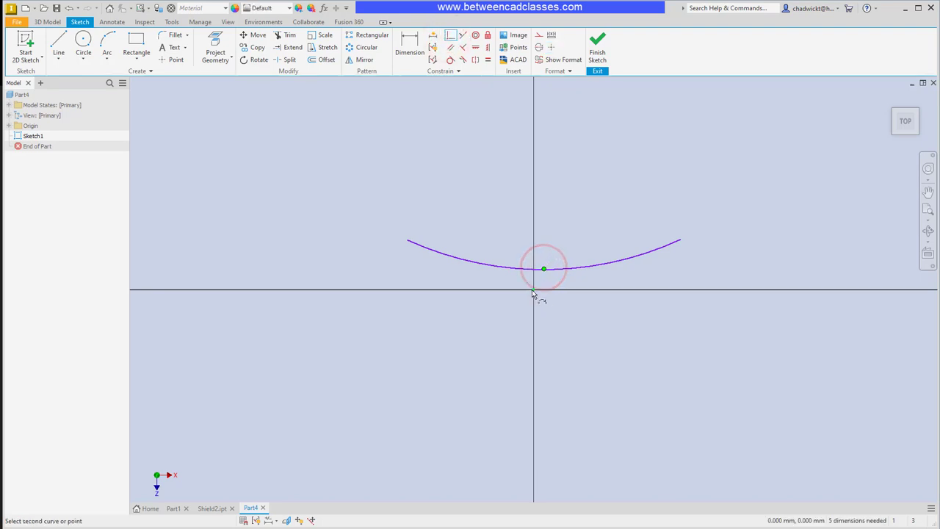
click(534, 290)
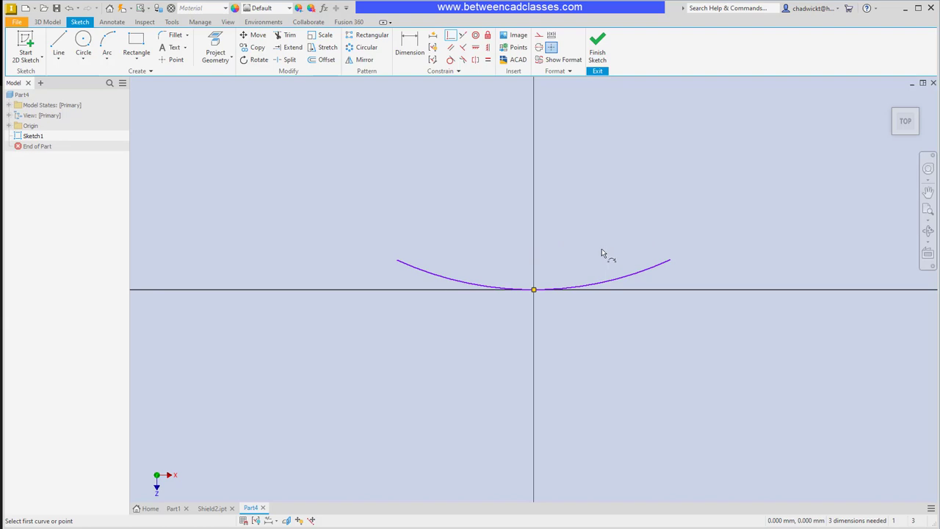
click(475, 47)
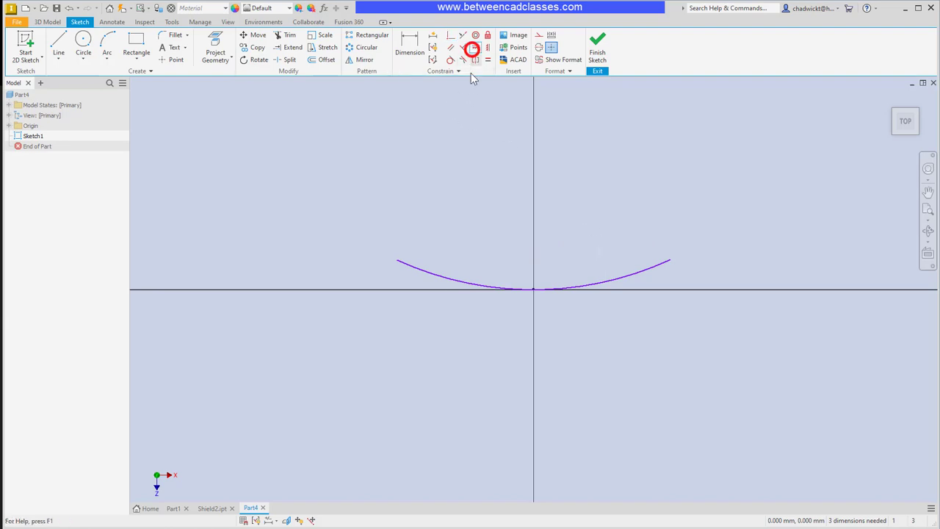
click(397, 259)
click(668, 261)
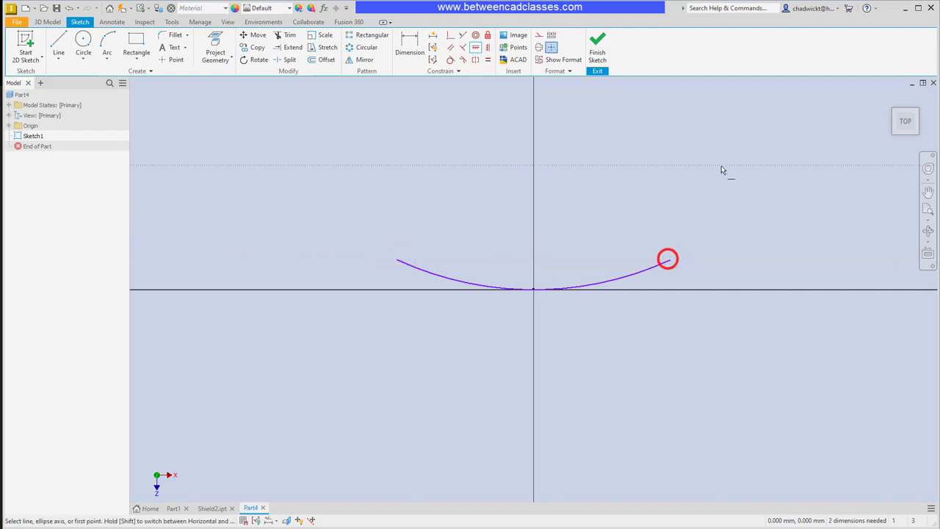
key(Escape)
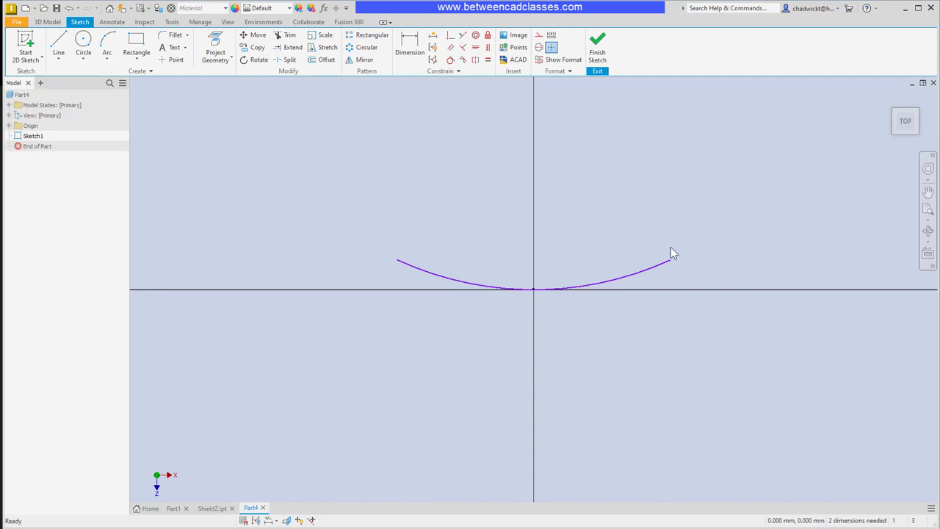
- Dimension the arc 500 between its endpoints and 80 from the horizontal axis to the left end
click(407, 42)
click(394, 262)
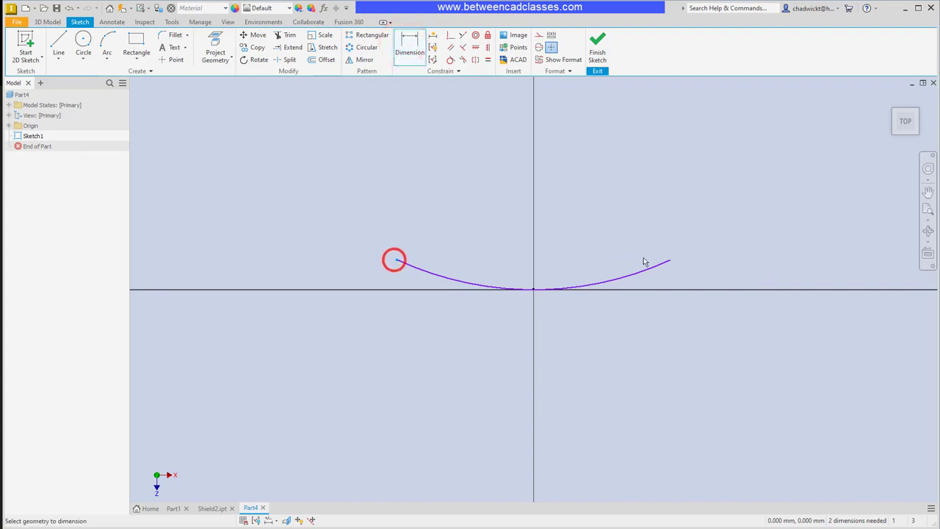
click(669, 259)
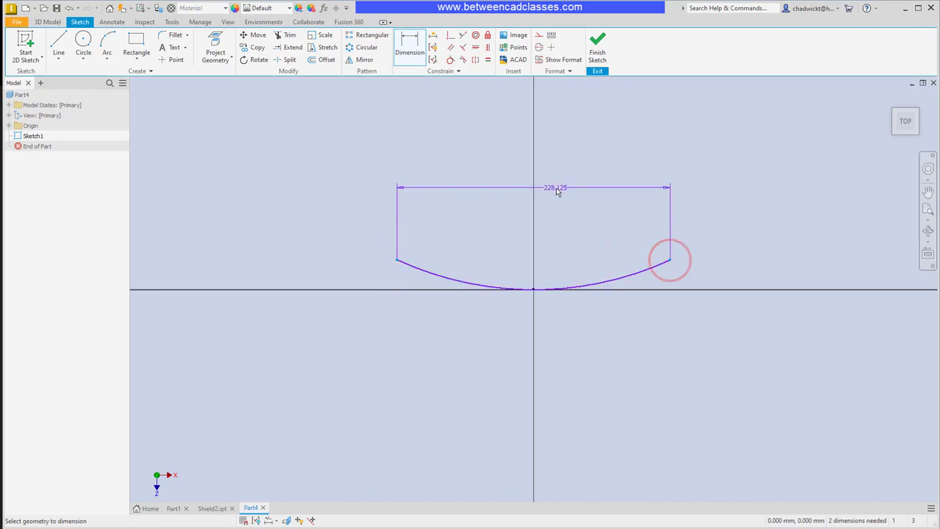
click(561, 194)
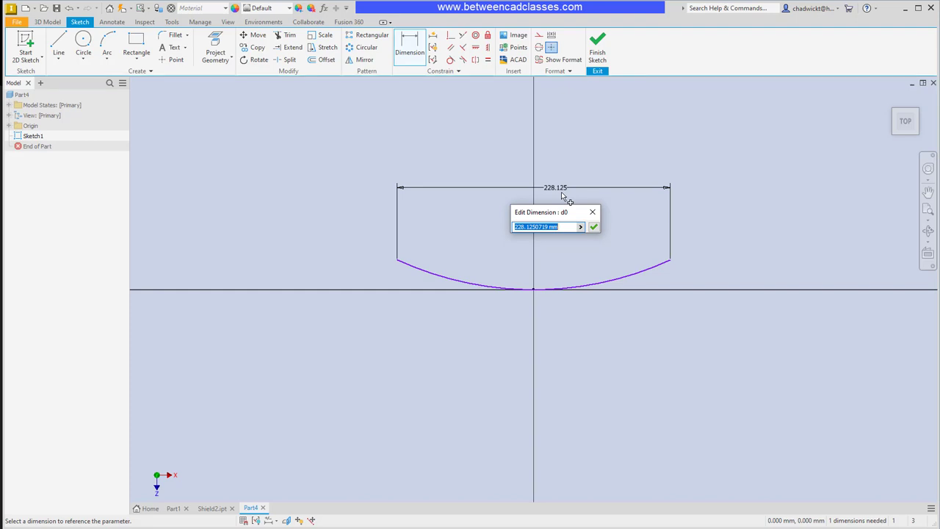
text(500)
key(Return)
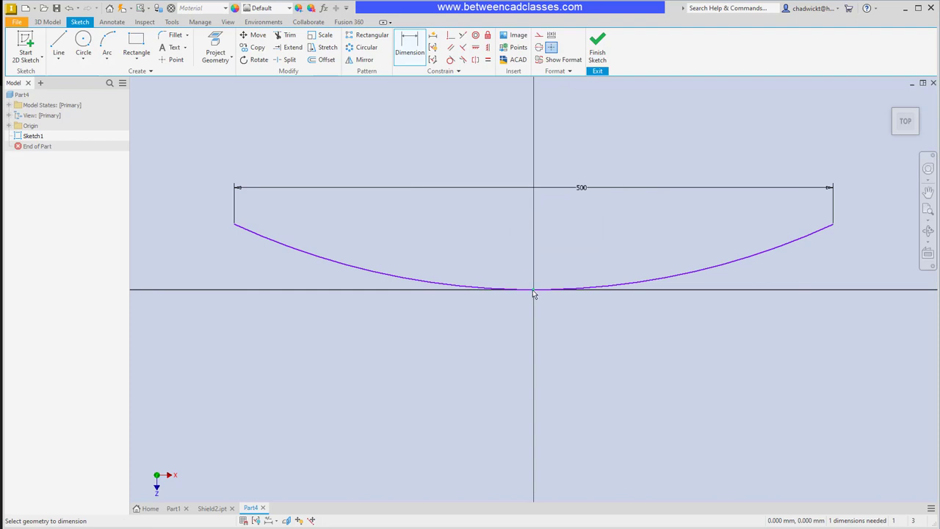
click(498, 289)
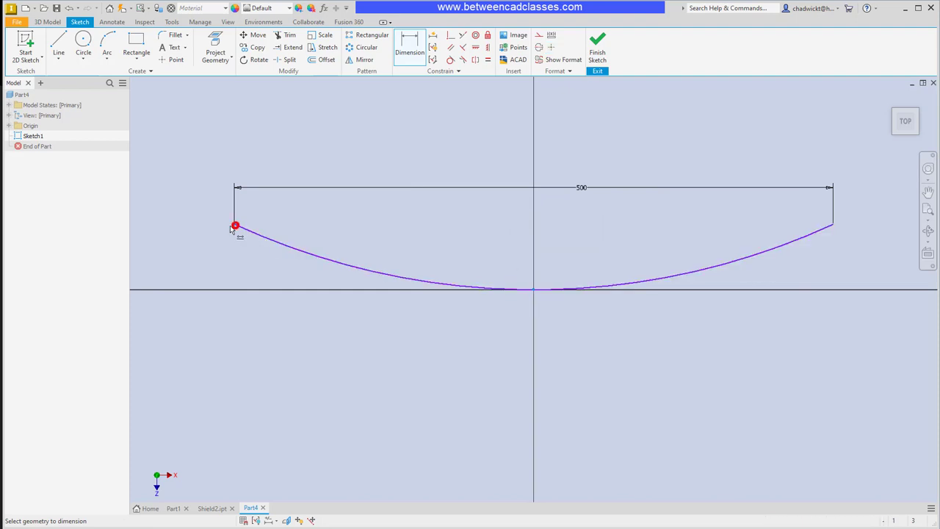
click(235, 224)
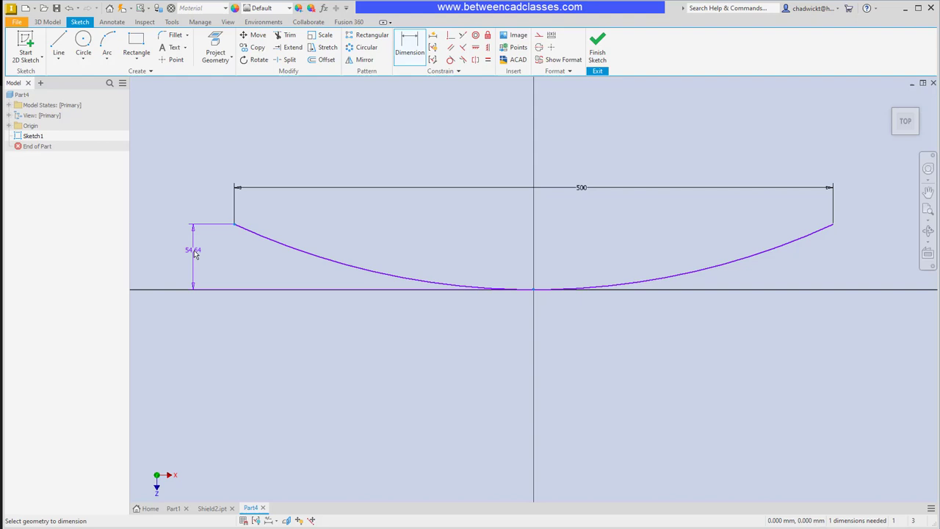
click(193, 250)
text(80)
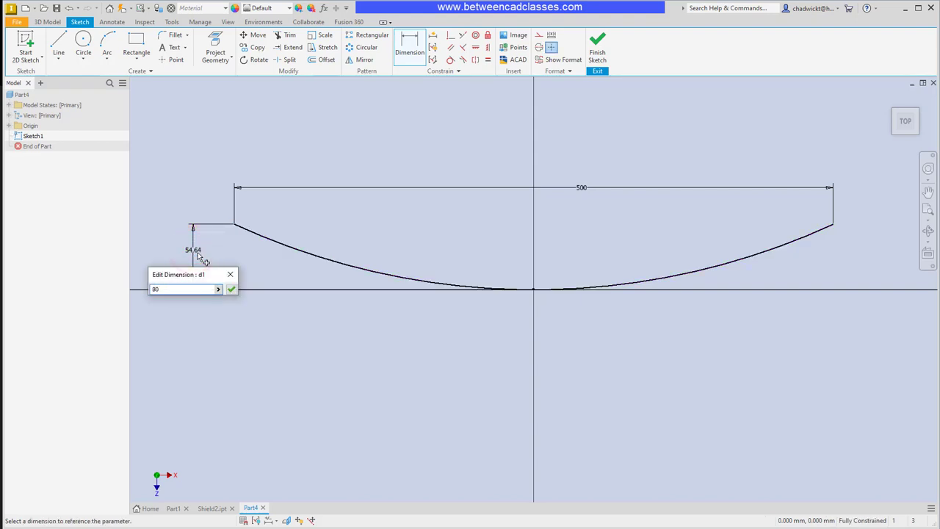
key(Return)
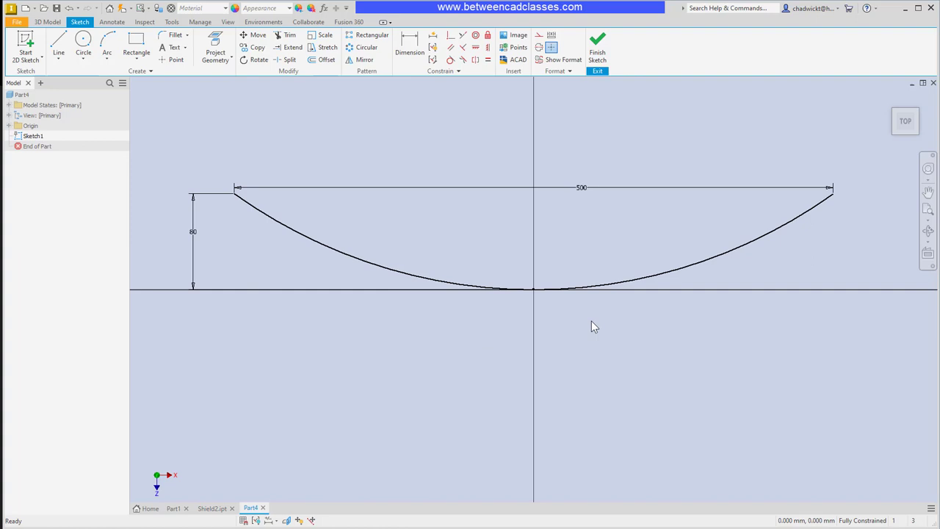
- Finish Sketch1 and start Sketch2 on the YZ origin plane
click(598, 55)
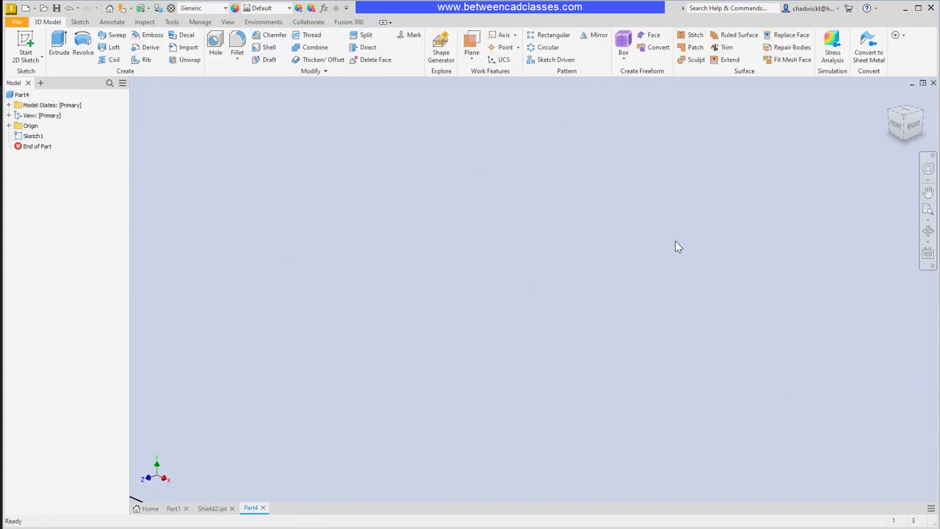
middle_drag(708, 234, 577, 318)
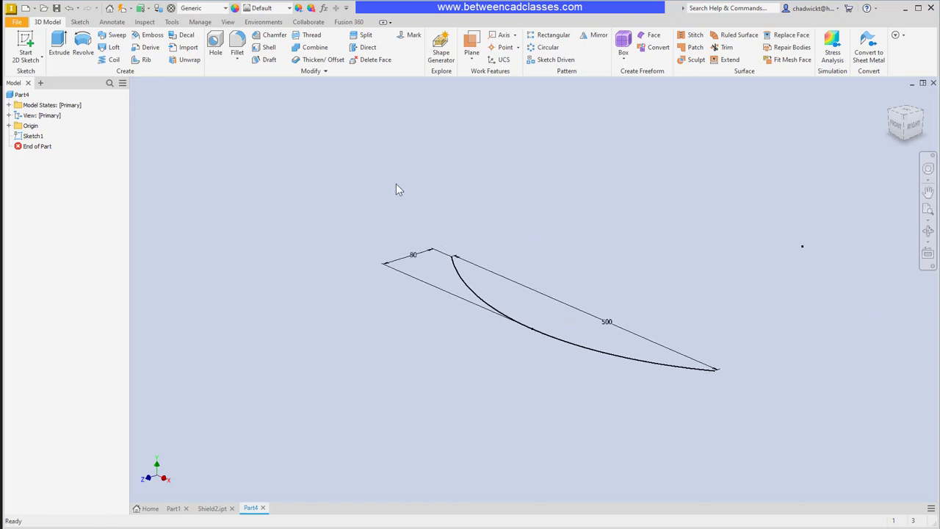
click(20, 42)
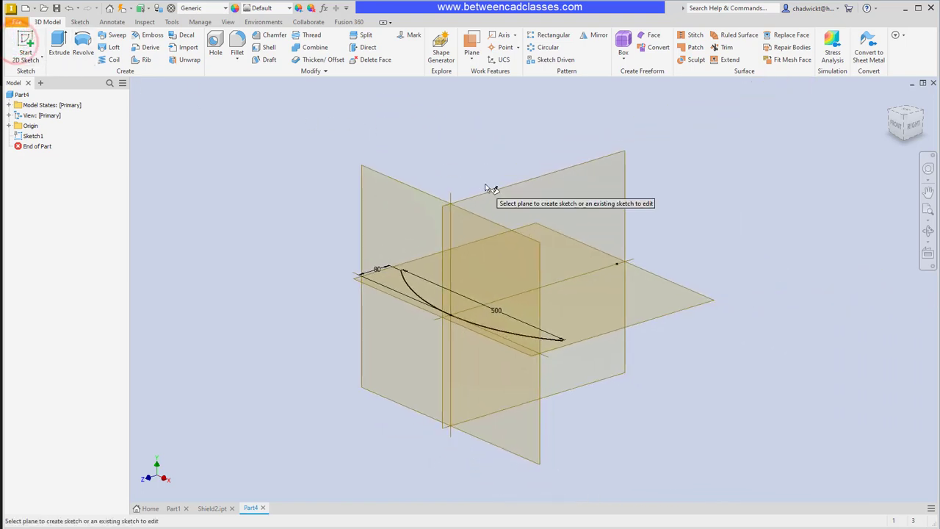
click(495, 192)
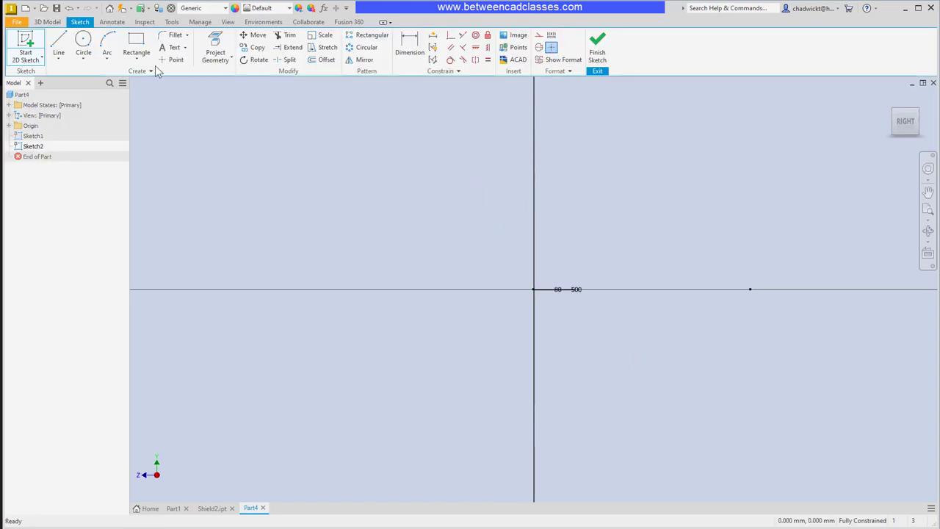
- Draw a three-point arc curving up and to the right from the origin
click(107, 45)
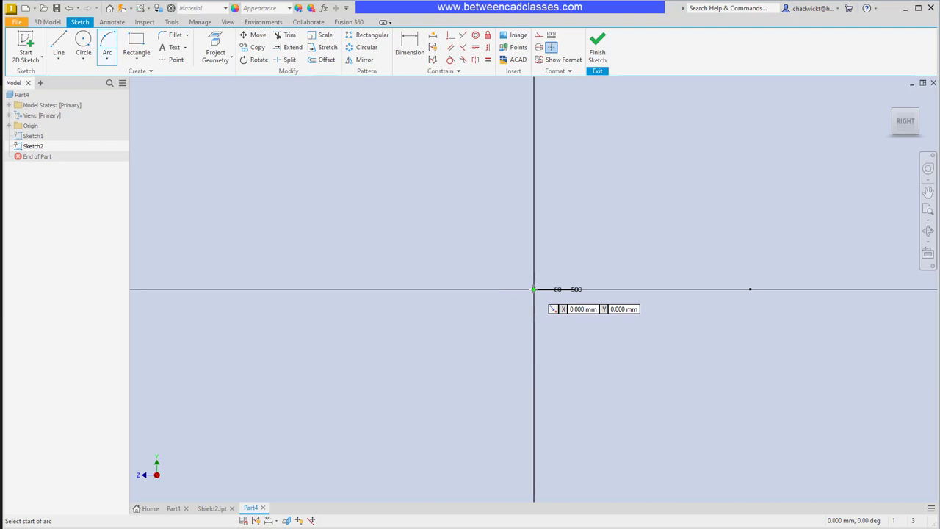
click(534, 289)
click(631, 93)
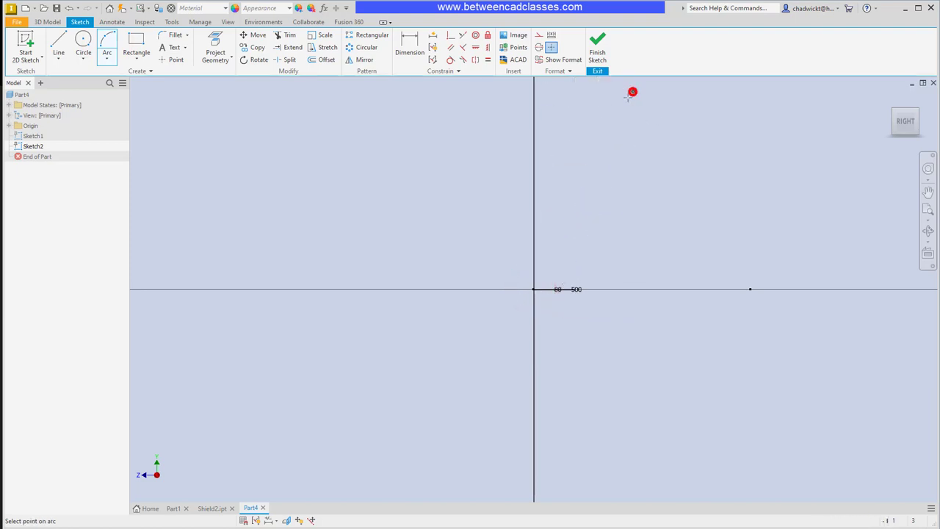
click(606, 120)
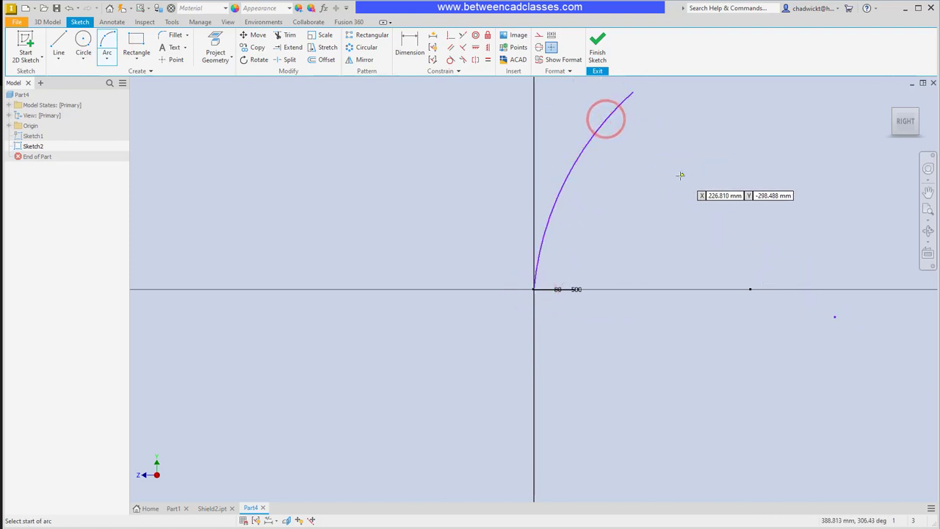
key(Escape)
middle_drag(680, 175, 658, 245)
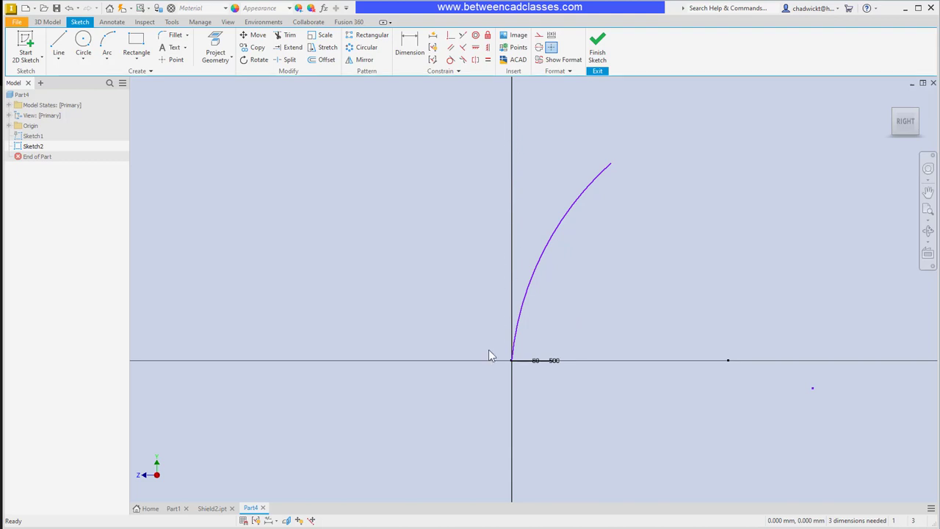
- Project the Y axis into Sketch2 as a vertical reference line
click(215, 44)
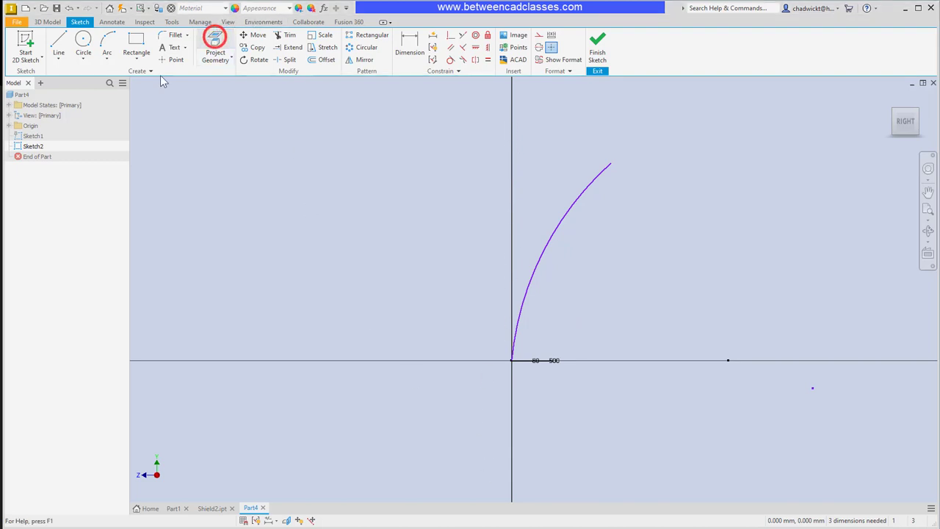
click(9, 126)
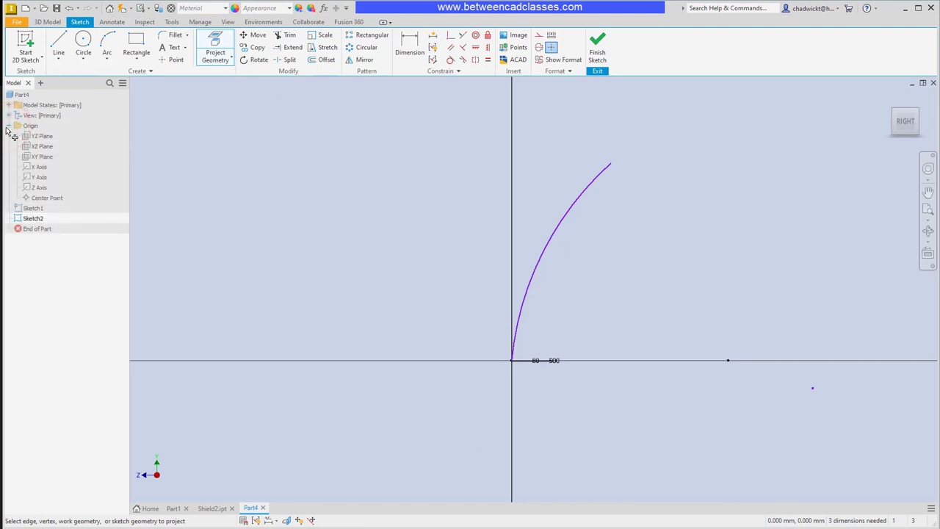
click(34, 178)
click(35, 180)
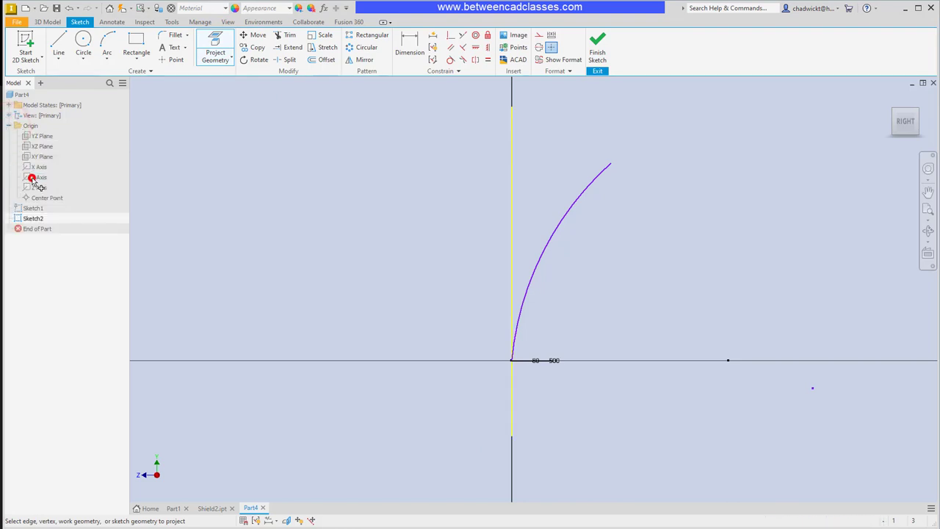
- Make the arc tangent to the projected vertical line
click(450, 60)
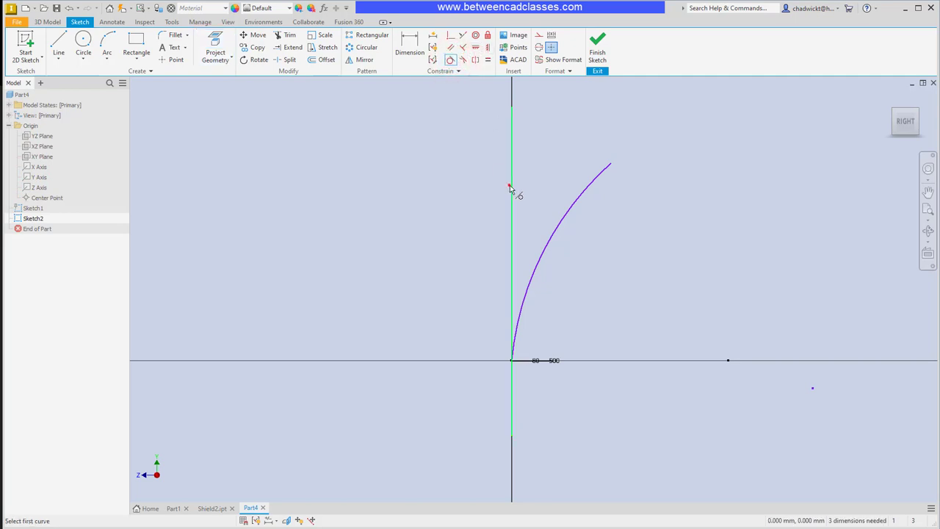
click(510, 188)
click(554, 235)
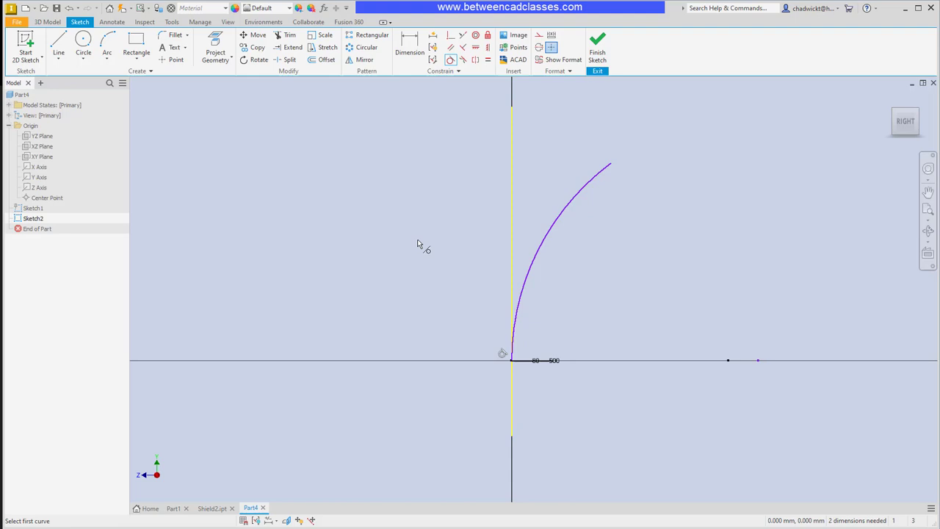
- Dimension the arc 600 high from the origin to its top endpoint
click(404, 46)
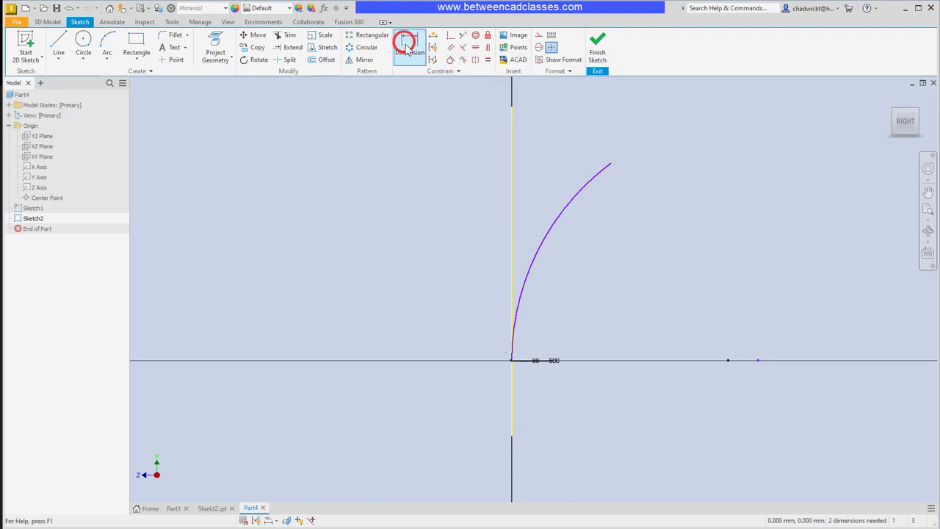
click(610, 164)
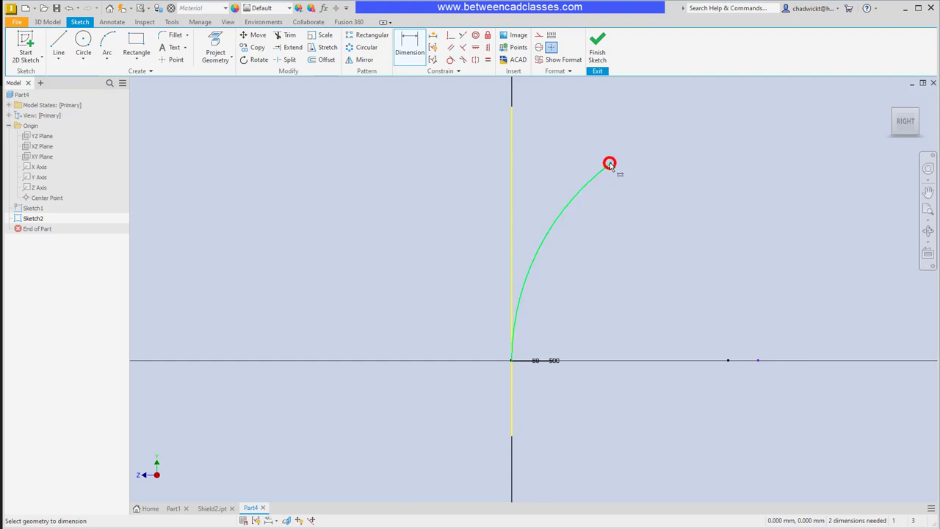
click(512, 361)
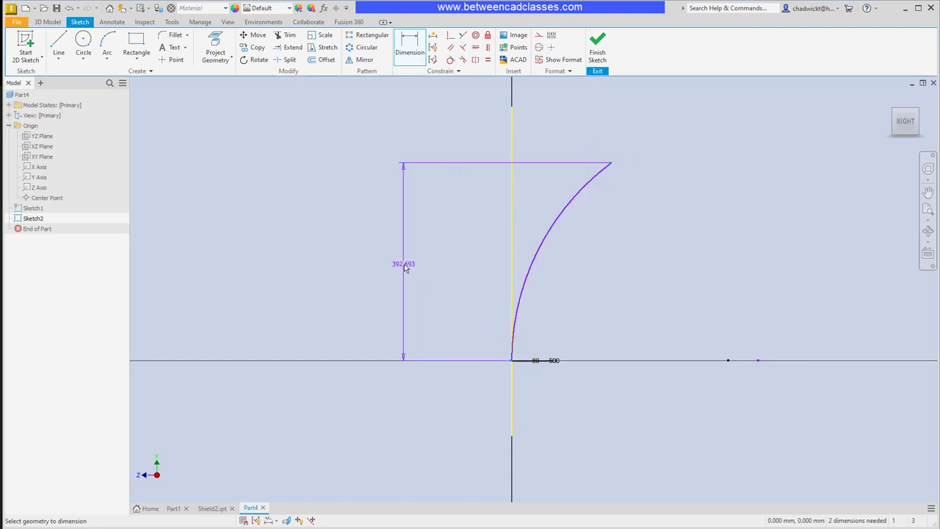
click(403, 265)
text(600)
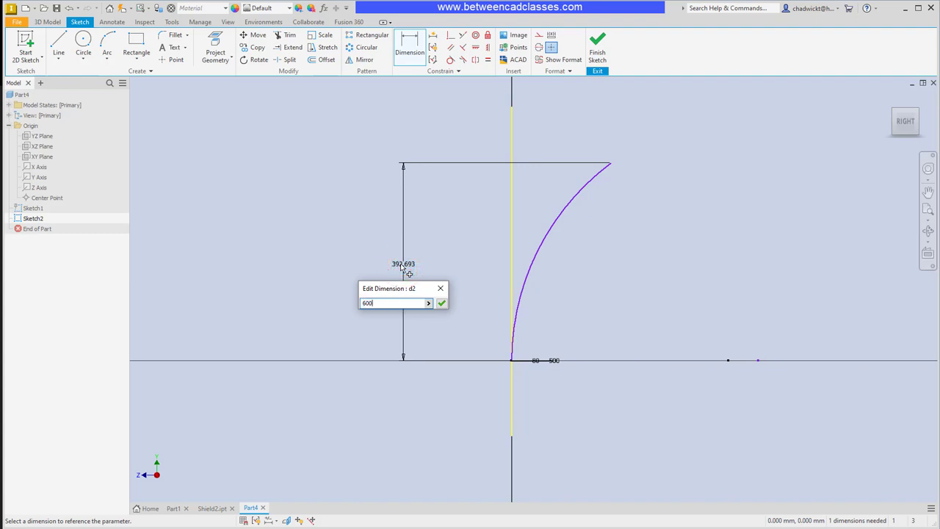
key(Return)
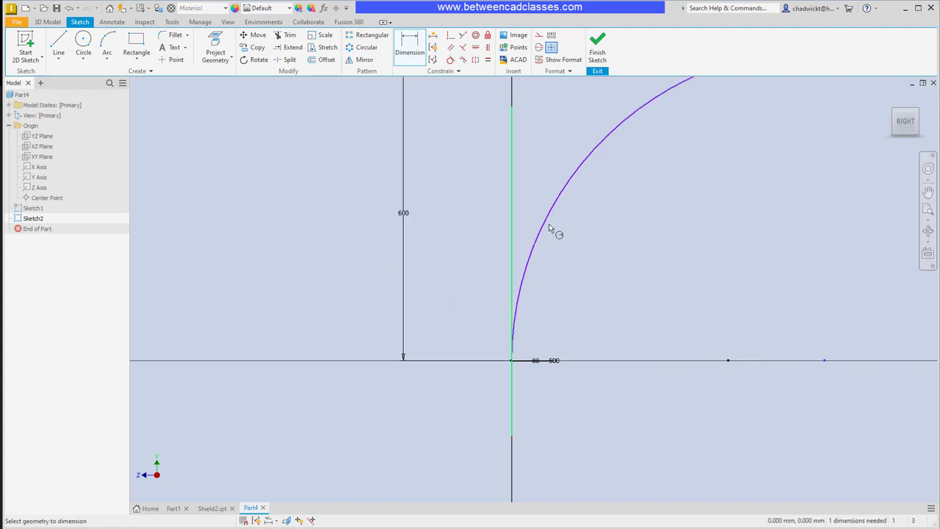
- Give the arc a 200 horizontal width and bring up Shield2.ipt for comparison
scroll(554, 227, down, 2)
middle_drag(590, 210, 526, 267)
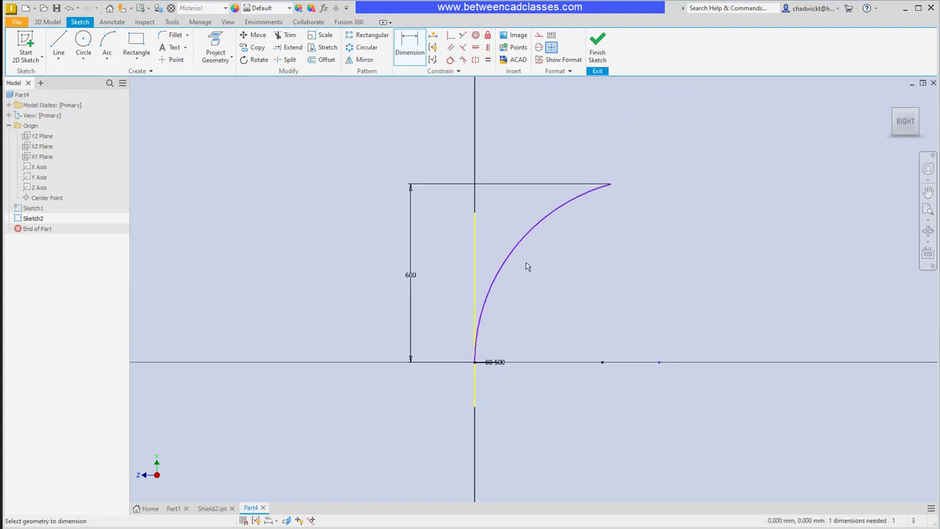
click(474, 232)
click(610, 185)
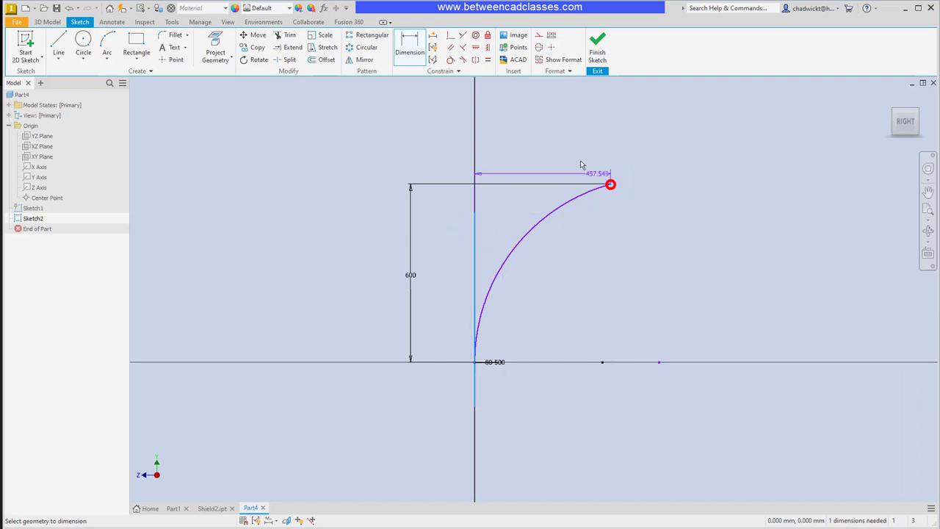
click(536, 125)
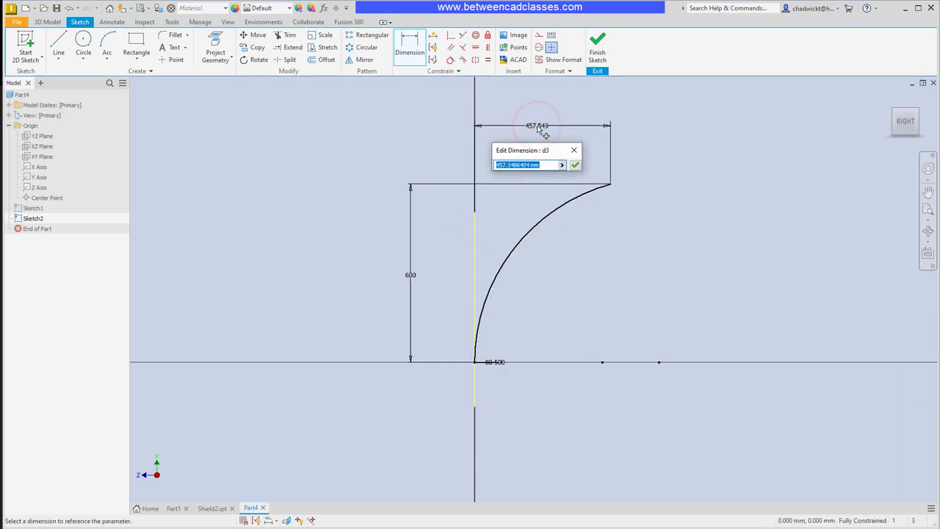
text(200)
key(Return)
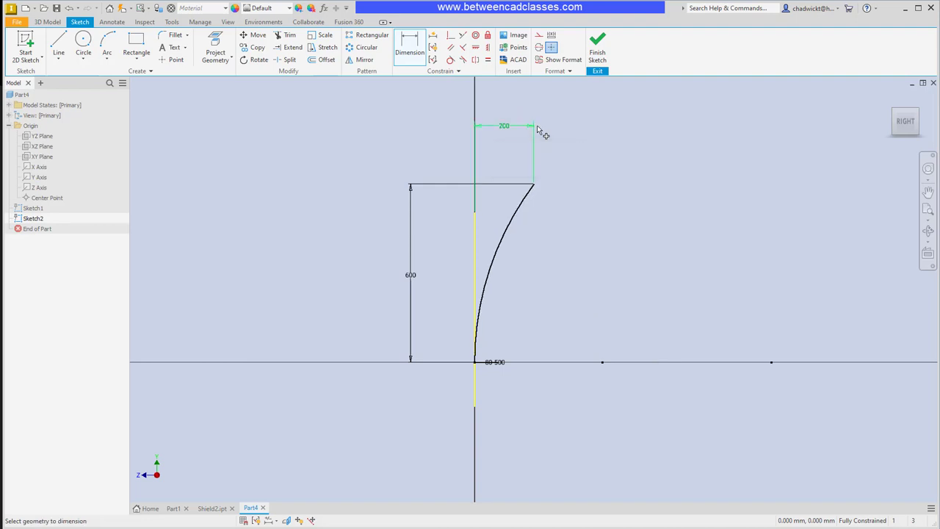
click(559, 246)
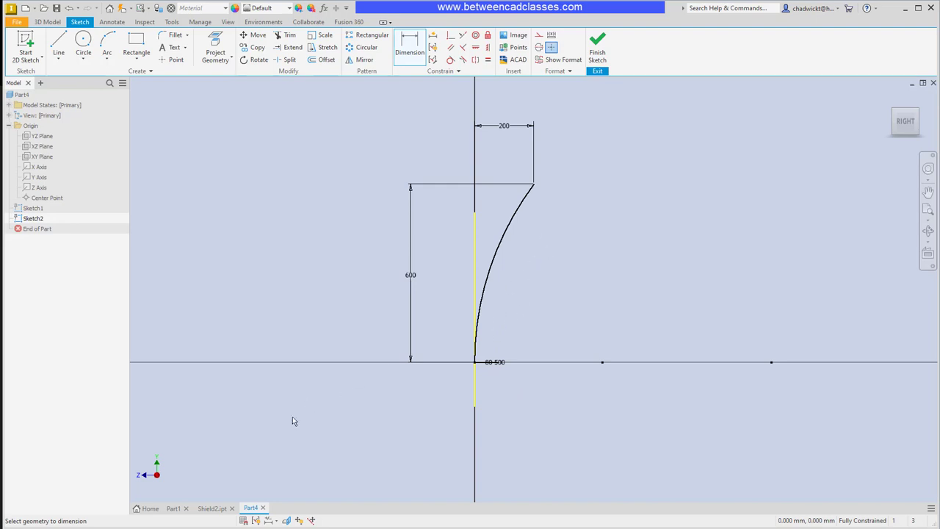
click(213, 507)
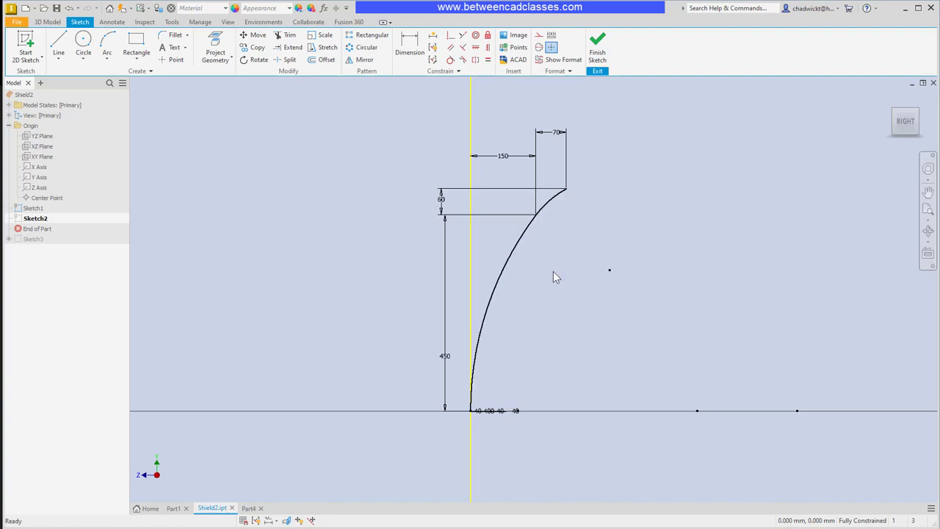
- Return to Part4 and finish Sketch2 to view both arcs in 3D
key(ctrl+Tab)
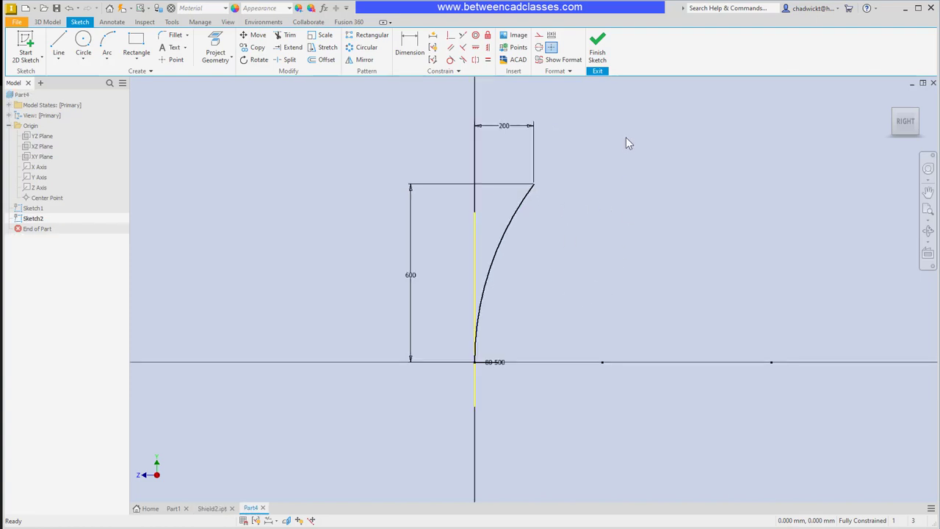
click(601, 46)
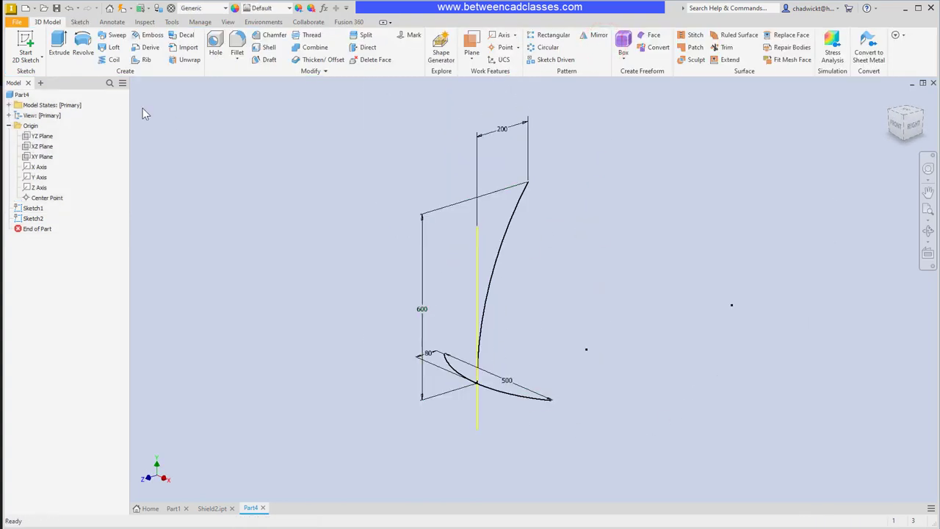
- Sweep the bottom arc along the vertical curve as a surface, creating SweepSrf1
click(116, 36)
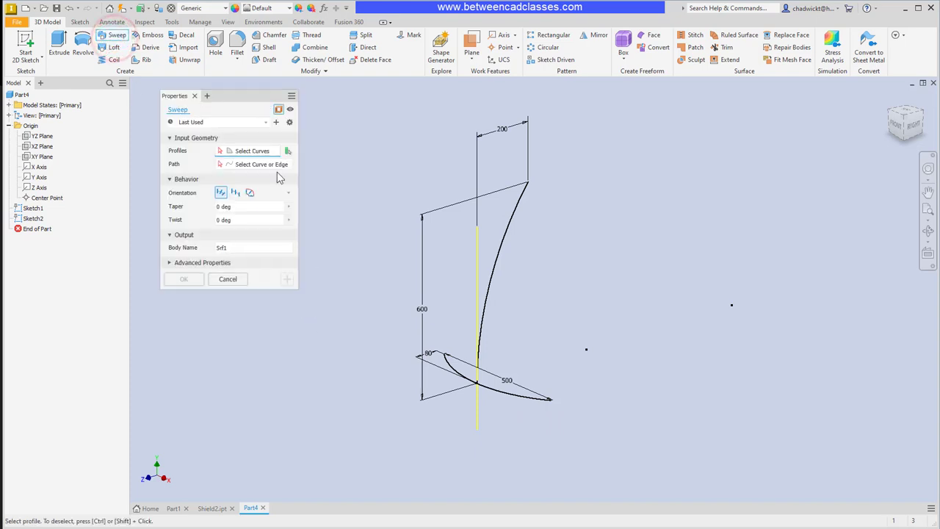
click(279, 111)
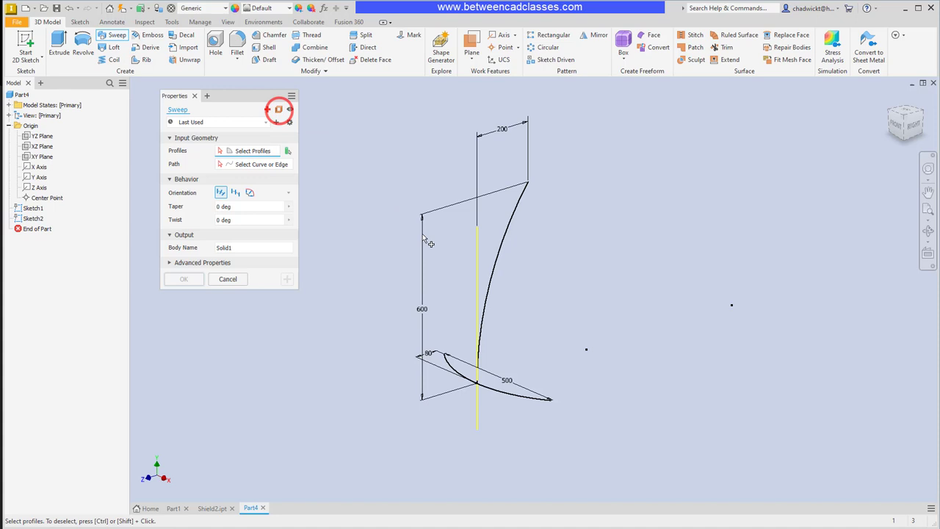
click(279, 110)
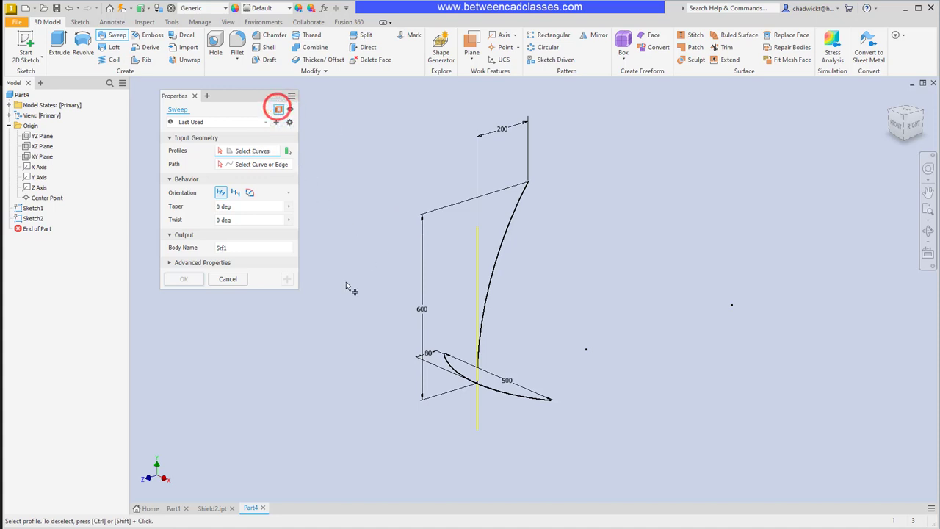
click(453, 371)
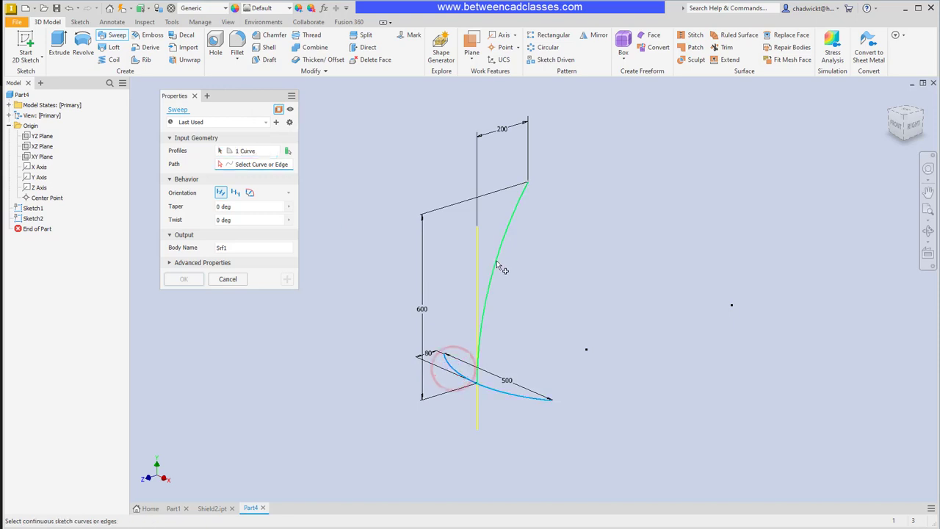
click(496, 260)
click(190, 280)
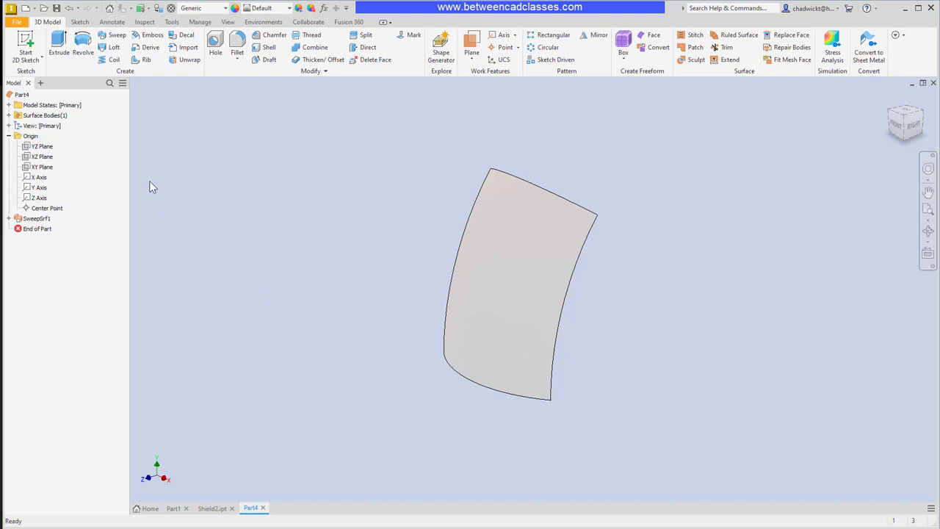
- Start Sketch3 on the XY Plane, centred on the surface outline
click(53, 167)
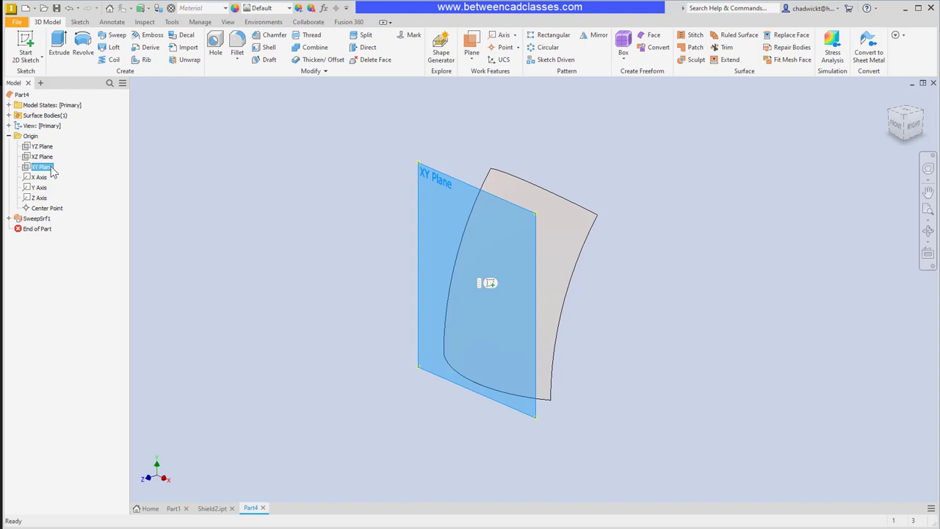
click(25, 43)
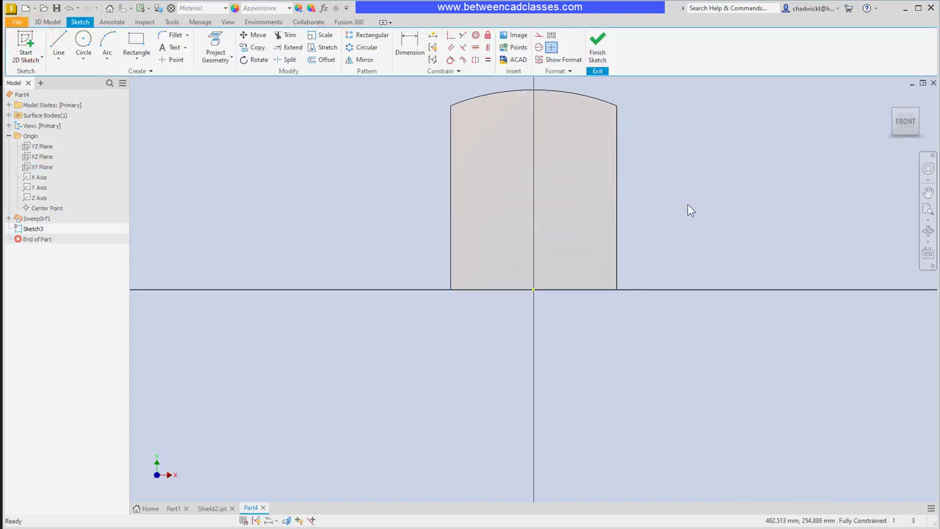
middle_drag(686, 209, 675, 245)
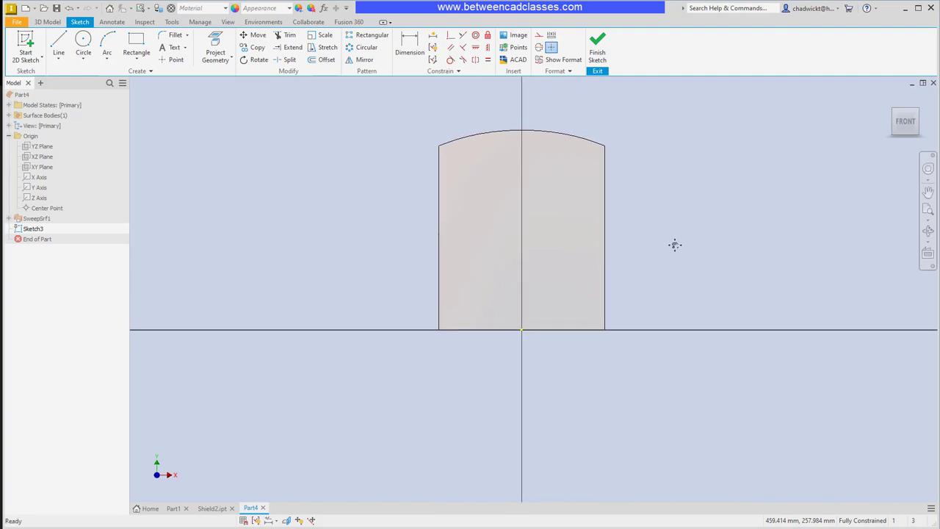
- Insert the windshield reference photo and enlarge it over the swept sheet outline
click(517, 37)
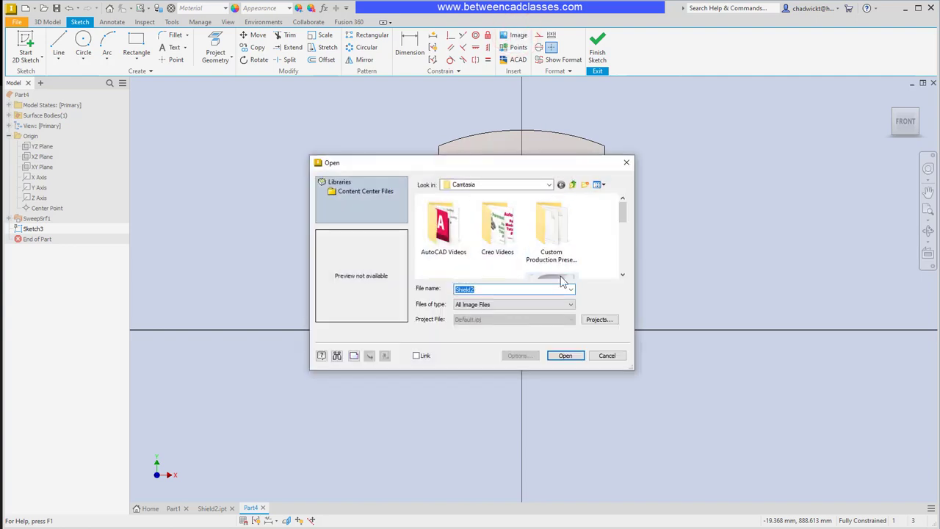
click(556, 272)
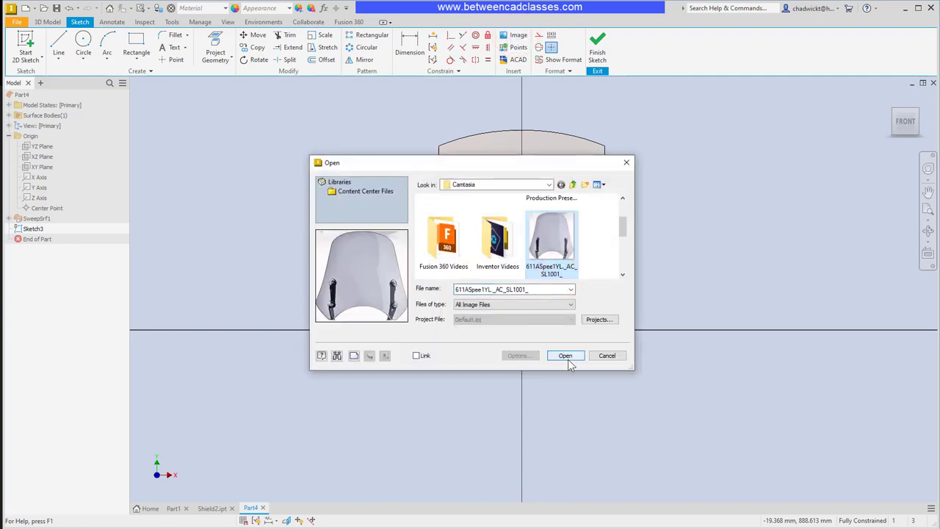
click(566, 356)
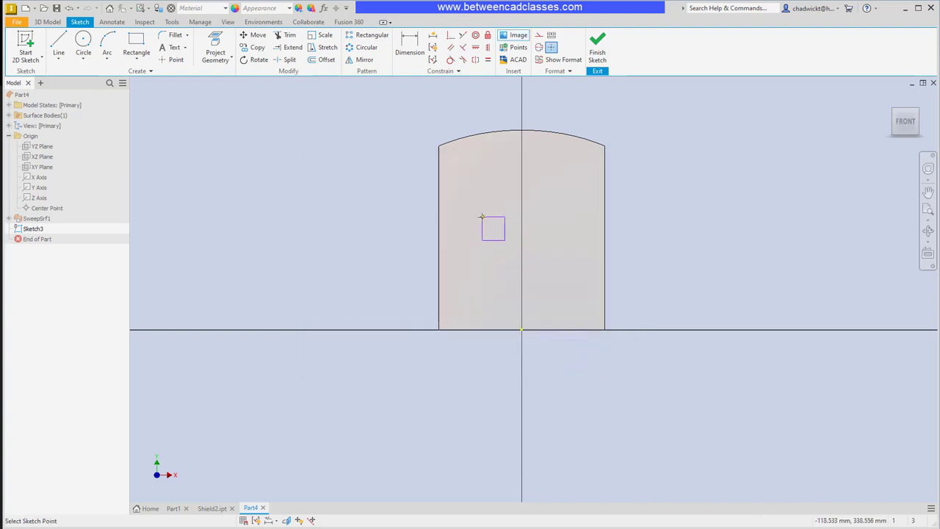
click(494, 270)
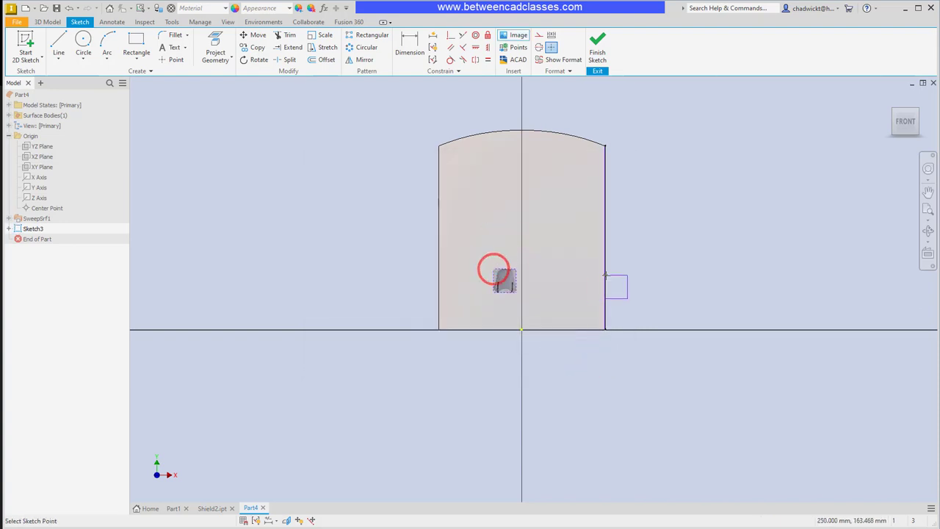
key(Escape)
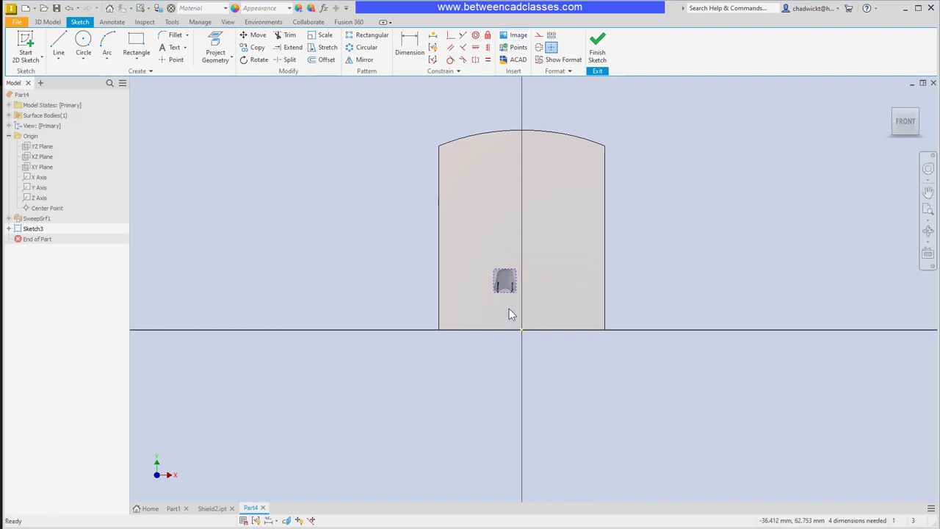
drag(504, 269, 483, 176)
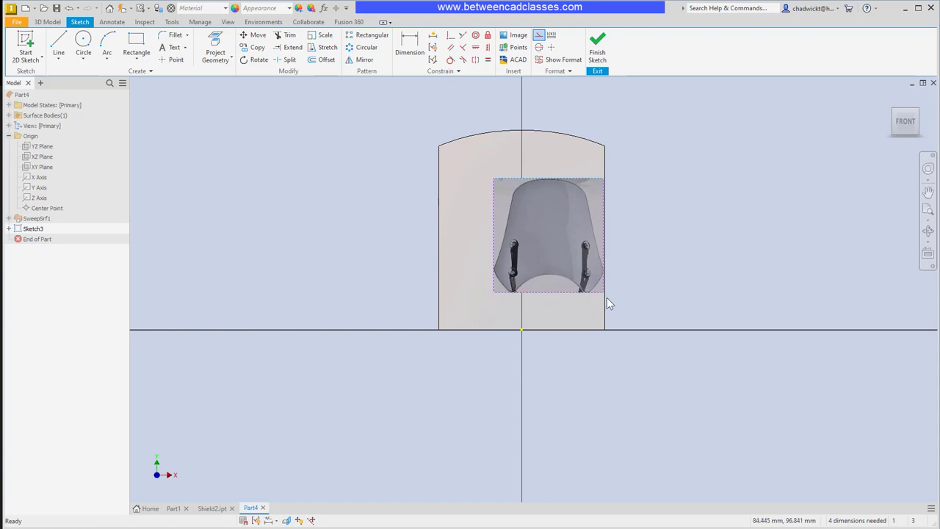
- Make the photo's bottom midpoint coincident with the sketch origin, then enlarge it to fill the outline
click(450, 36)
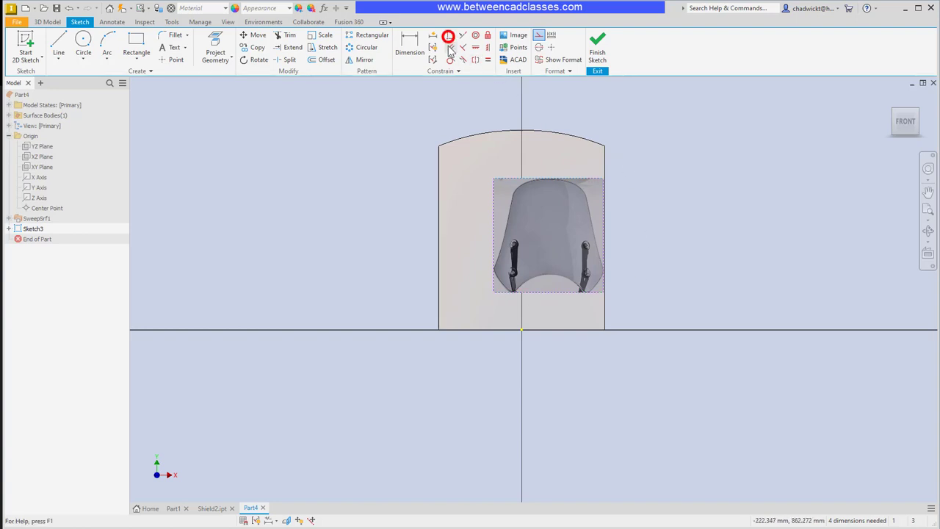
click(549, 293)
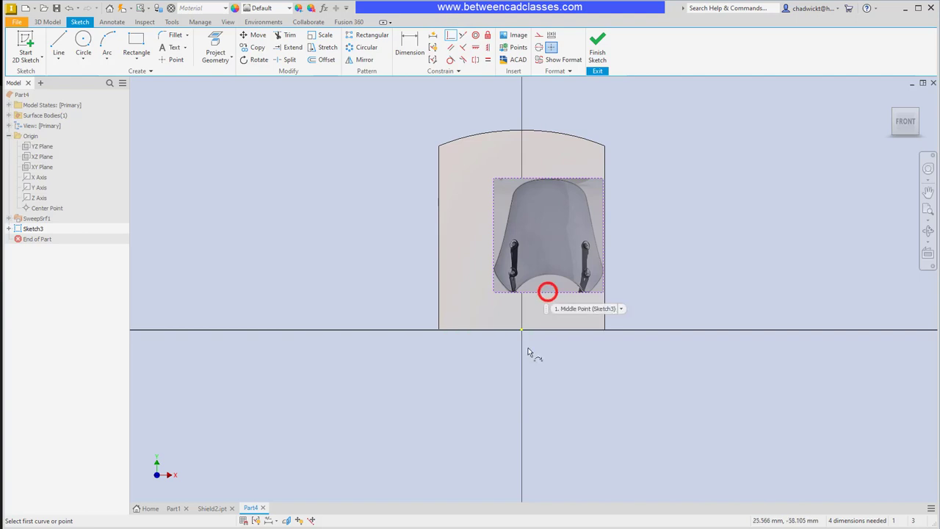
click(522, 331)
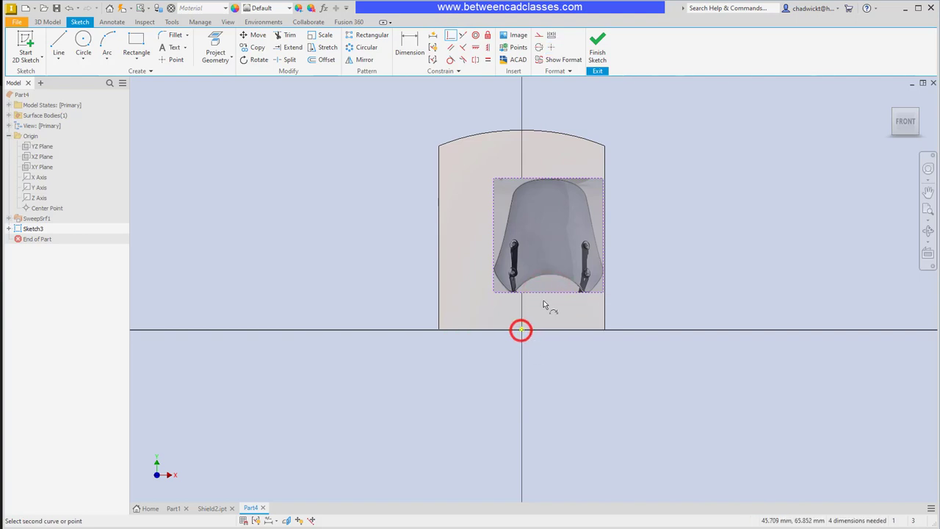
click(550, 293)
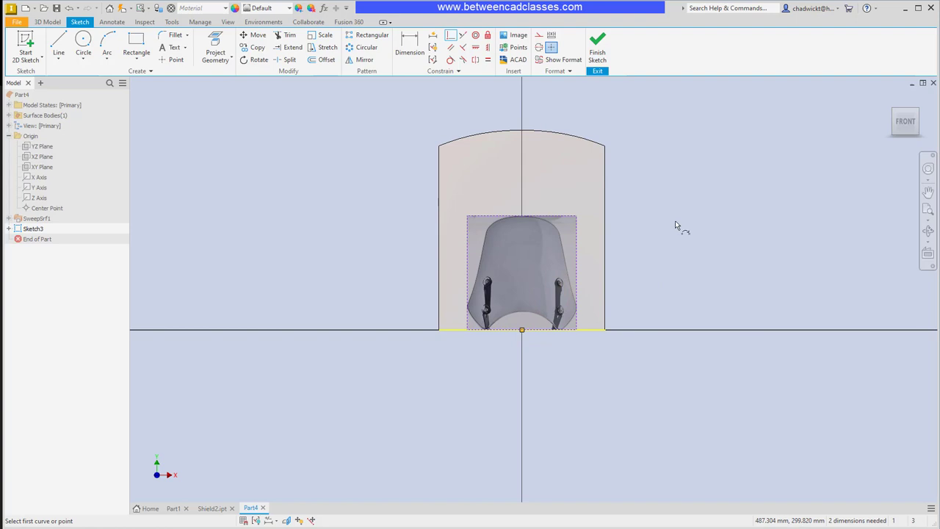
key(Escape)
drag(532, 216, 514, 166)
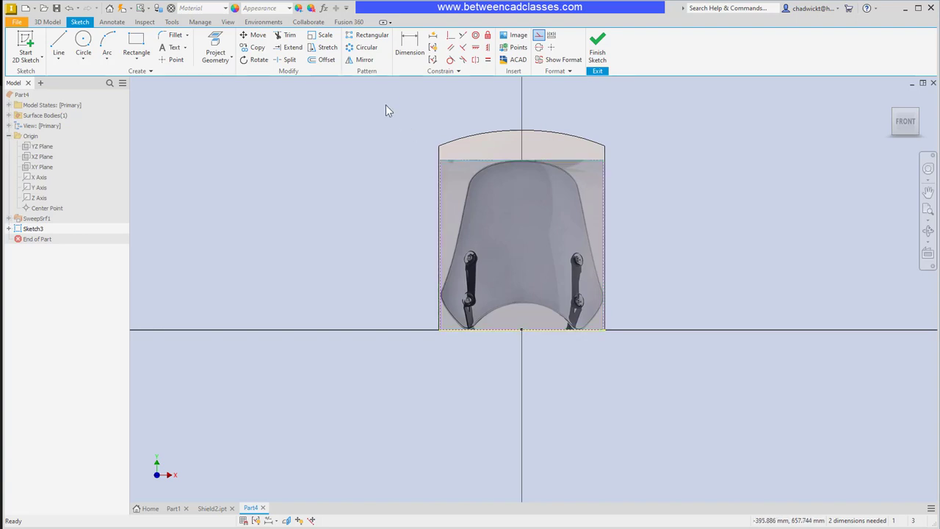
- Draw a vertical construction line from the origin up to the windshield photo's top edge
click(58, 42)
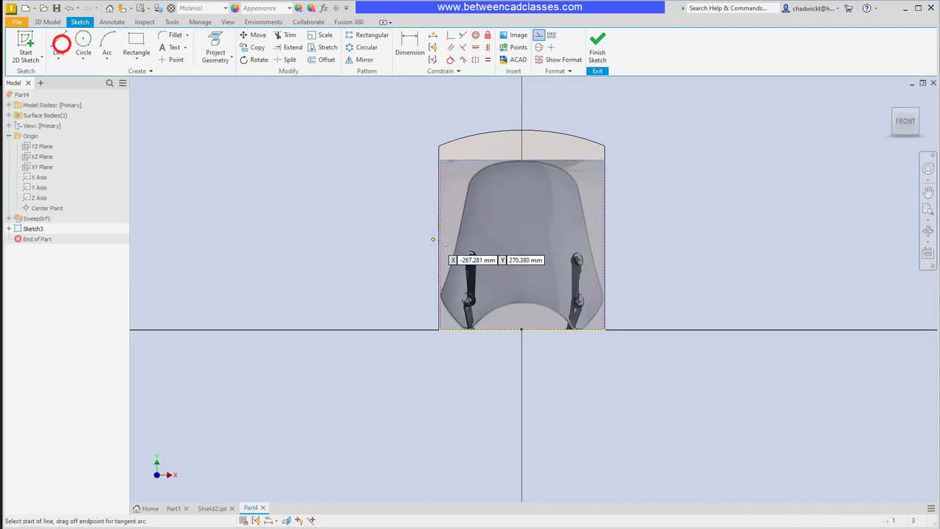
click(522, 329)
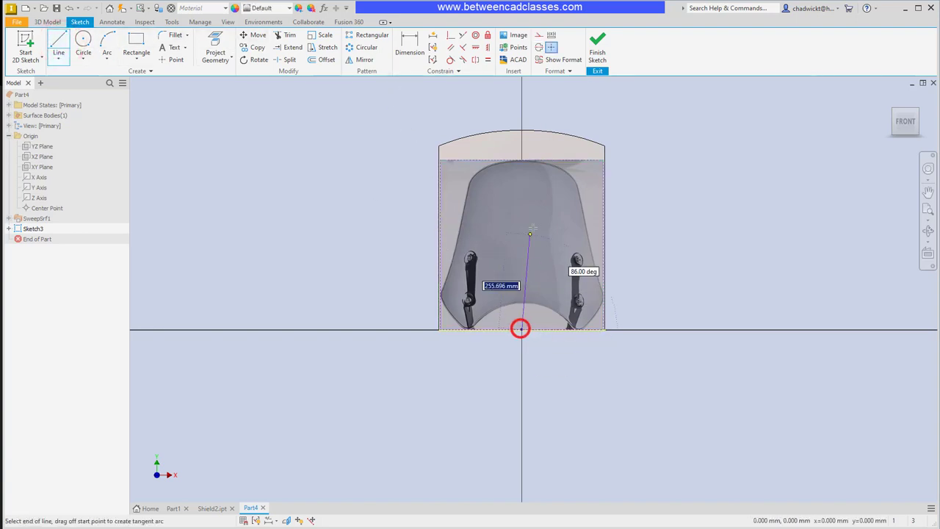
double_click(521, 159)
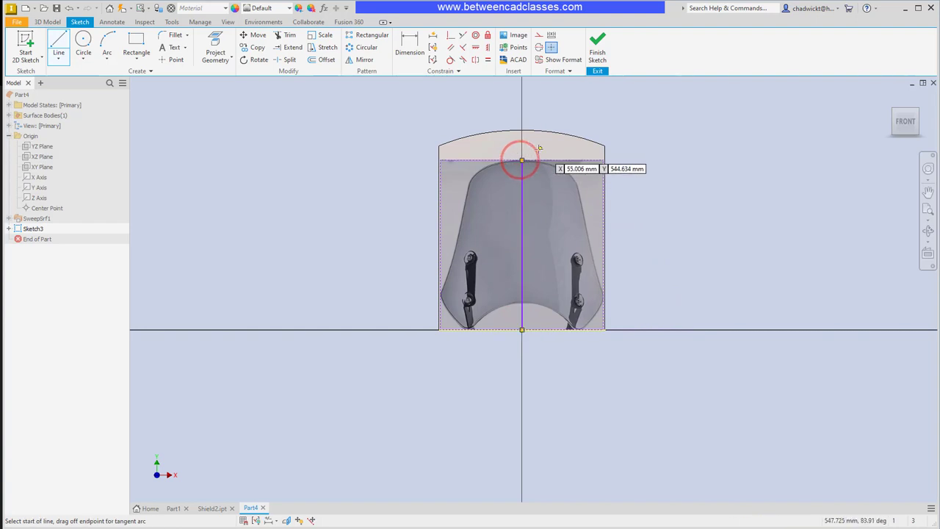
key(Escape)
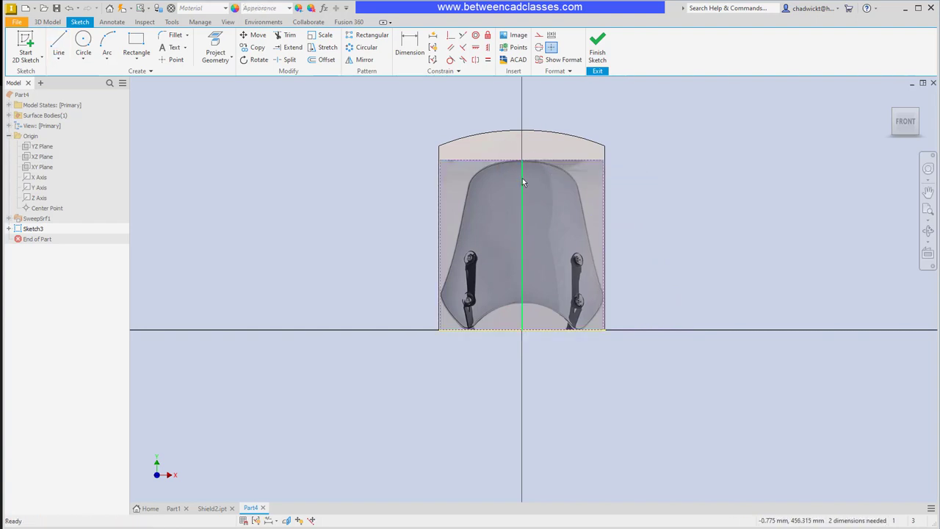
click(522, 179)
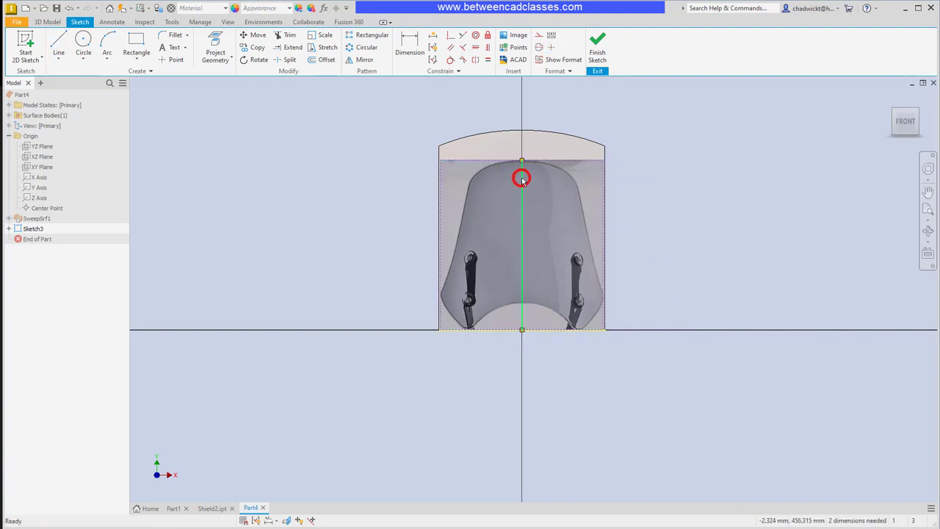
click(539, 37)
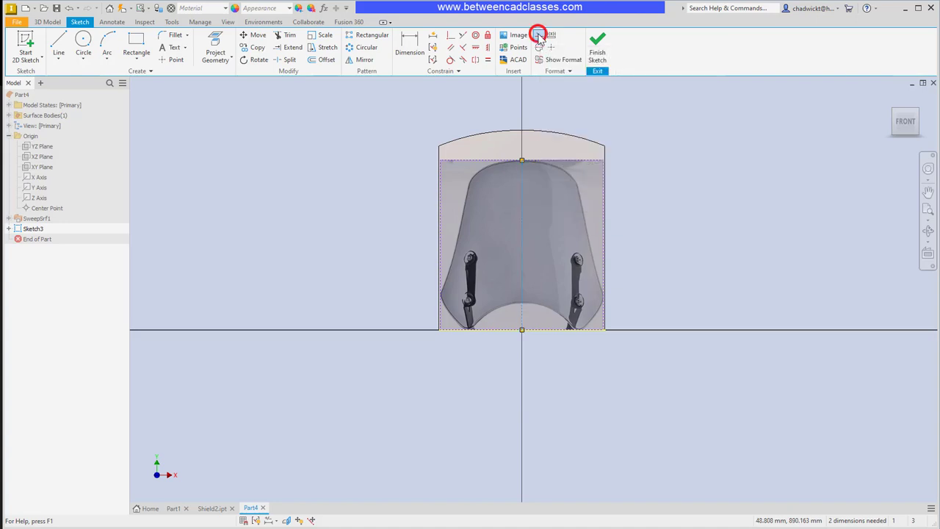
click(566, 113)
scroll(499, 327, up, 5)
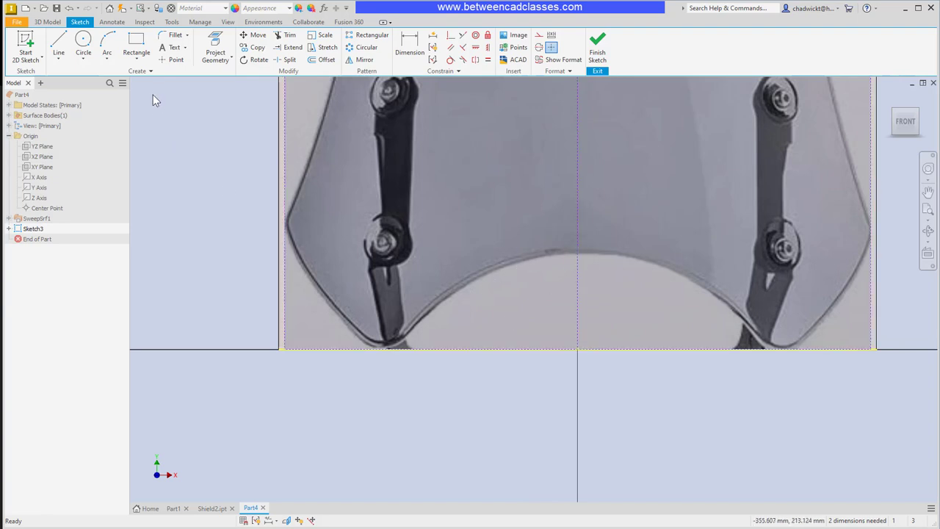
- Draw a three-point arc following the lower cutout edge from the centre line
click(108, 45)
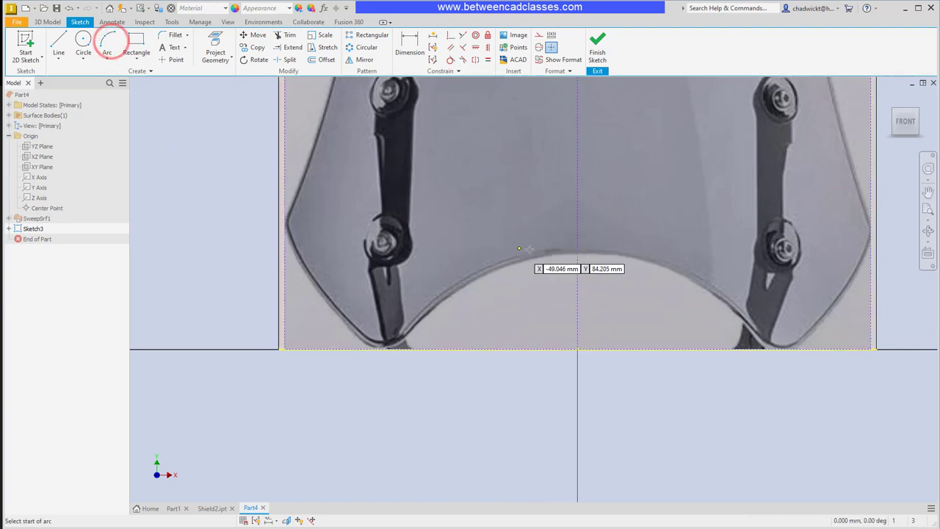
click(577, 252)
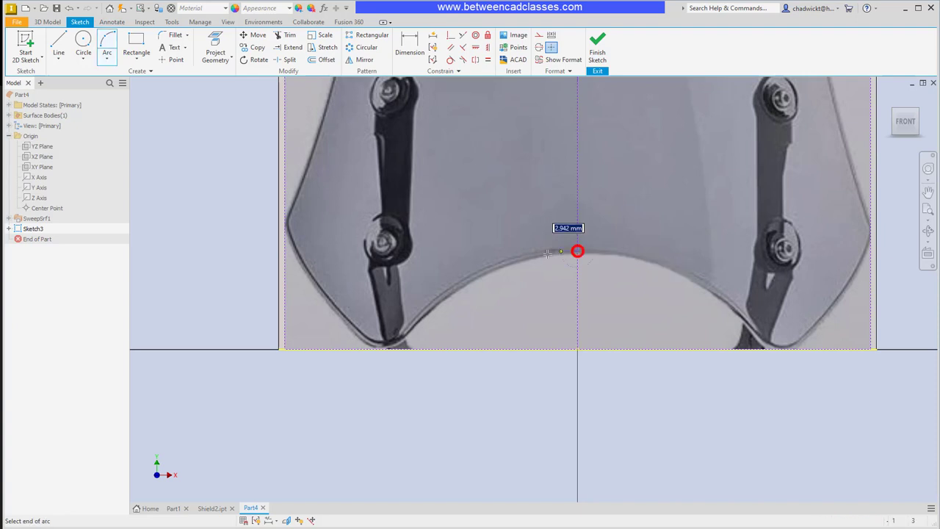
click(475, 277)
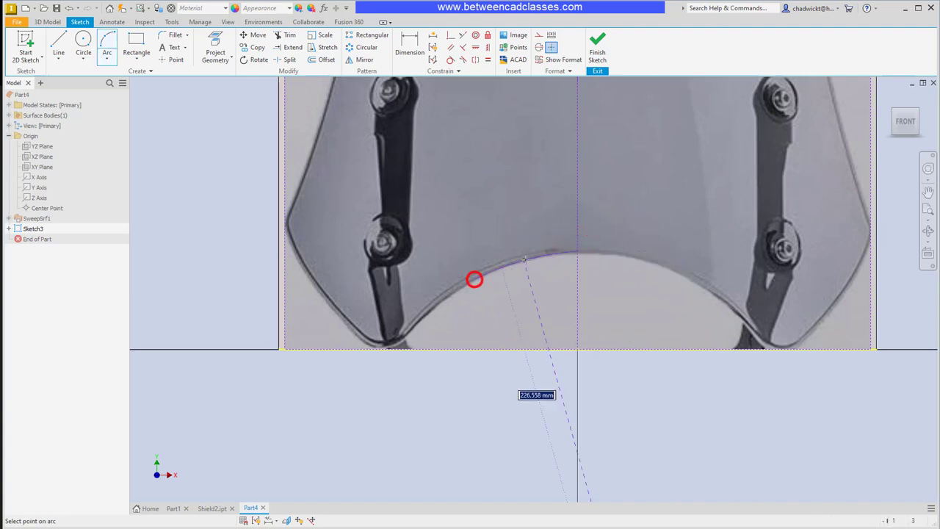
click(523, 259)
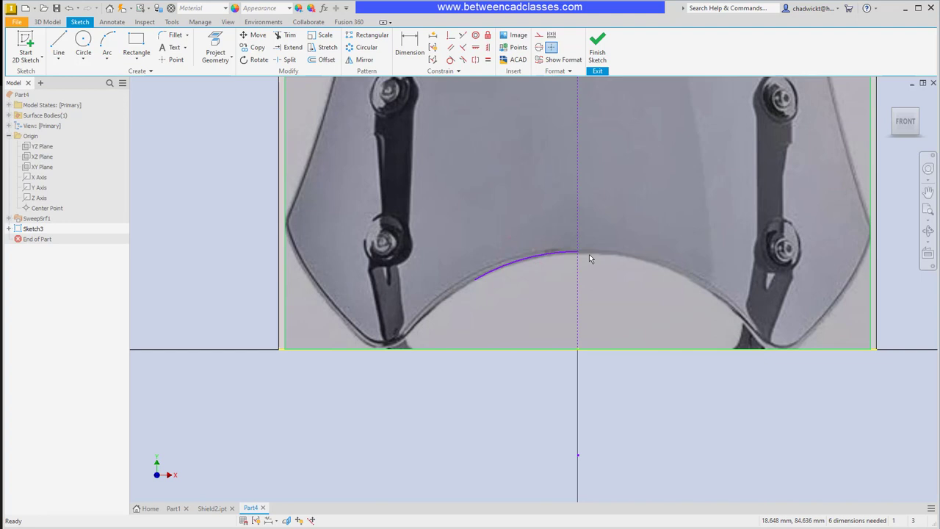
scroll(577, 262, up, 2)
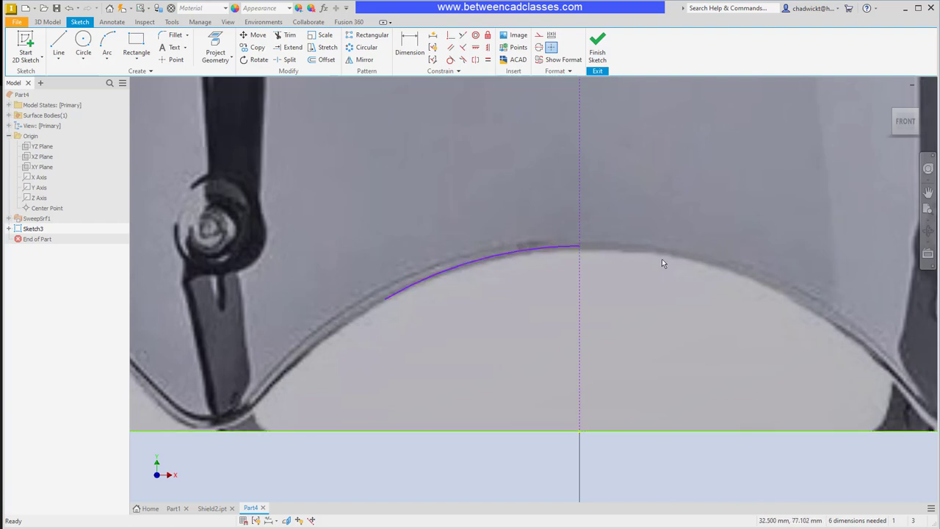
- Add a horizontal construction line leftward from the arc's end on the centre line
click(59, 44)
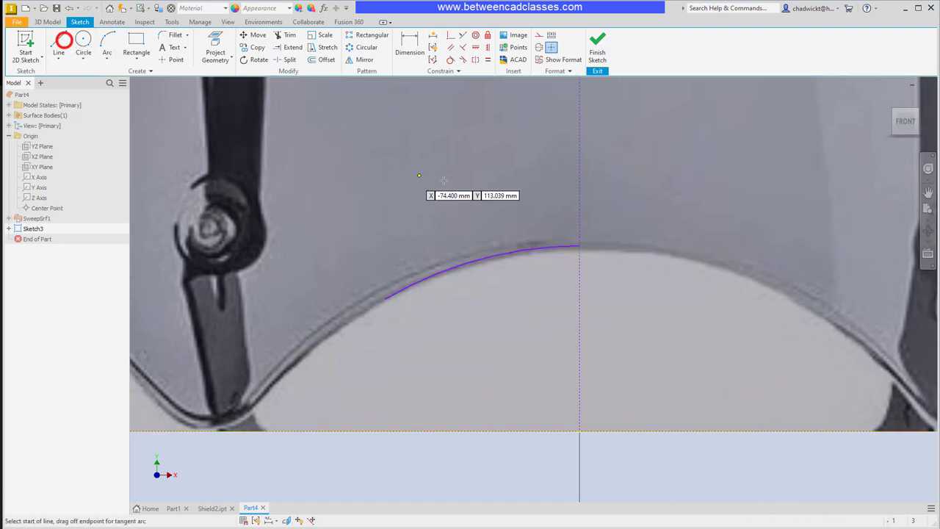
click(578, 244)
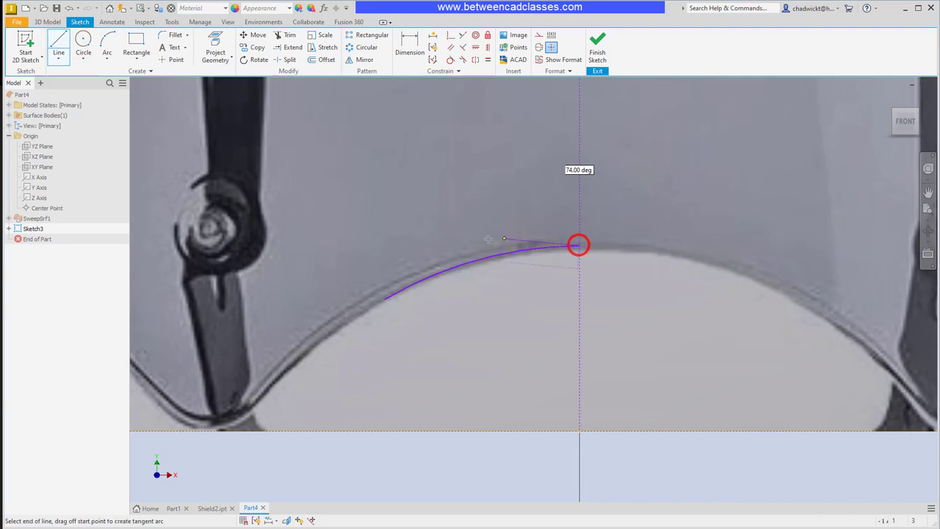
click(399, 245)
key(Escape)
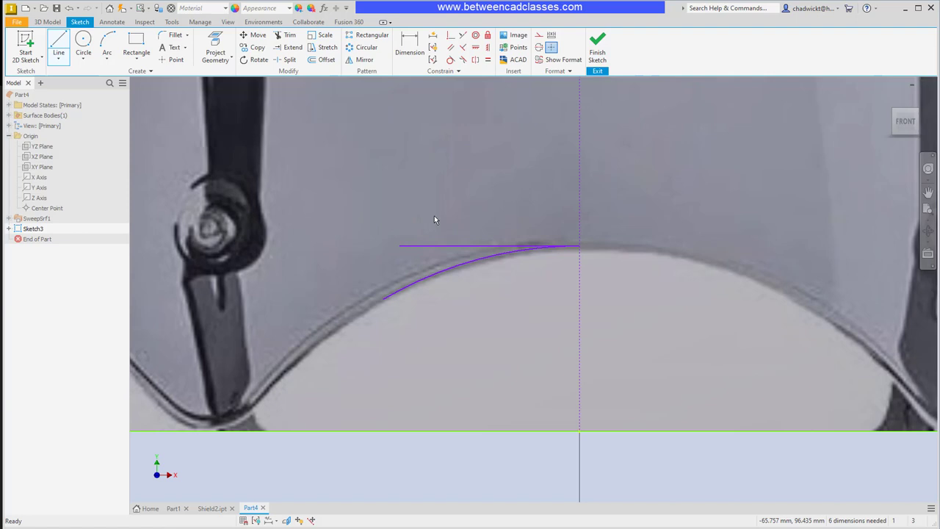
click(442, 245)
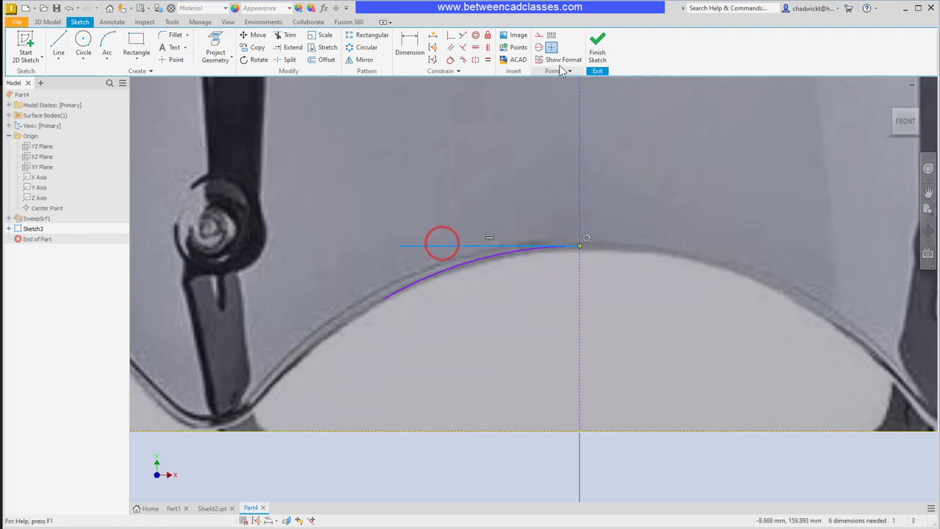
click(540, 36)
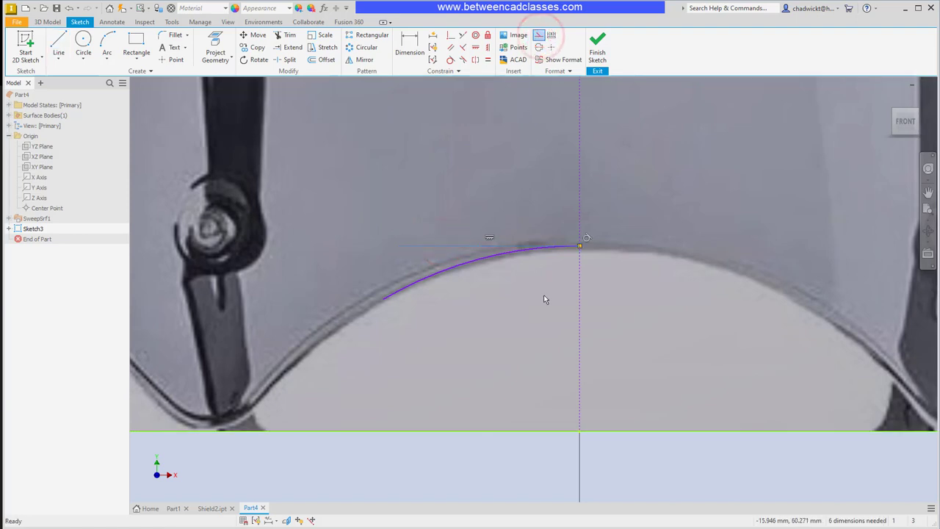
click(544, 296)
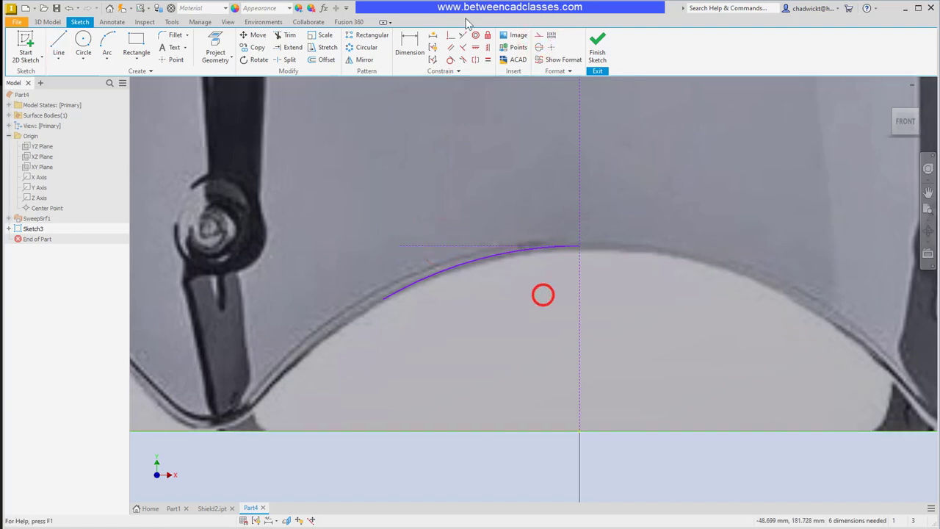
- Make the arc tangent to the horizontal construction line, dismissing the constraint-exists message
click(450, 59)
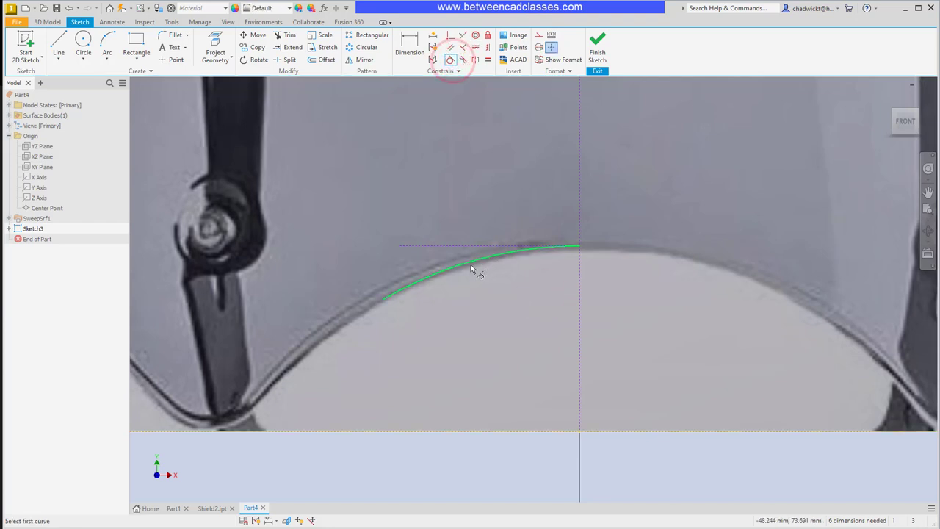
click(470, 261)
click(466, 249)
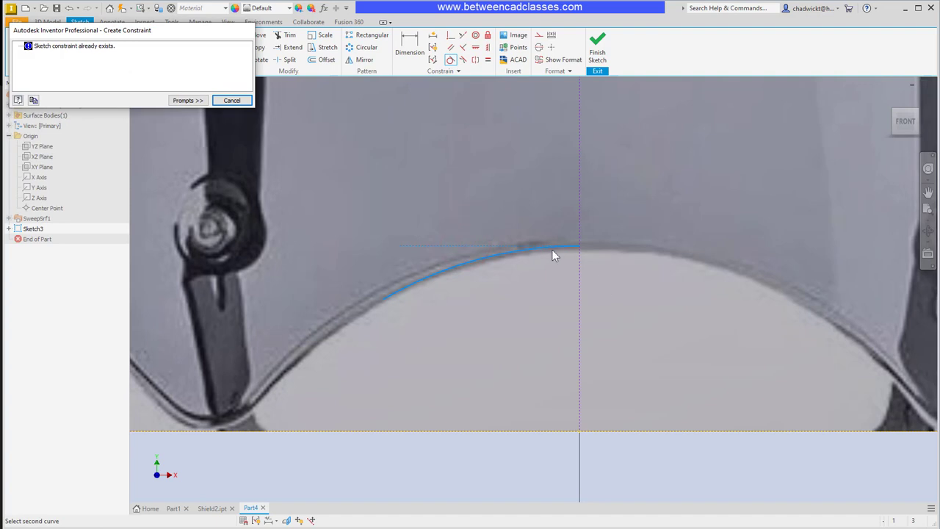
click(231, 103)
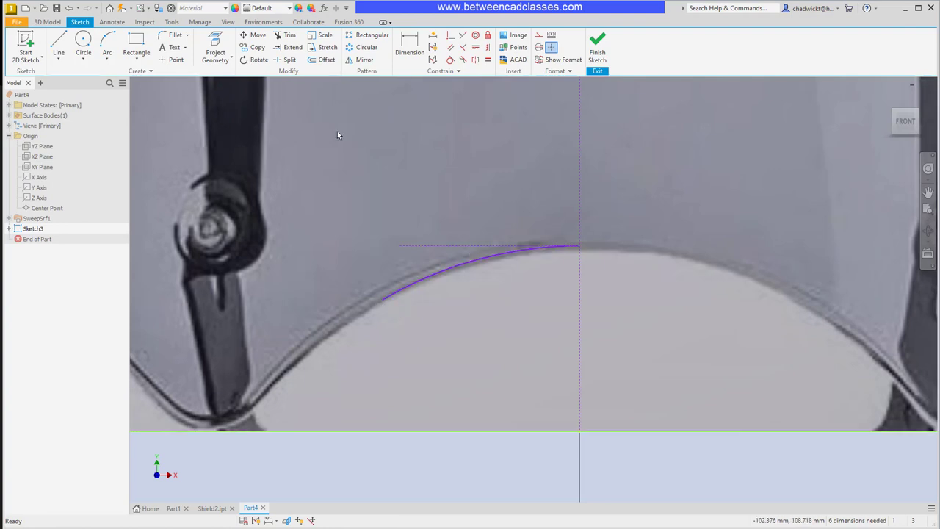
- Chain tangent arcs along the cutout edge to its lower-left corner
click(109, 58)
click(122, 97)
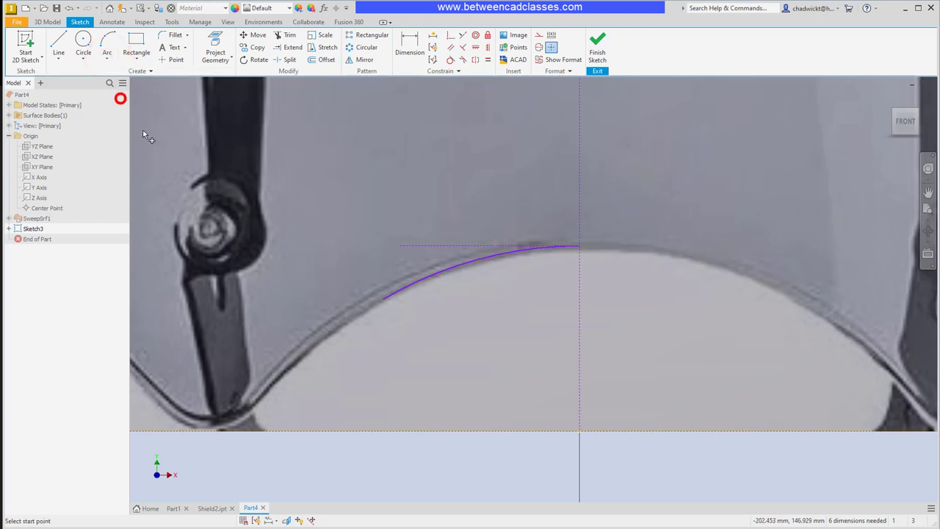
click(383, 299)
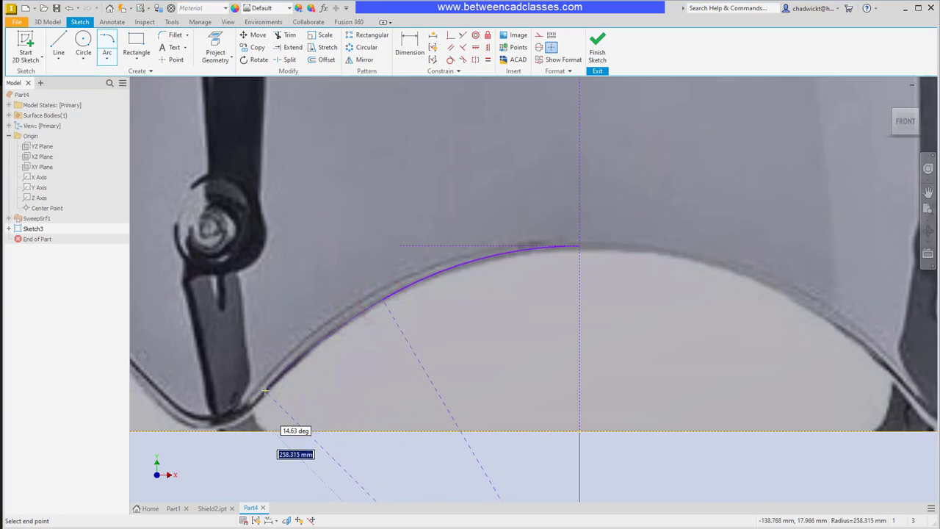
click(267, 390)
middle_drag(297, 403, 409, 294)
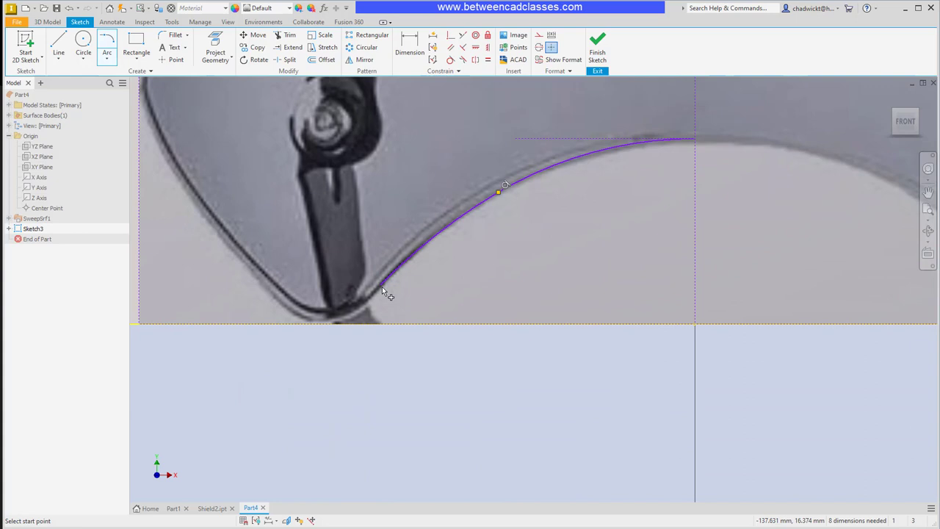
click(381, 287)
scroll(355, 304, up, 3)
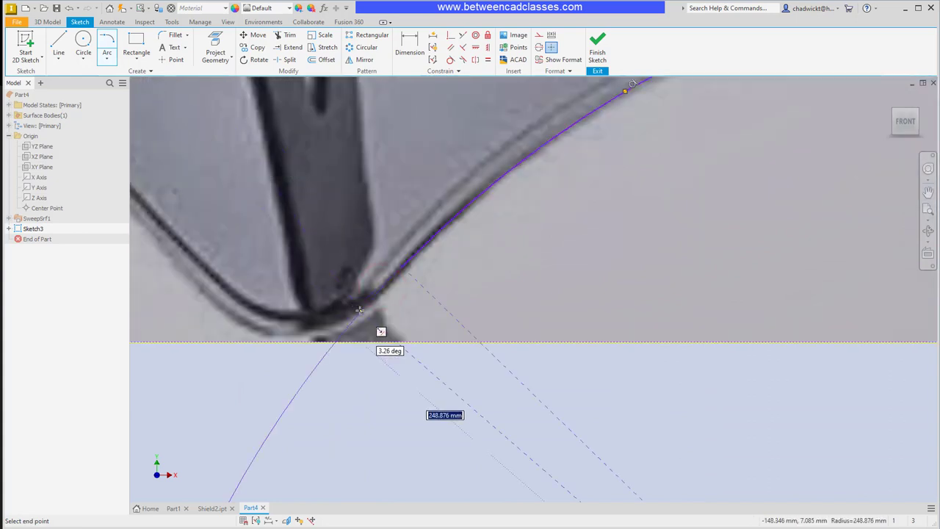
scroll(378, 292, up, 2)
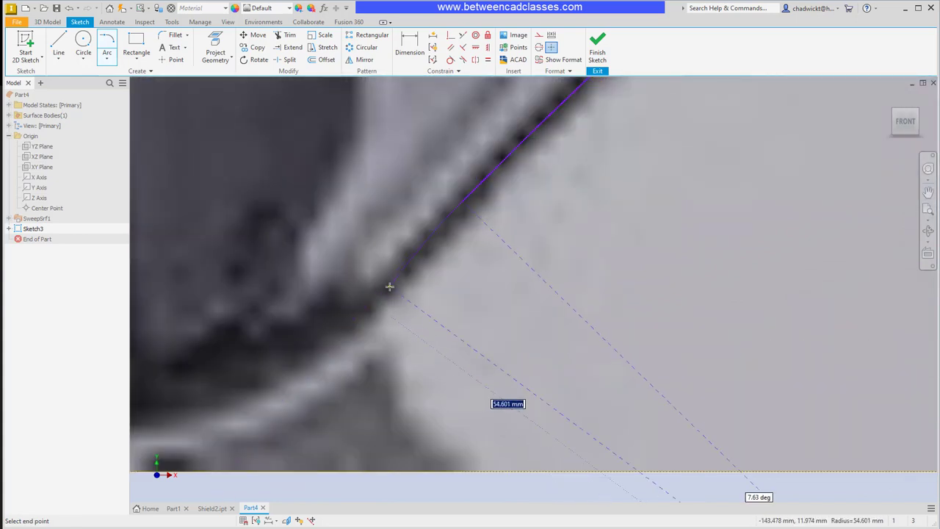
click(382, 289)
scroll(383, 292, down, 1)
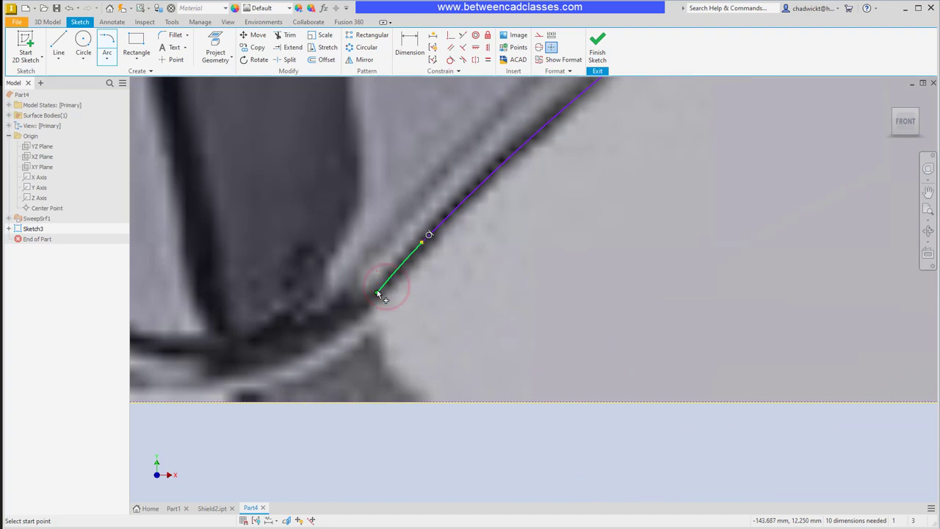
- Continue tangent arcs along the visor's lower edge to the bottom-left tip
click(377, 291)
scroll(272, 336, down, 3)
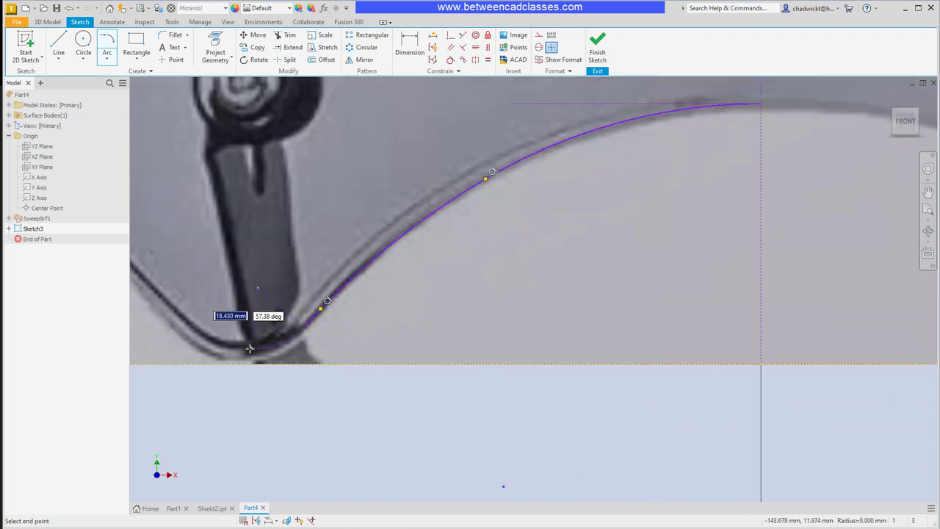
click(213, 343)
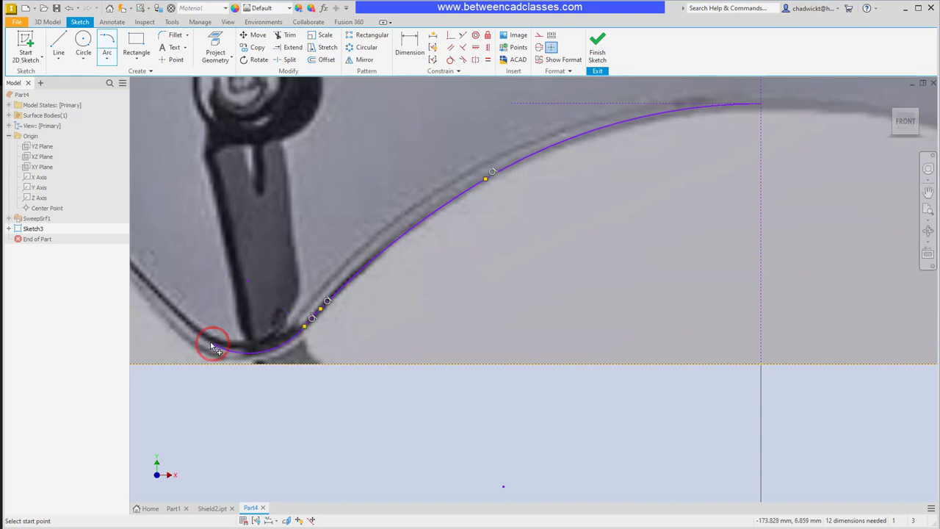
click(211, 343)
middle_drag(211, 343, 341, 323)
scroll(441, 330, up, 2)
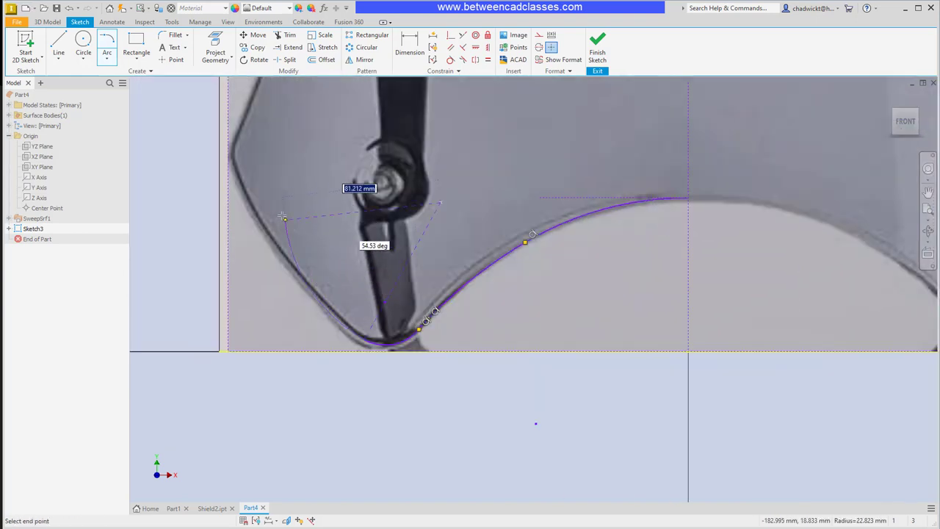
scroll(332, 311, up, 2)
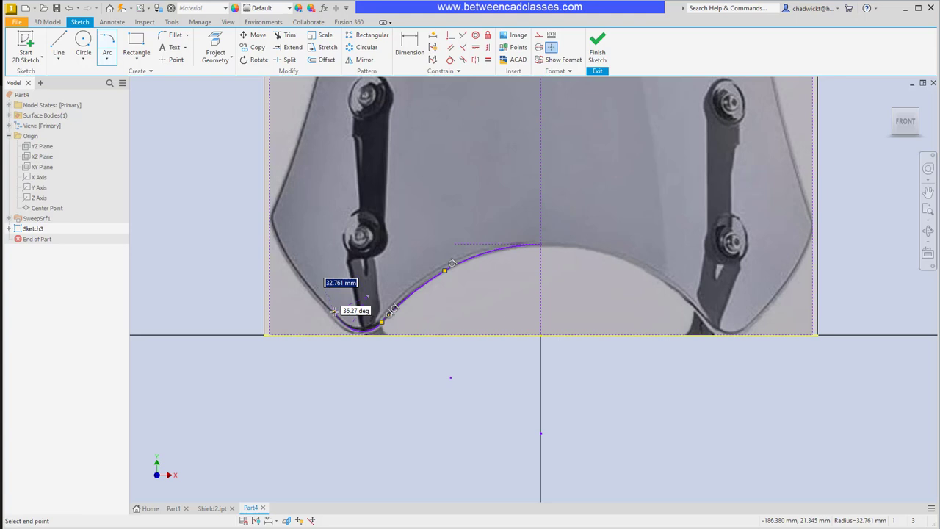
scroll(334, 311, down, 3)
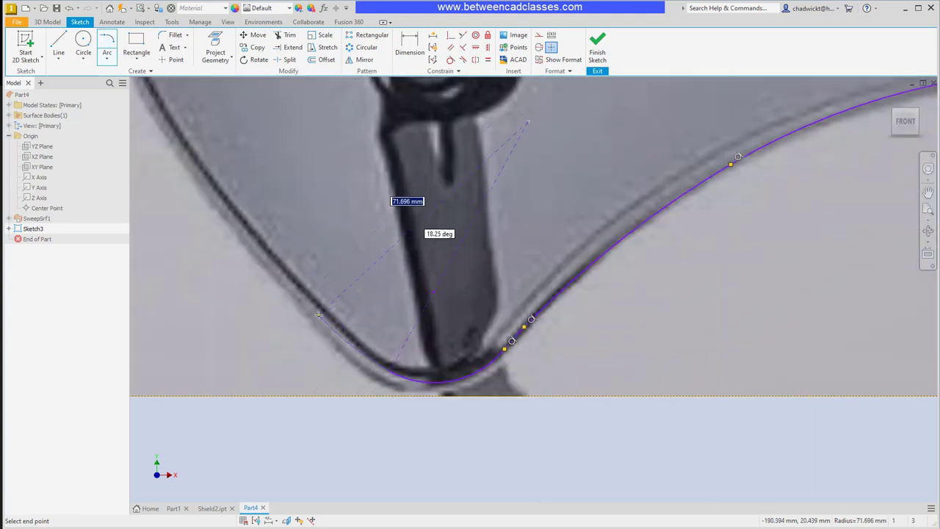
click(315, 314)
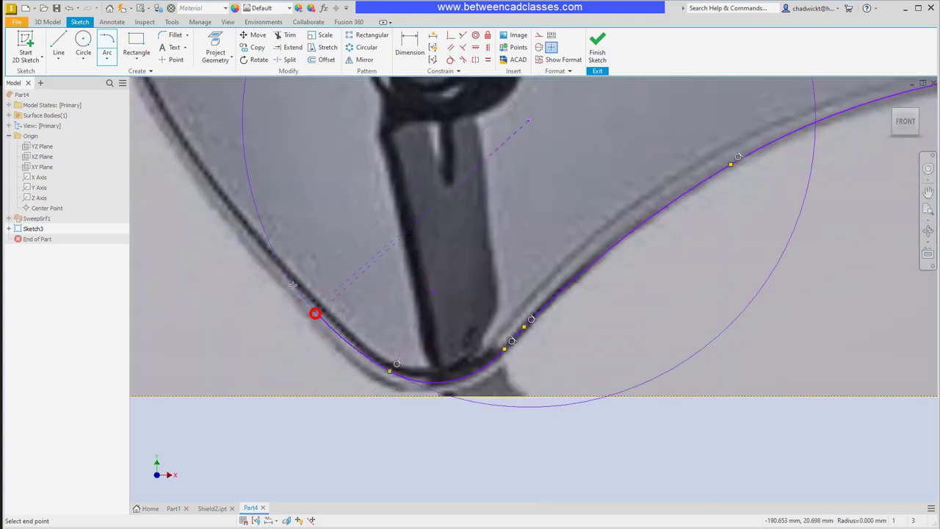
scroll(293, 284, up, 3)
scroll(221, 243, up, 1)
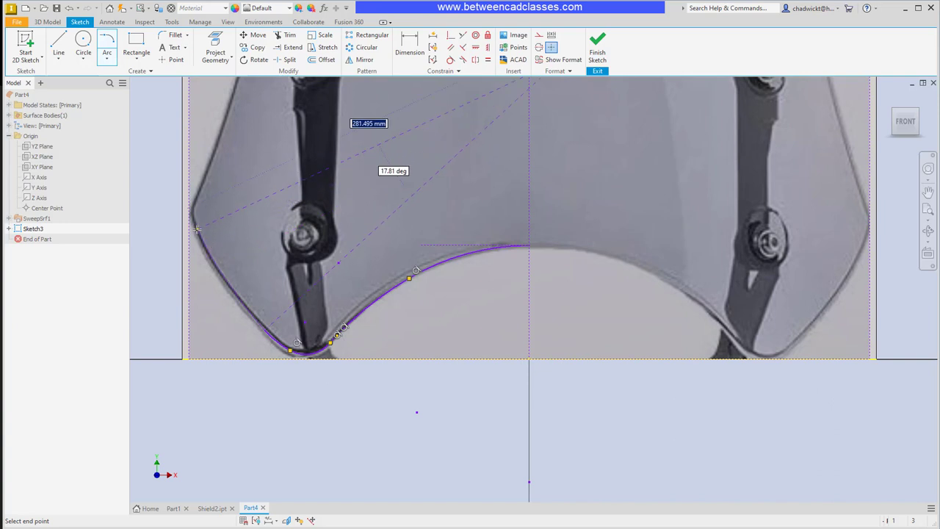
scroll(197, 229, down, 3)
- Trace arcs from the left edge point partway up the windshield's left edge
click(196, 229)
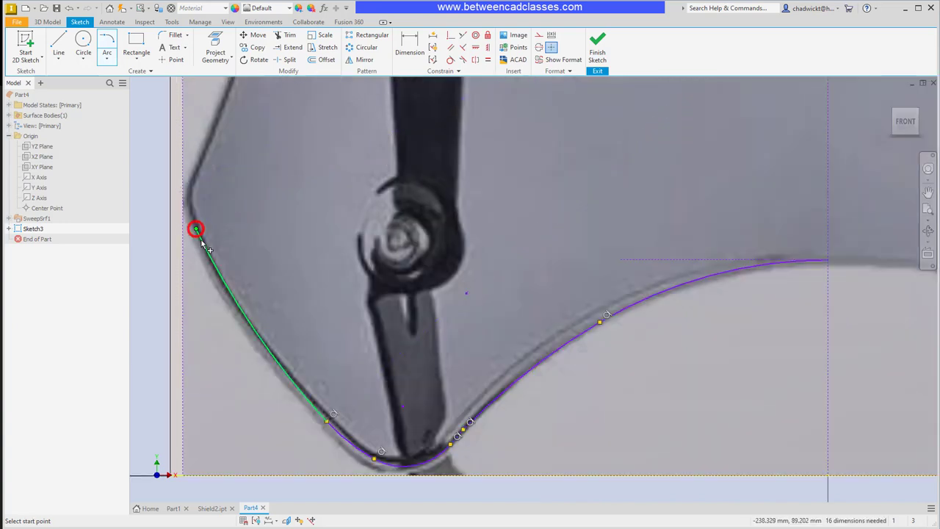
click(196, 229)
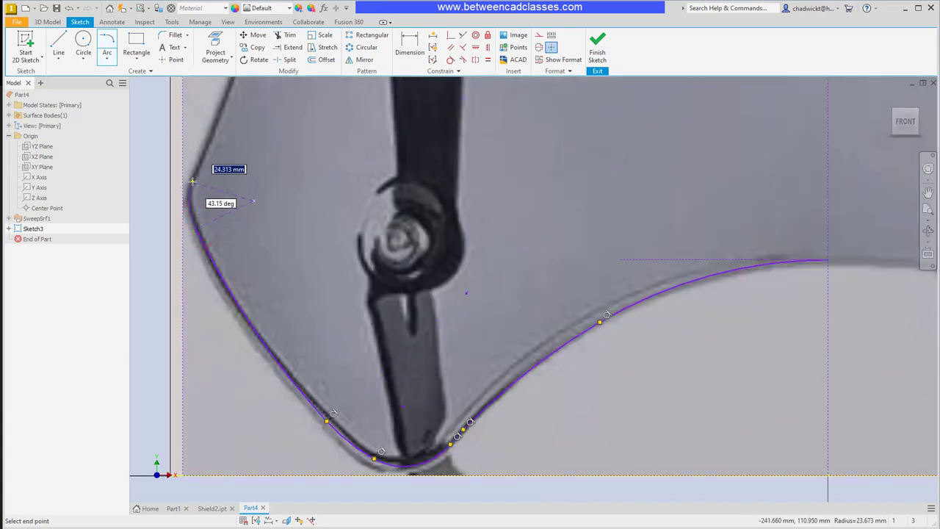
key(Escape)
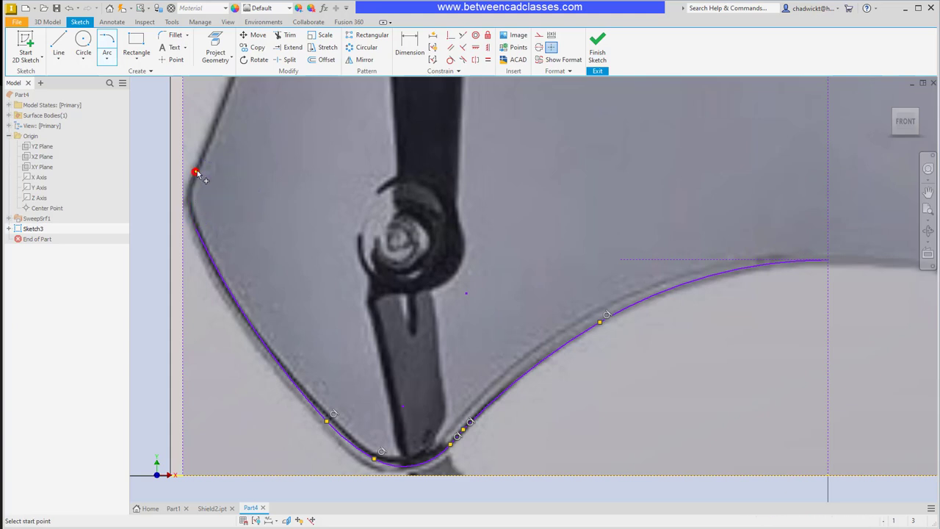
click(196, 174)
scroll(195, 169, up, 3)
middle_drag(195, 169, 226, 393)
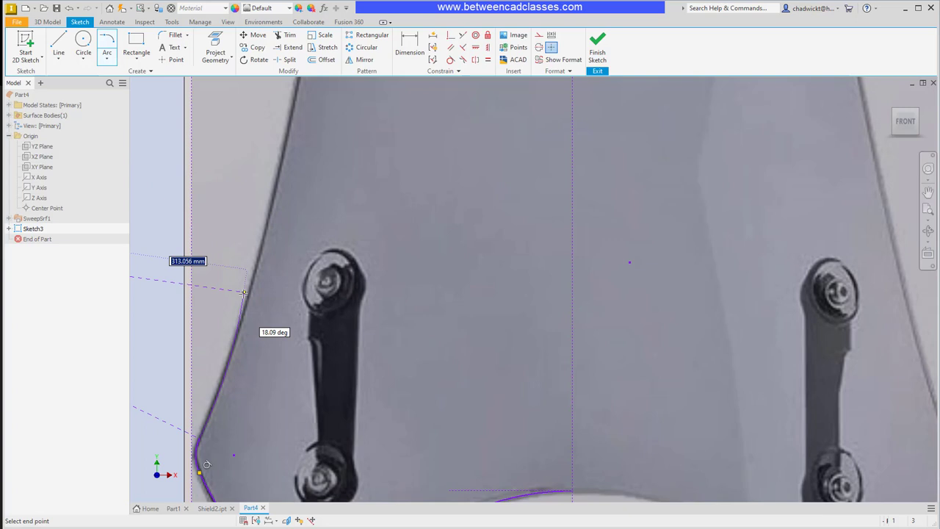
click(239, 335)
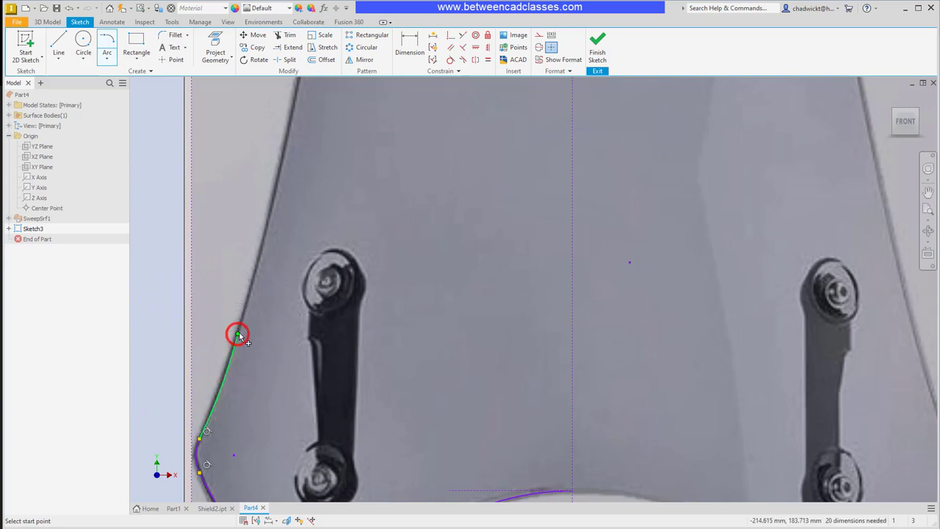
- Arc up the rest of the left edge, round the top-left corner, ending on the centre line
click(239, 335)
middle_drag(195, 98, 159, 271)
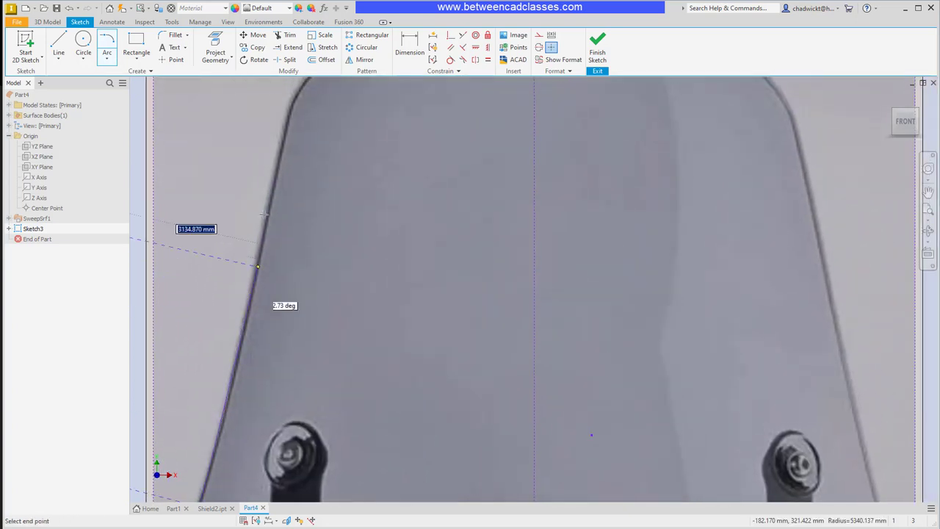
click(276, 158)
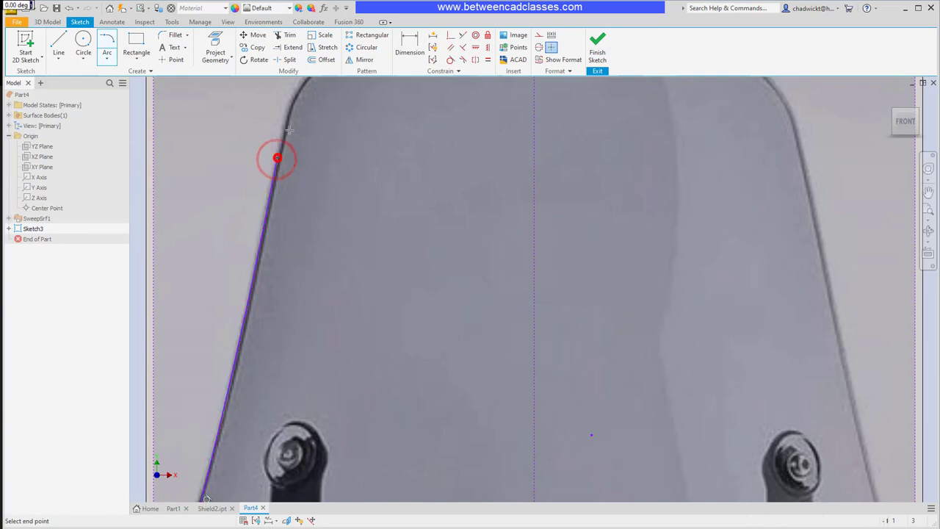
middle_drag(289, 130, 220, 306)
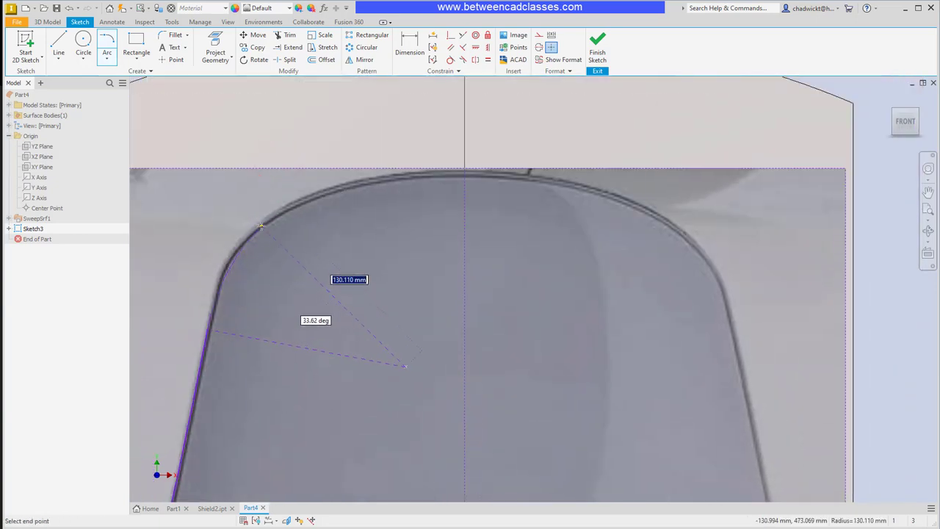
click(261, 226)
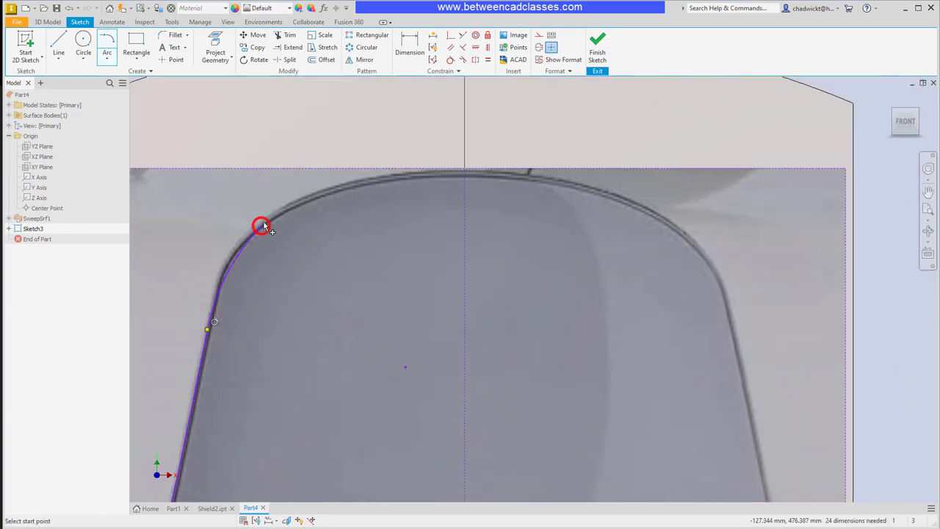
click(352, 182)
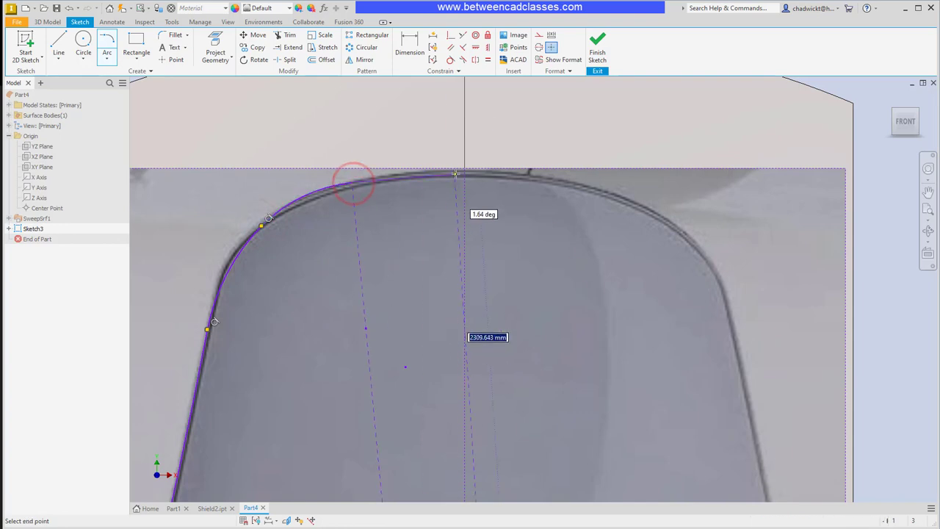
scroll(465, 172, up, 4)
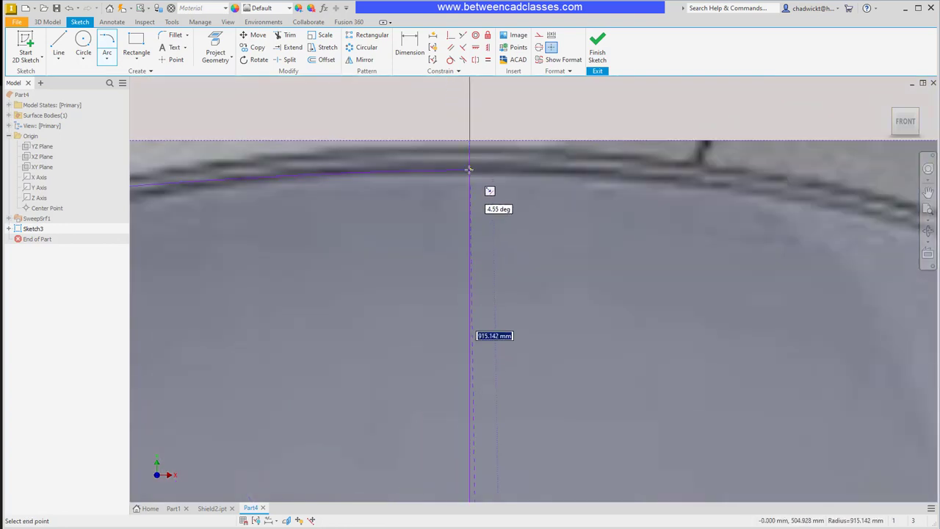
click(469, 170)
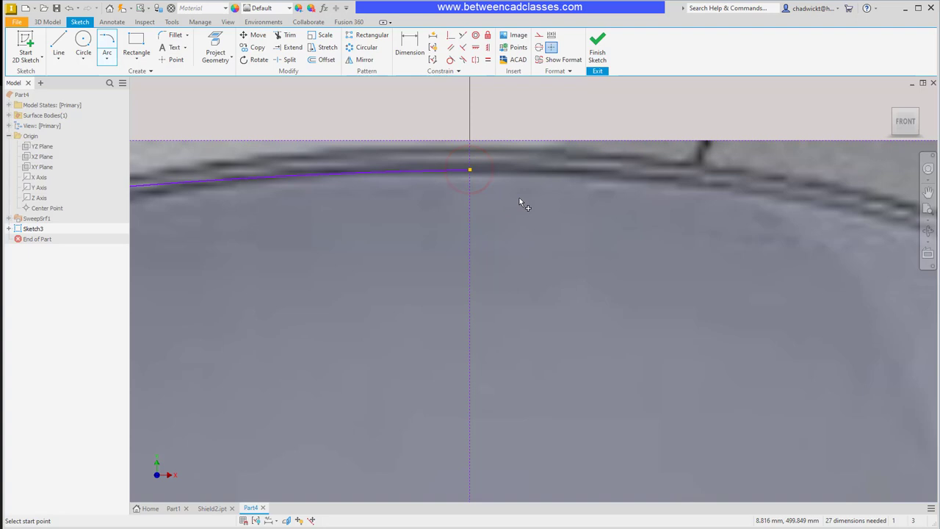
scroll(526, 200, down, 3)
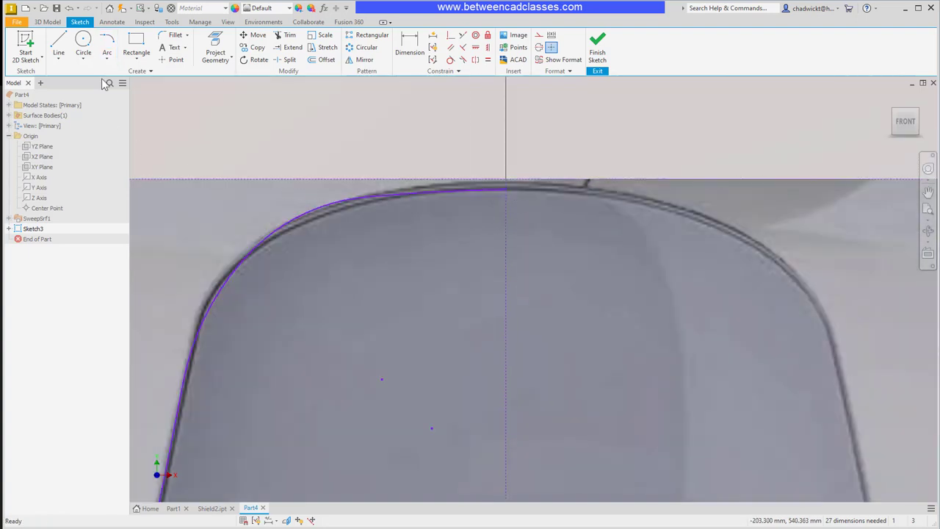
- Draw a horizontal construction line leftward from the top arc's end
click(58, 44)
click(507, 189)
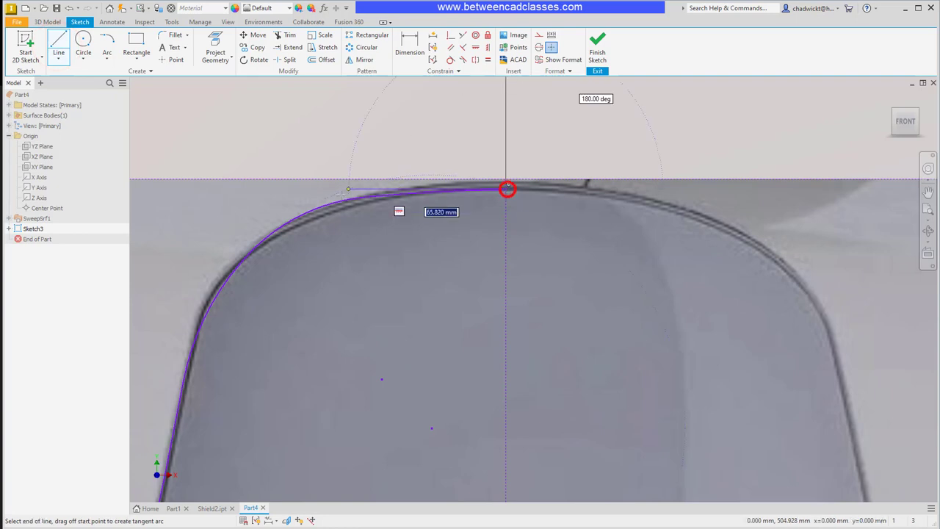
click(244, 189)
key(Escape)
click(299, 189)
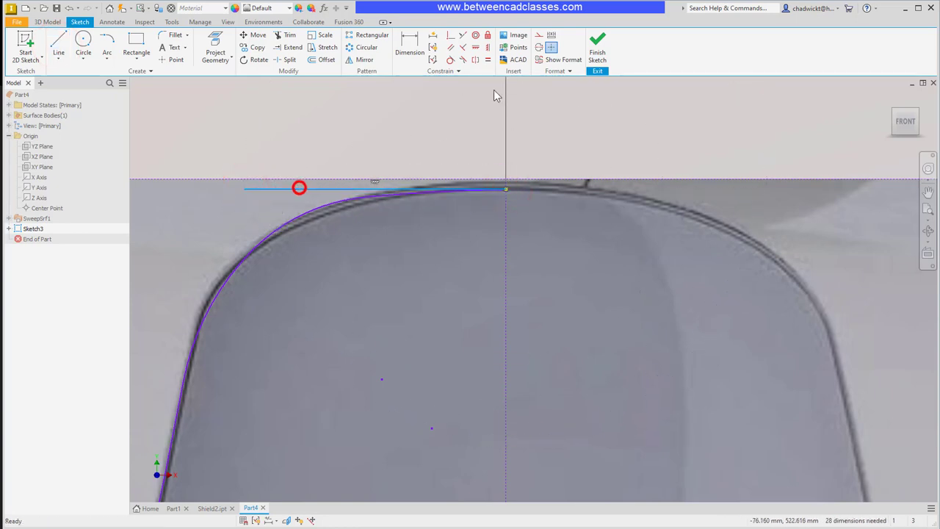
click(538, 36)
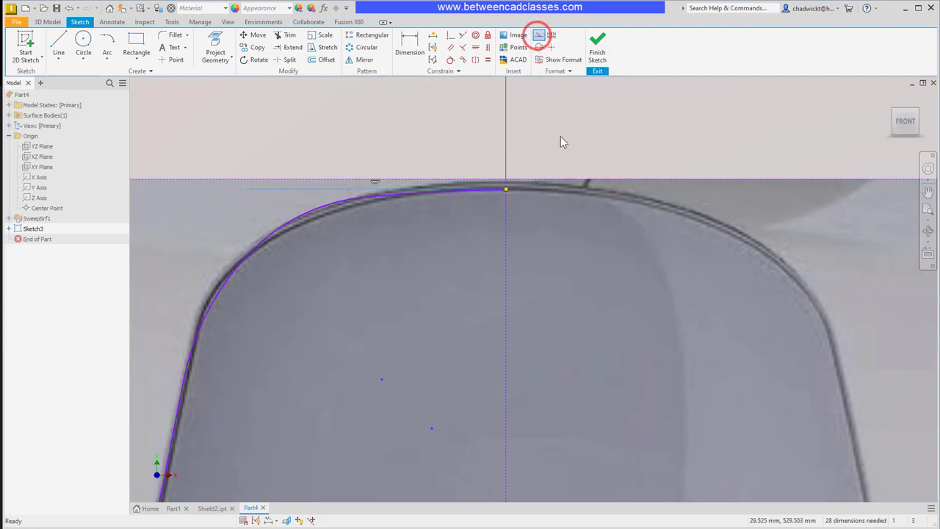
click(560, 138)
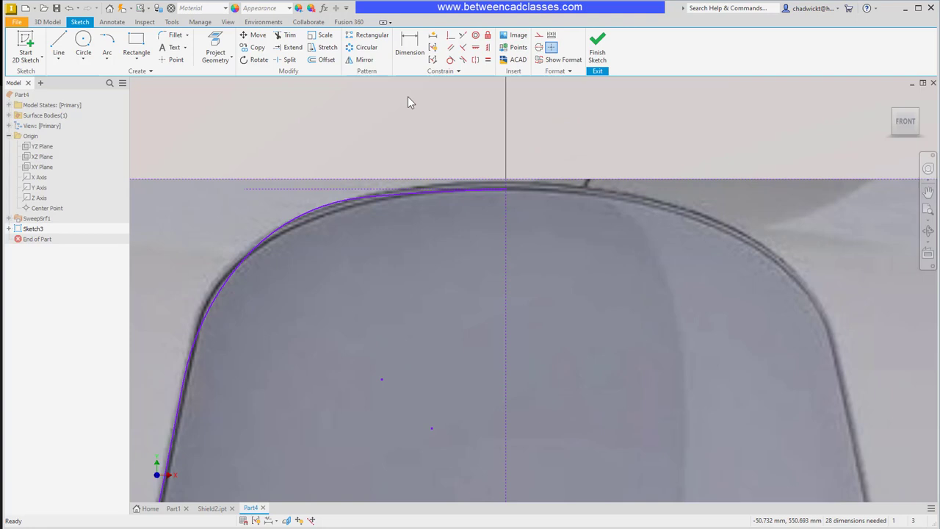
- Make the top arc tangent to the horizontal construction line
click(450, 60)
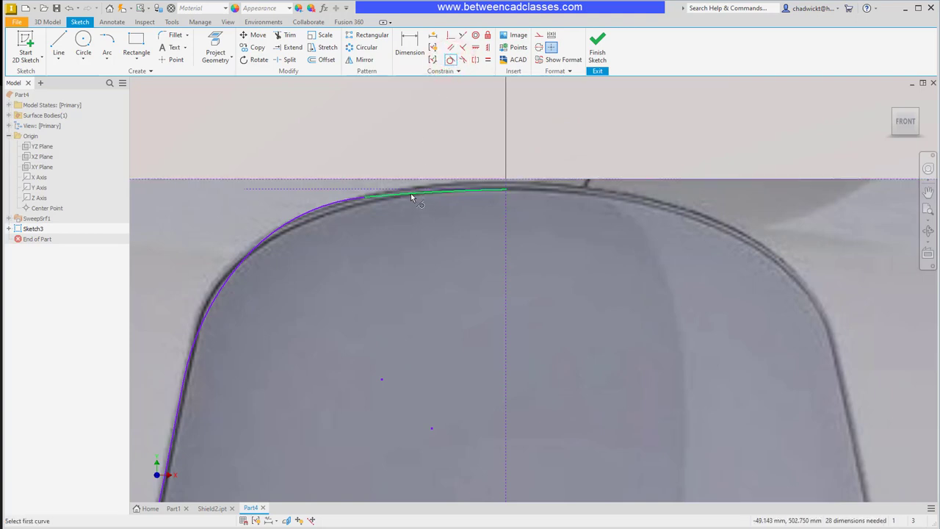
click(410, 193)
click(408, 191)
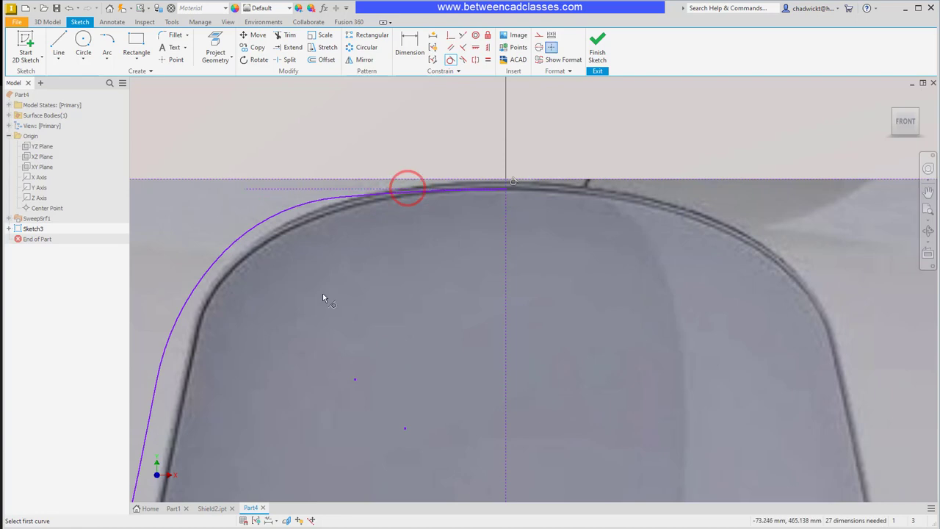
scroll(323, 293, down, 5)
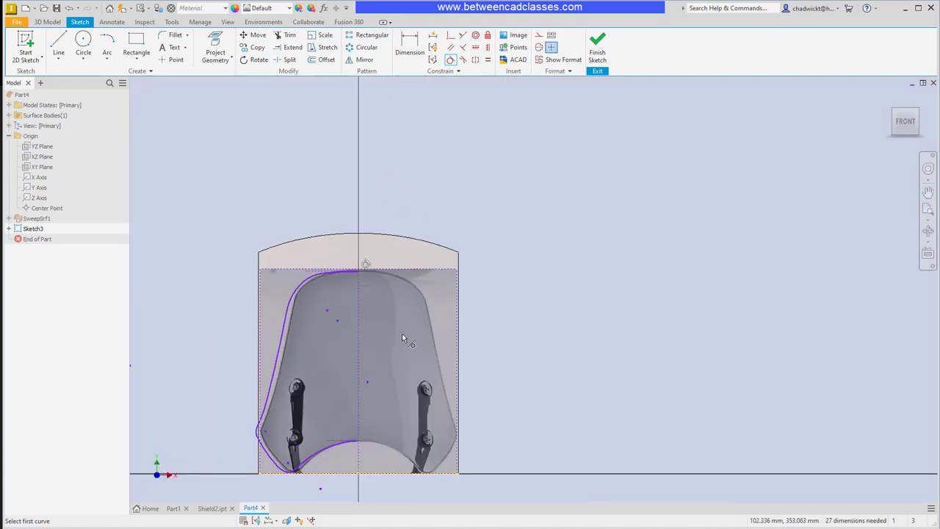
- Undo the tangent constraint, then fix the bottom centre curve and lower arc points in place
key(ctrl+z)
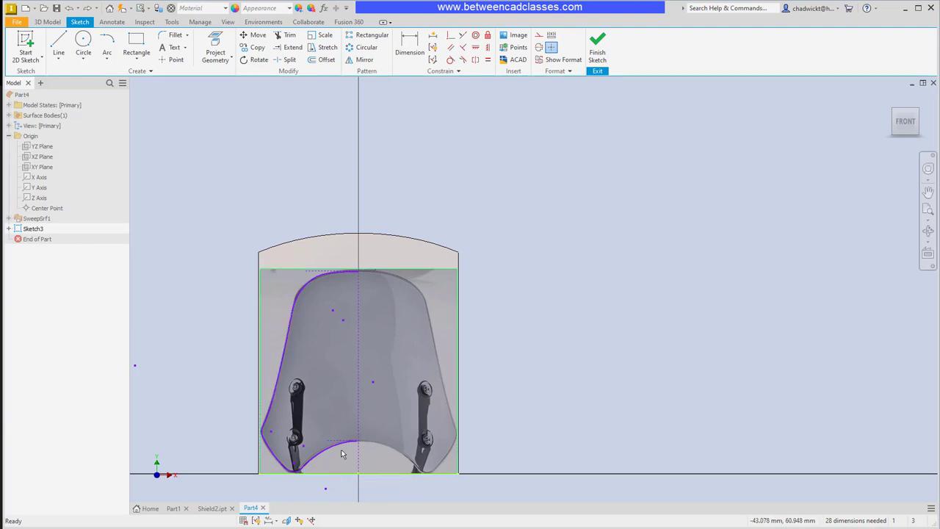
scroll(341, 453, up, 3)
middle_drag(340, 451, 404, 369)
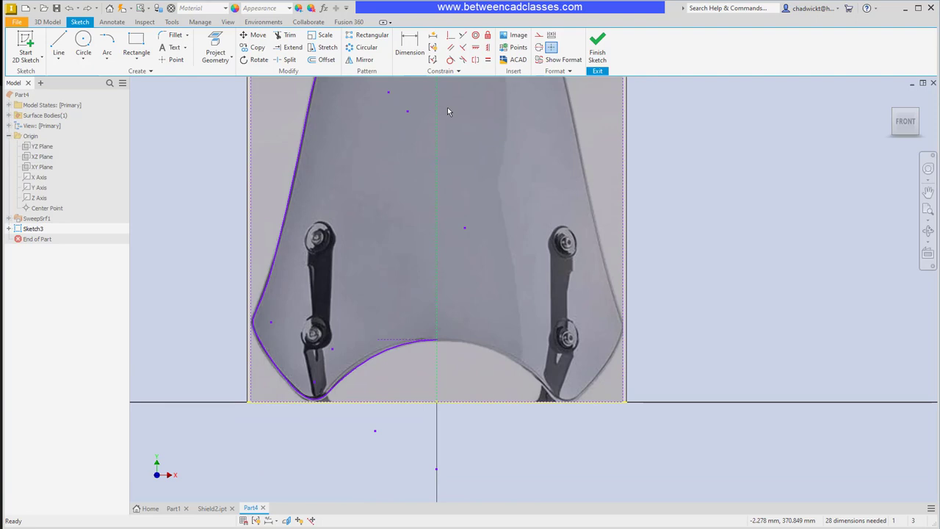
click(488, 38)
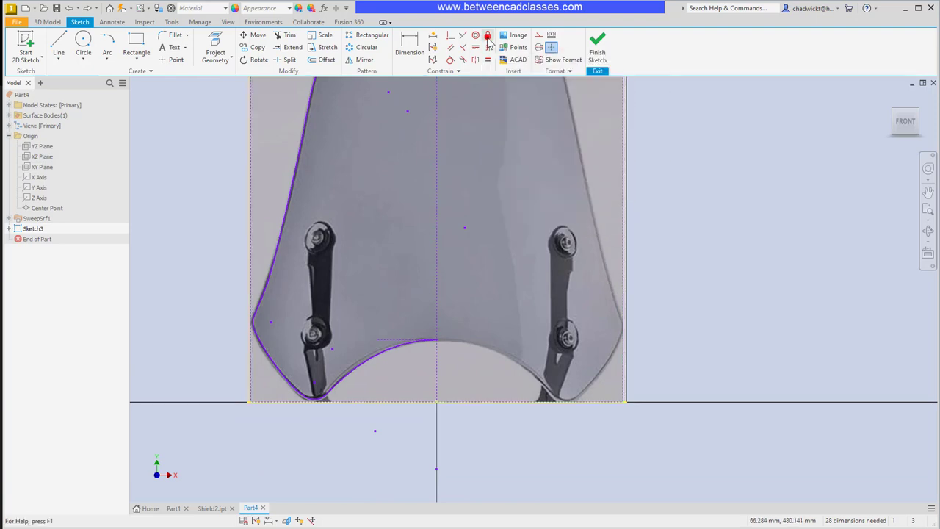
click(408, 345)
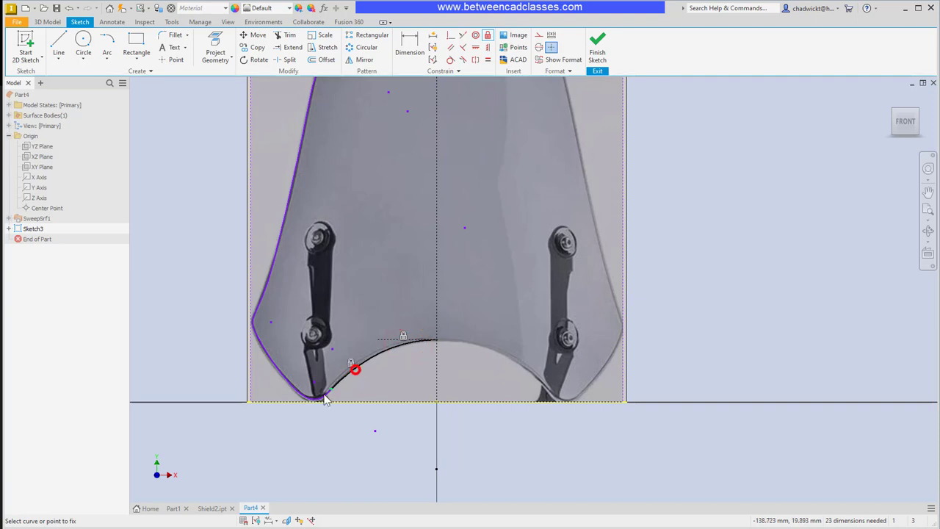
scroll(325, 399, down, 4)
click(343, 387)
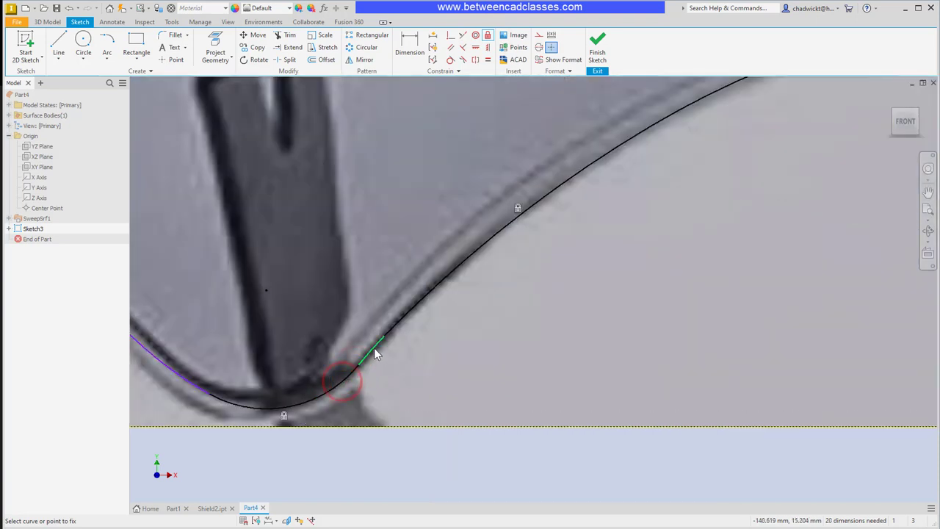
click(374, 347)
- Fix the left side, lower-left corner, long left side and upper-left corner curves
click(198, 391)
scroll(221, 371, up, 3)
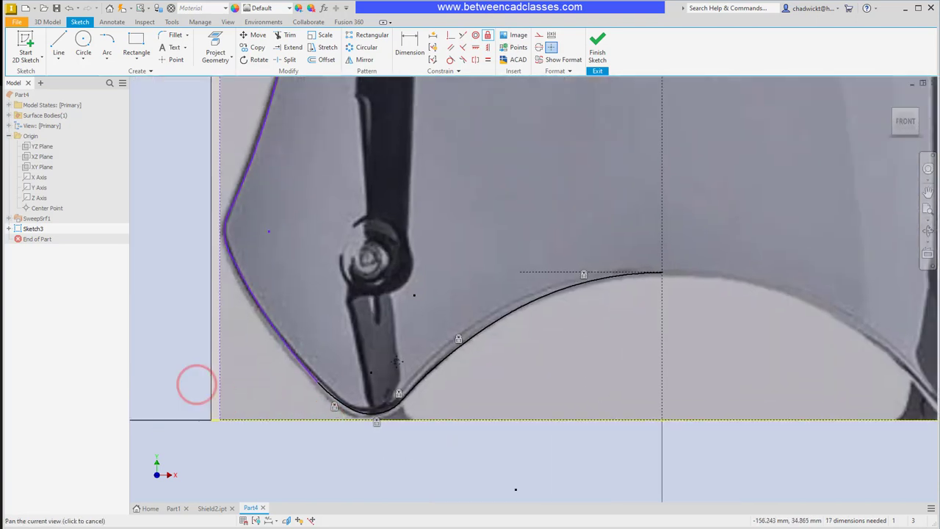
click(325, 375)
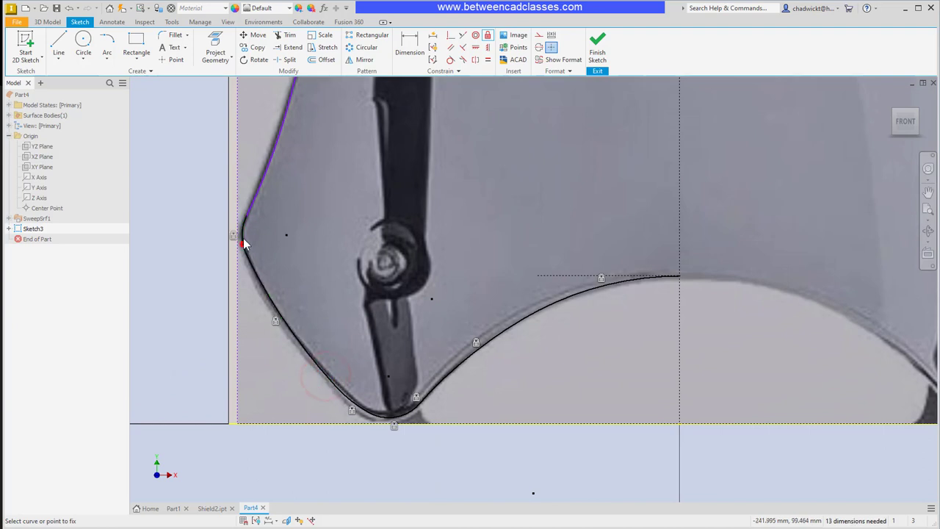
click(249, 205)
scroll(323, 213, down, 3)
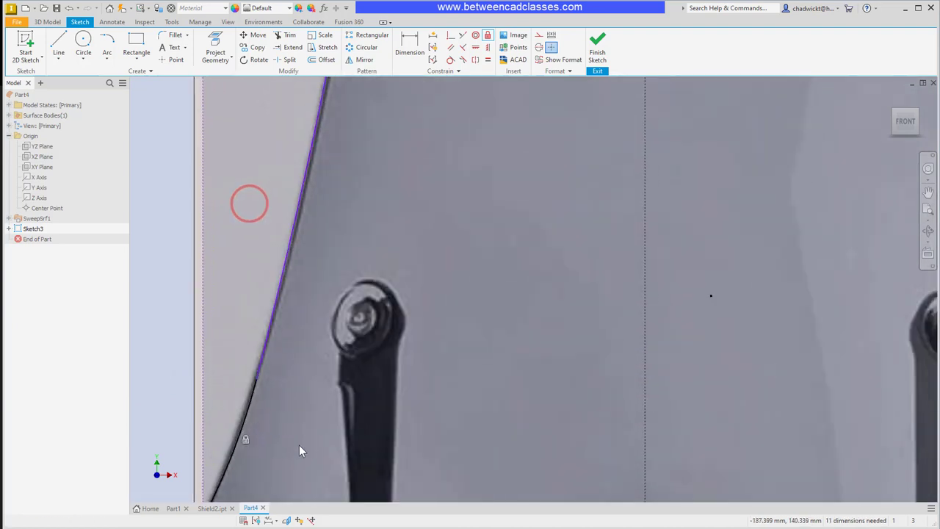
click(259, 360)
scroll(313, 412, up, 3)
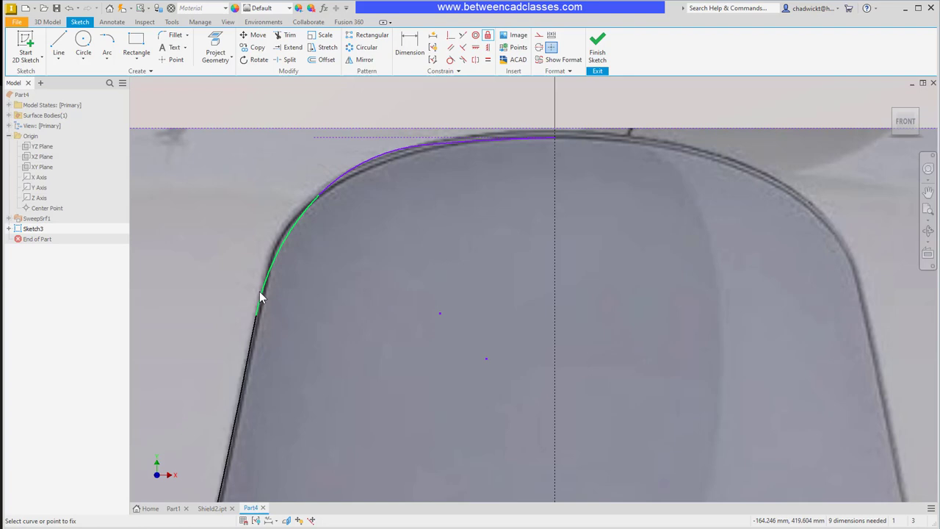
click(358, 168)
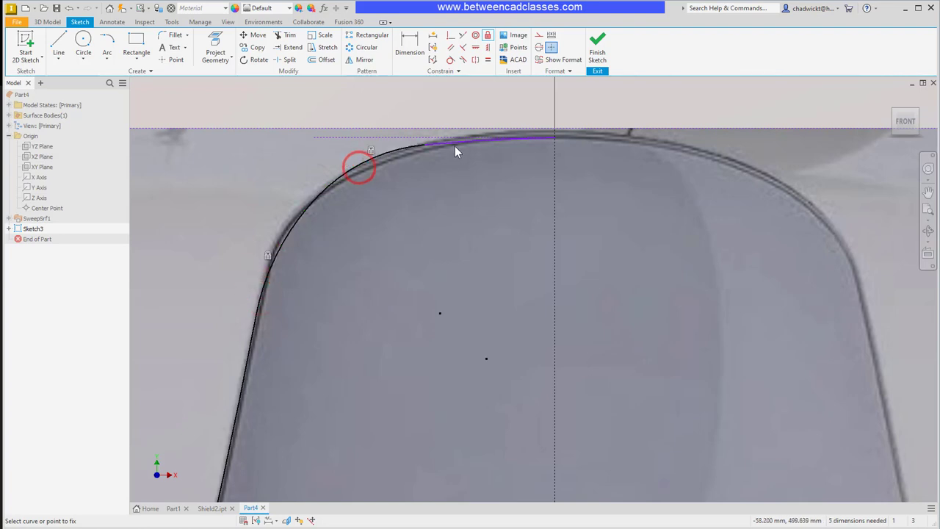
- Begin a tangent constraint between the top arc and the curve meeting the top line
click(450, 60)
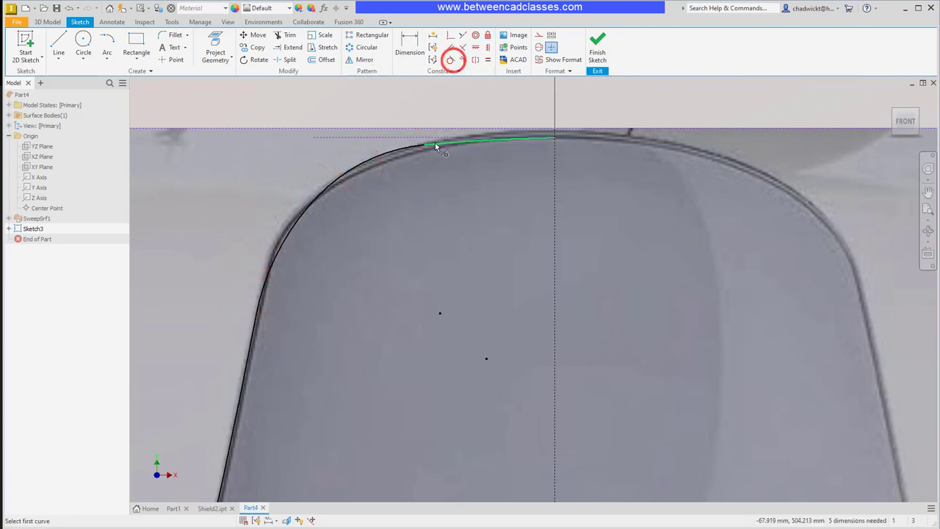
click(436, 142)
click(434, 138)
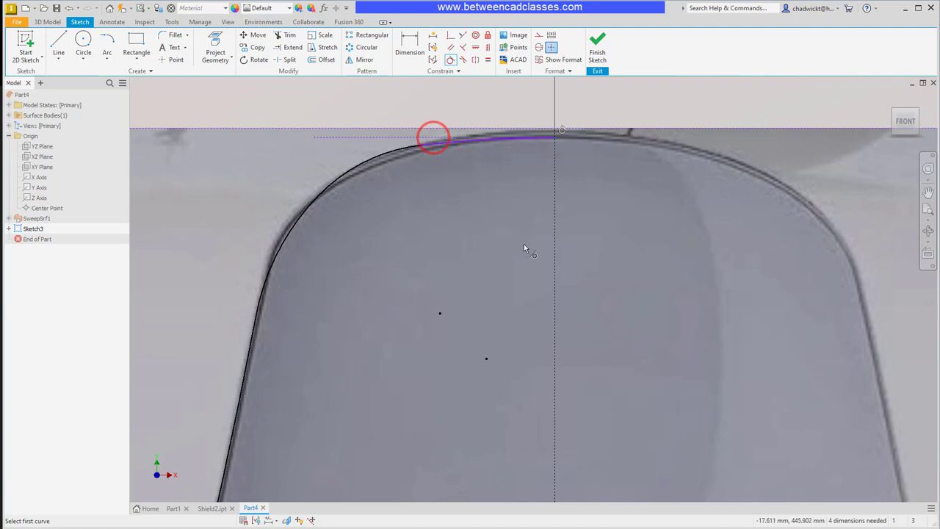
- Complete the top arc's tangency to the top line and fix the remaining point near the top
click(449, 143)
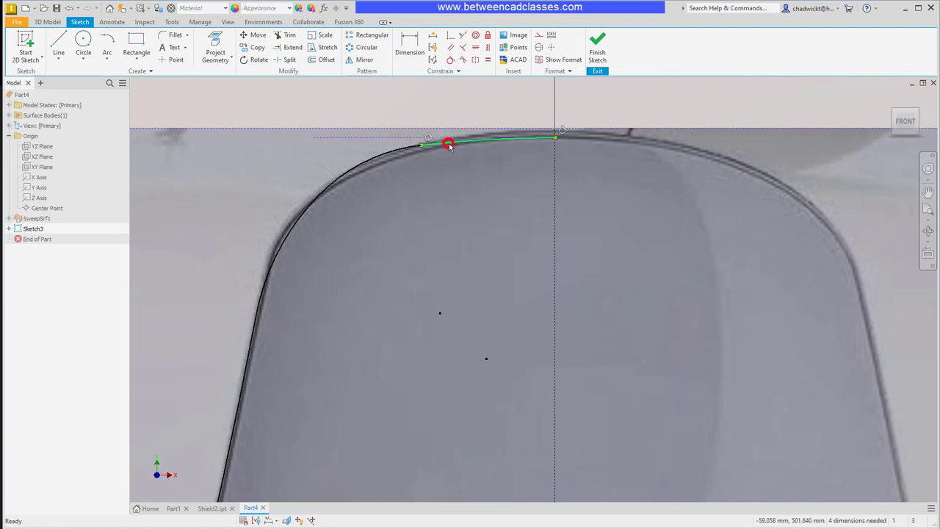
click(488, 35)
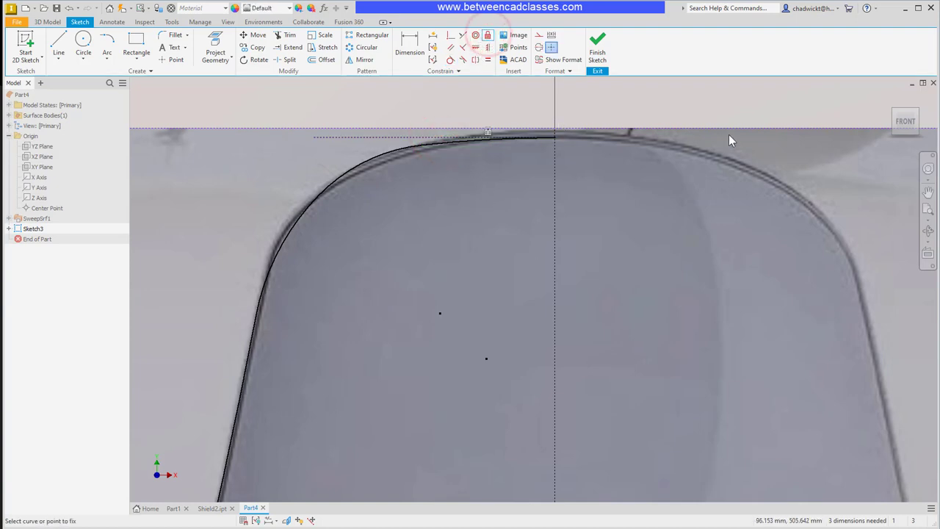
click(724, 109)
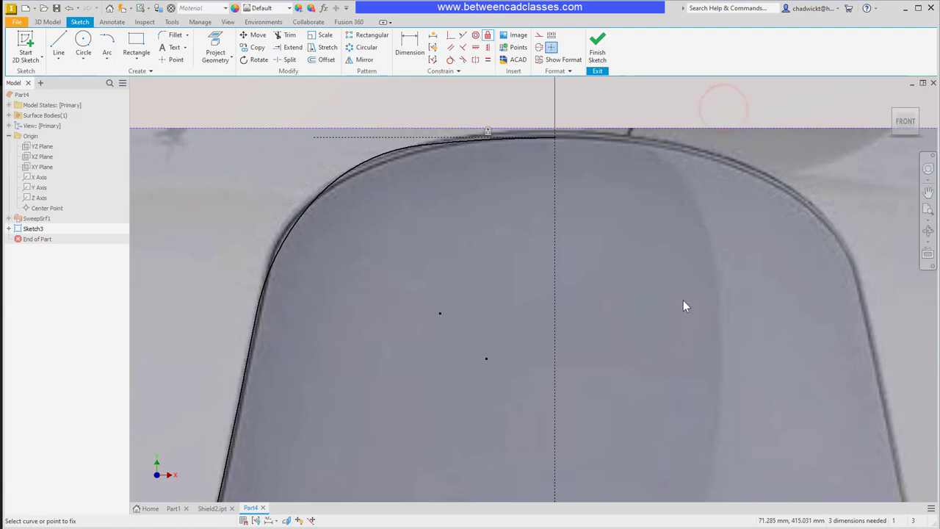
scroll(683, 305, down, 5)
middle_drag(683, 306, 633, 236)
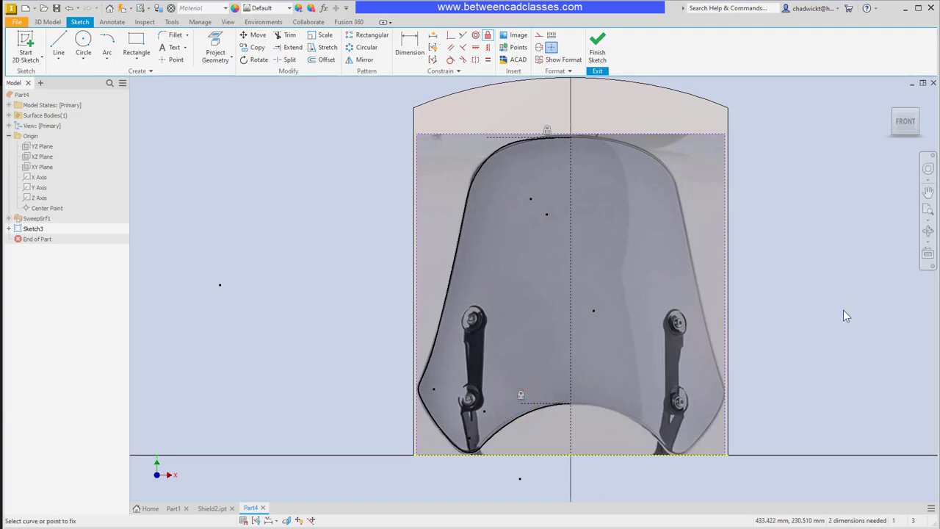
click(487, 138)
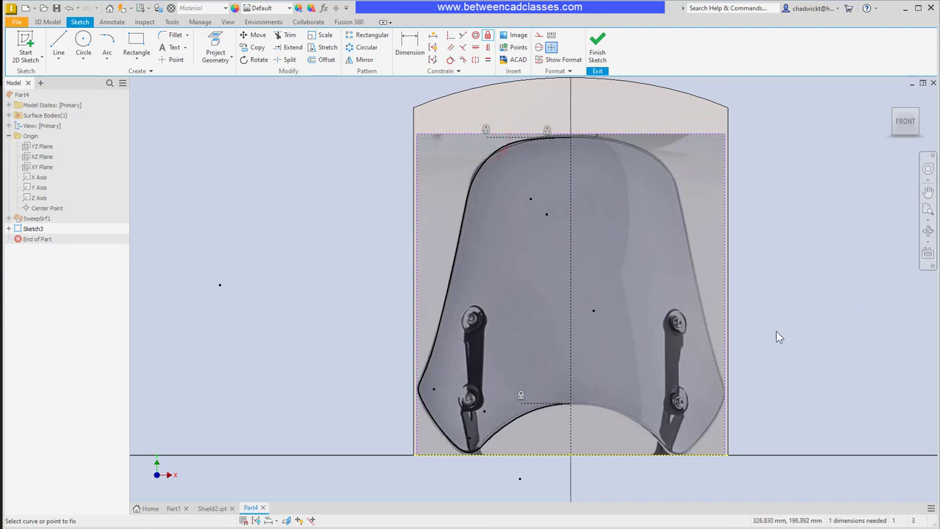
click(799, 347)
- Auto-dimension the sketch, adding a 245.217 width dimension to fully constrain it
click(434, 35)
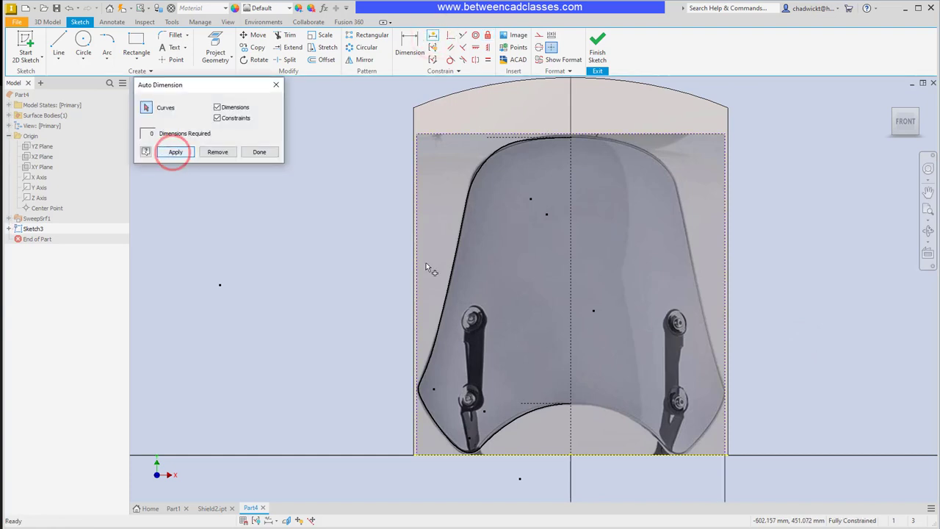
scroll(754, 404, down, 3)
mouse_move(757, 392)
middle_down()
mouse_move(719, 239)
mouse_move(704, 334)
middle_up()
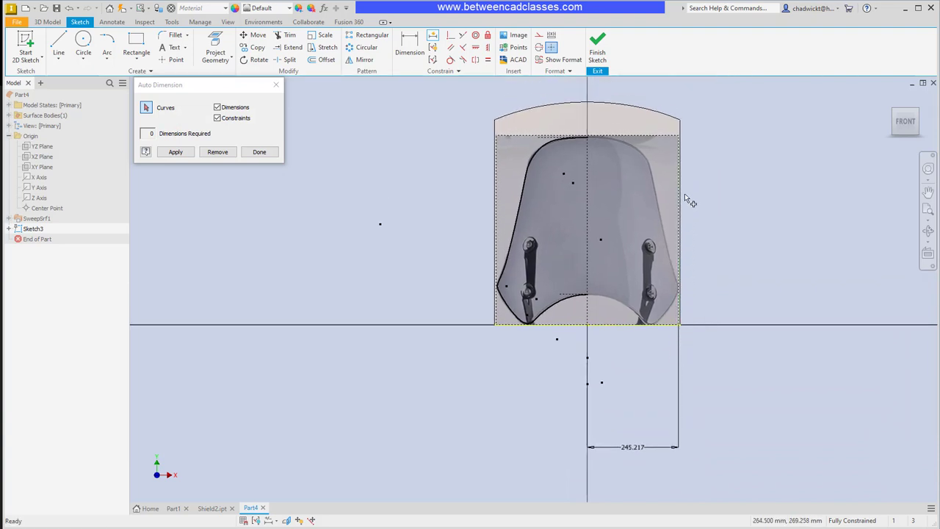
click(261, 153)
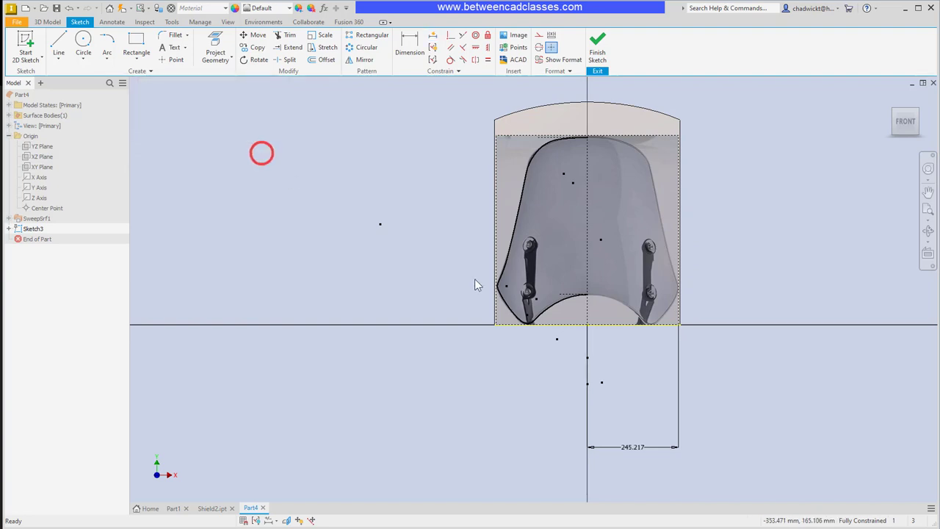
- Select all left-half outline curves, from the top arc down to the rising bottom curve
scroll(504, 198, up, 3)
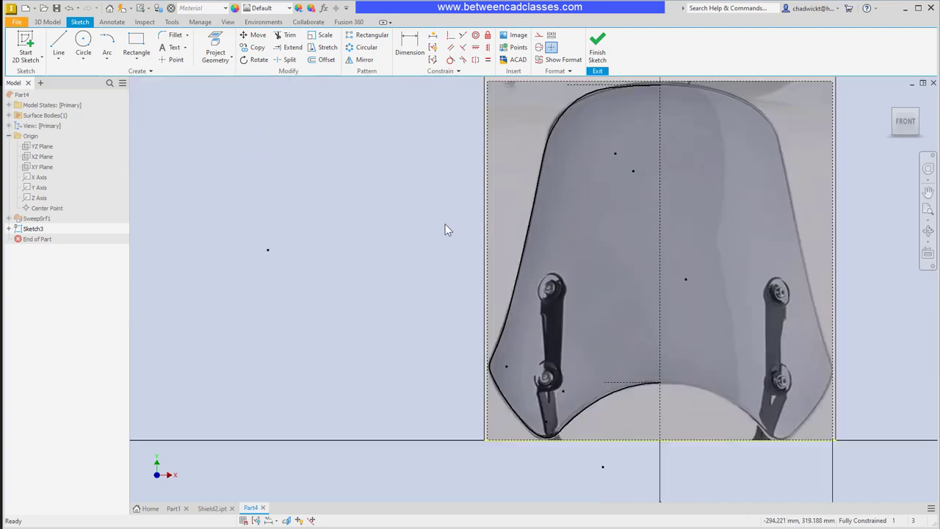
mouse_move(446, 230)
middle_down()
mouse_move(374, 280)
mouse_move(264, 298)
middle_up()
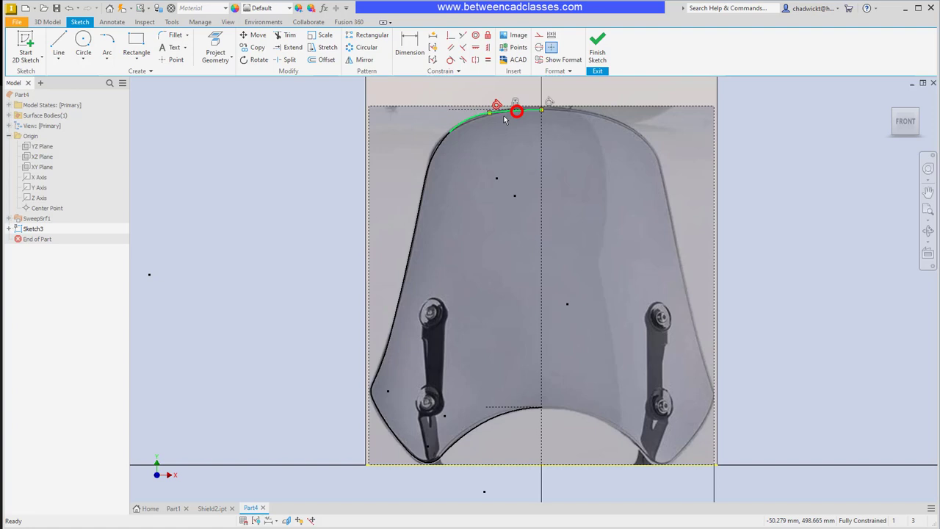
click(476, 116)
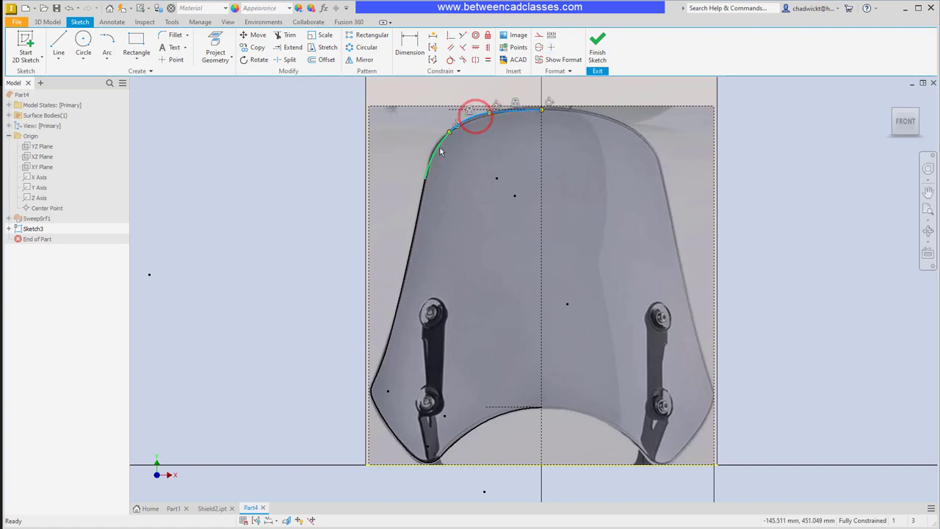
ctrl+click(439, 147)
ctrl+click(420, 209)
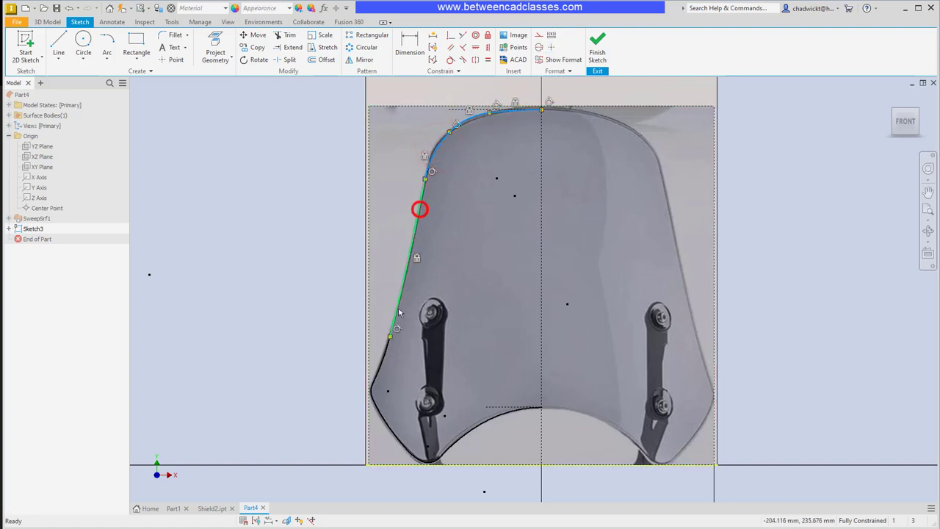
ctrl+click(379, 360)
scroll(381, 367, up, 4)
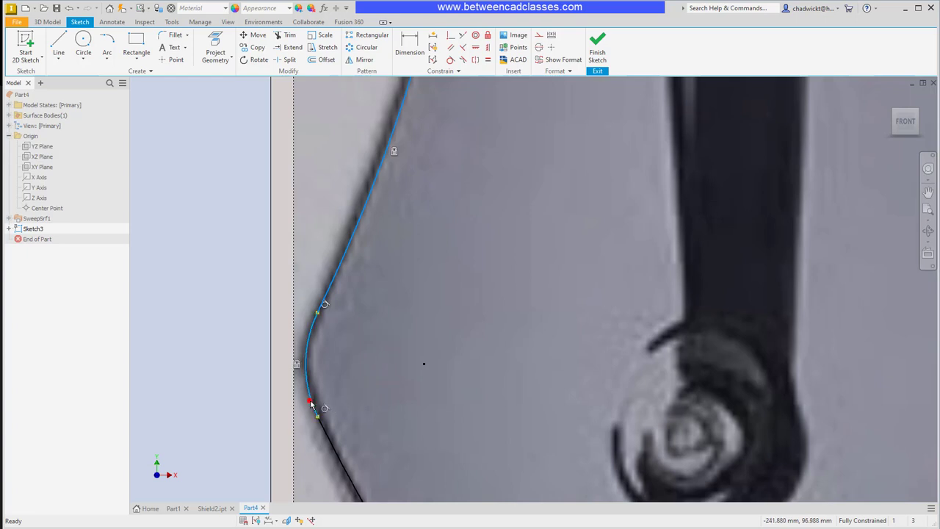
scroll(367, 436, down, 3)
middle_drag(473, 413, 381, 140)
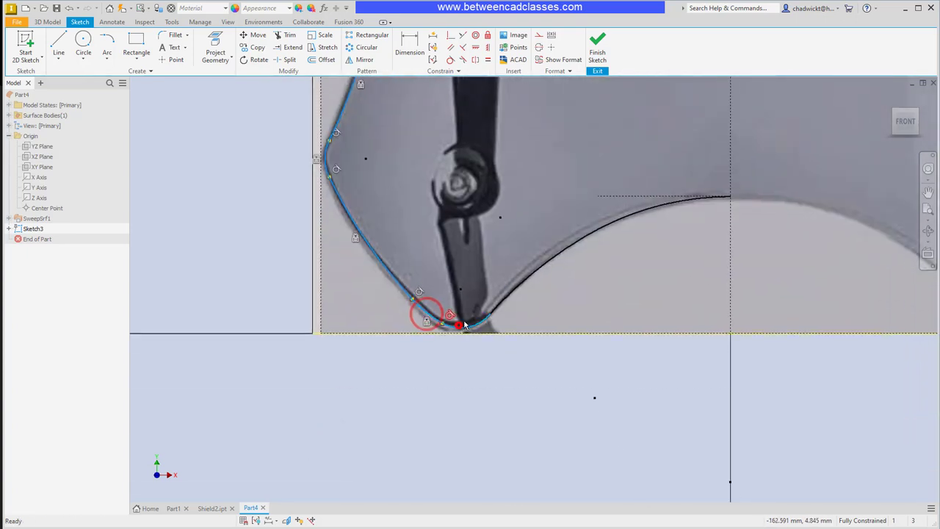
ctrl+click(499, 300)
ctrl+click(493, 310)
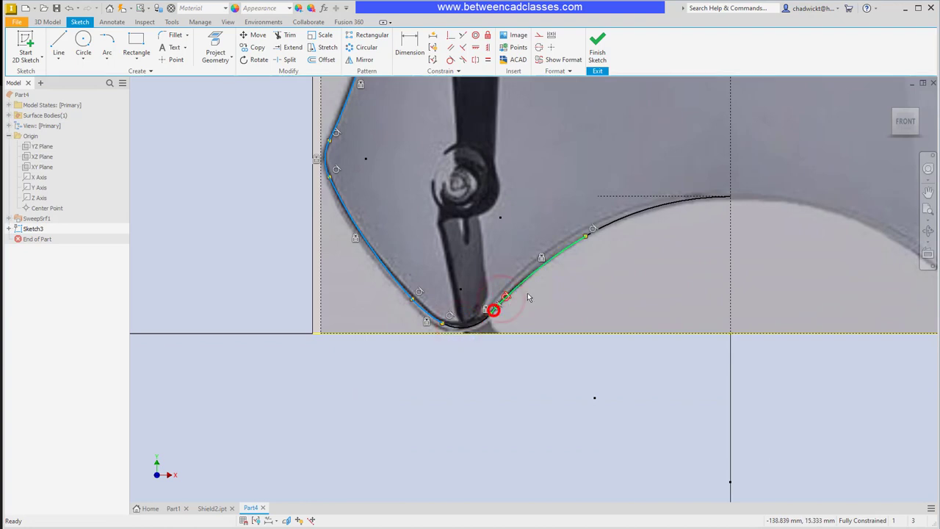
ctrl+click(467, 327)
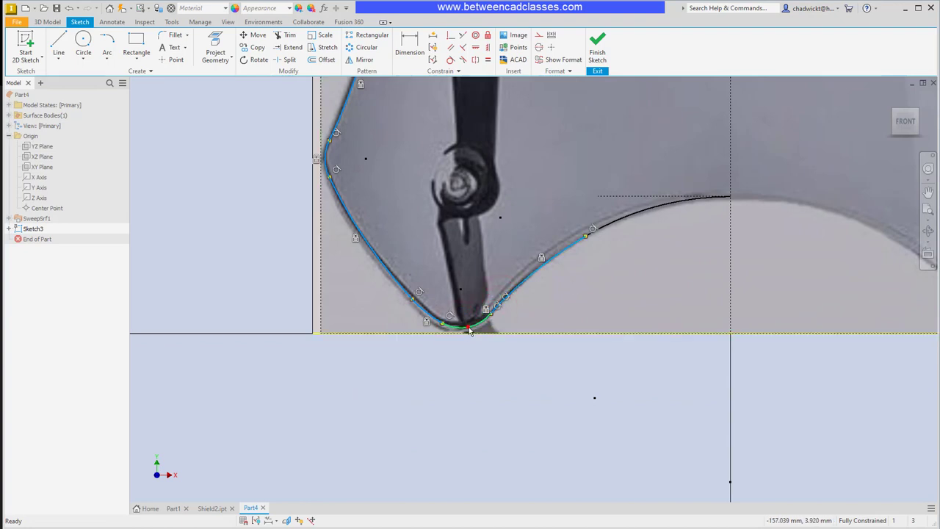
ctrl+click(622, 221)
scroll(644, 275, down, 2)
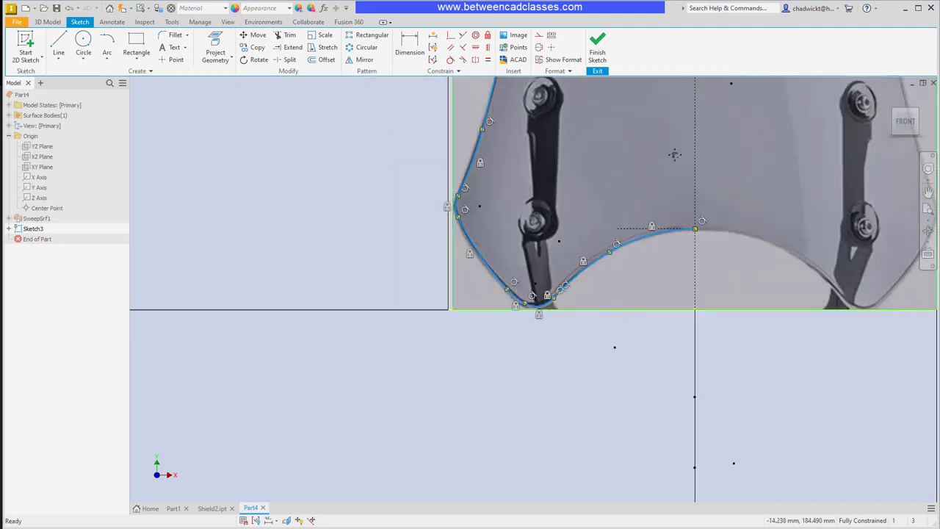
scroll(354, 188, down, 3)
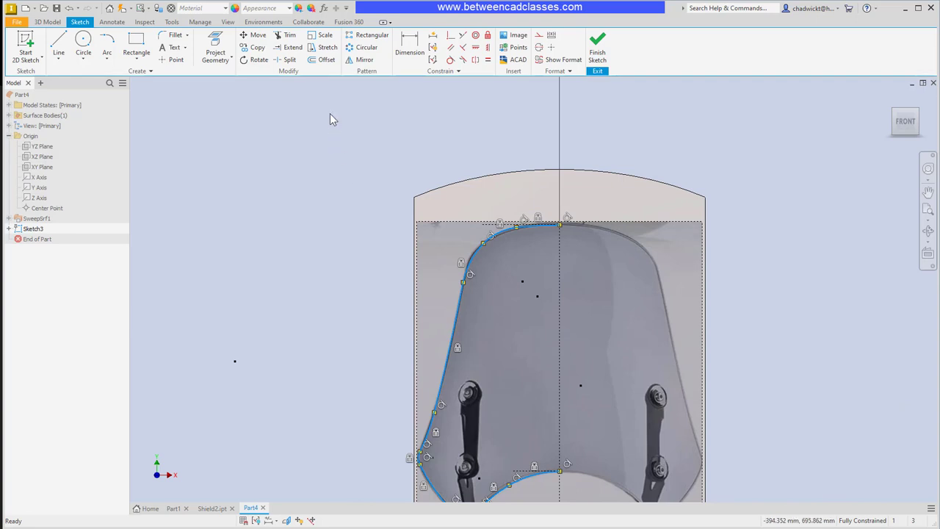
- Mirror the selected curves across the vertical centre line
click(365, 61)
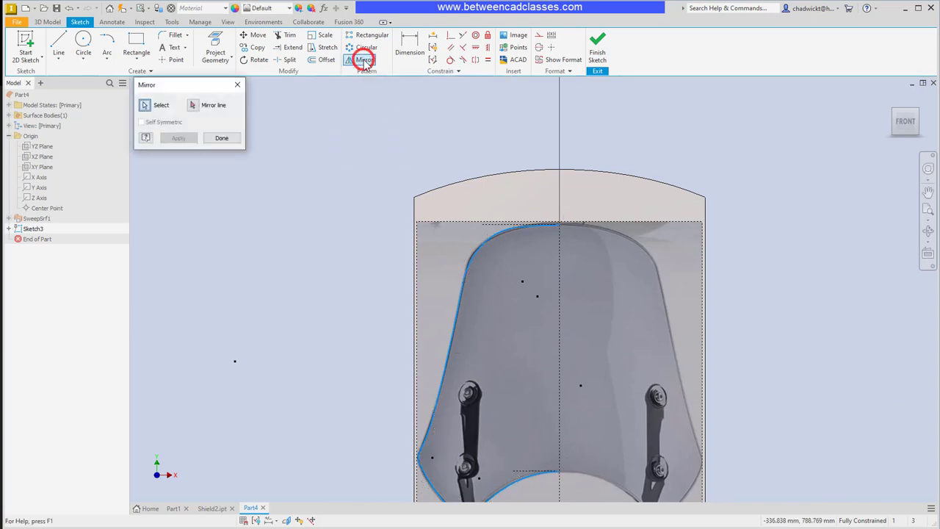
click(193, 106)
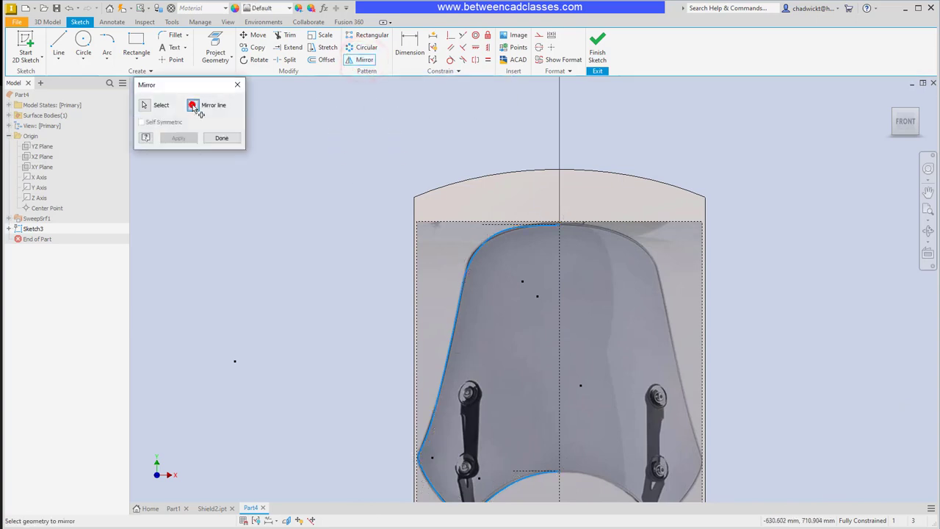
click(560, 301)
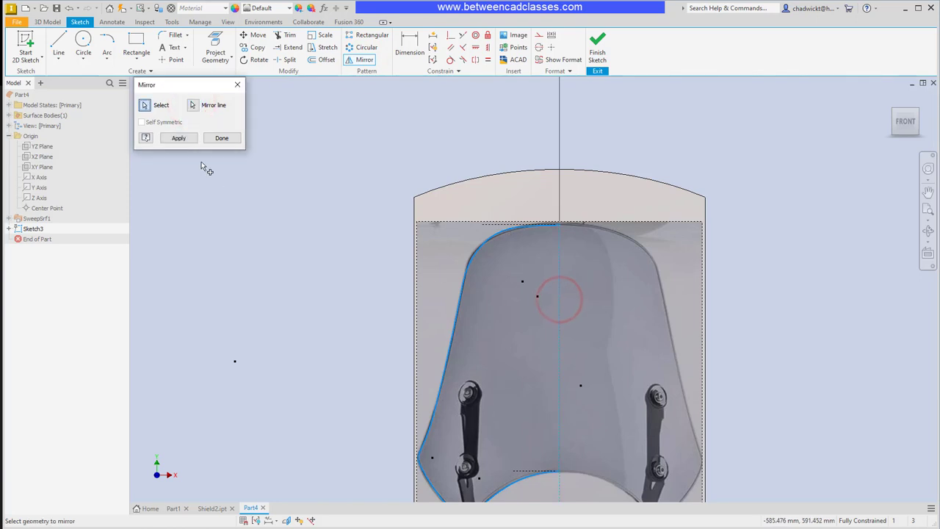
click(179, 139)
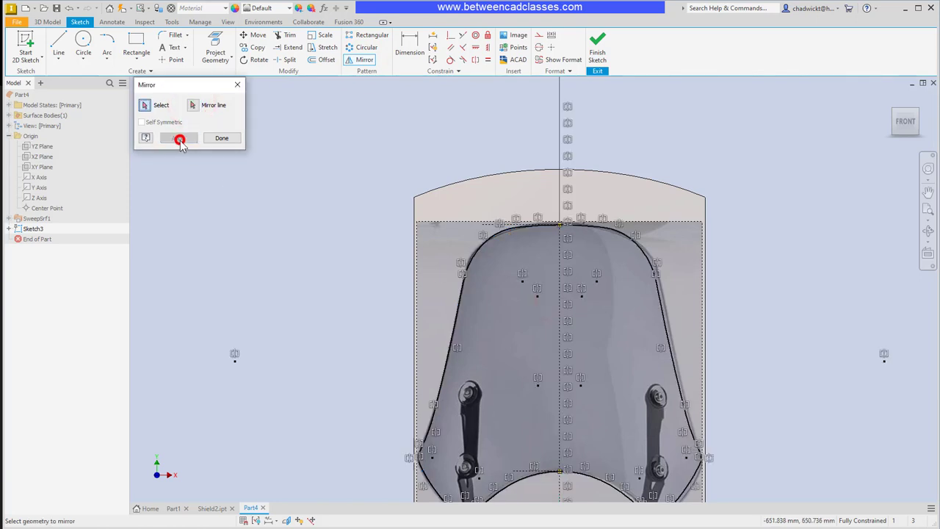
click(217, 147)
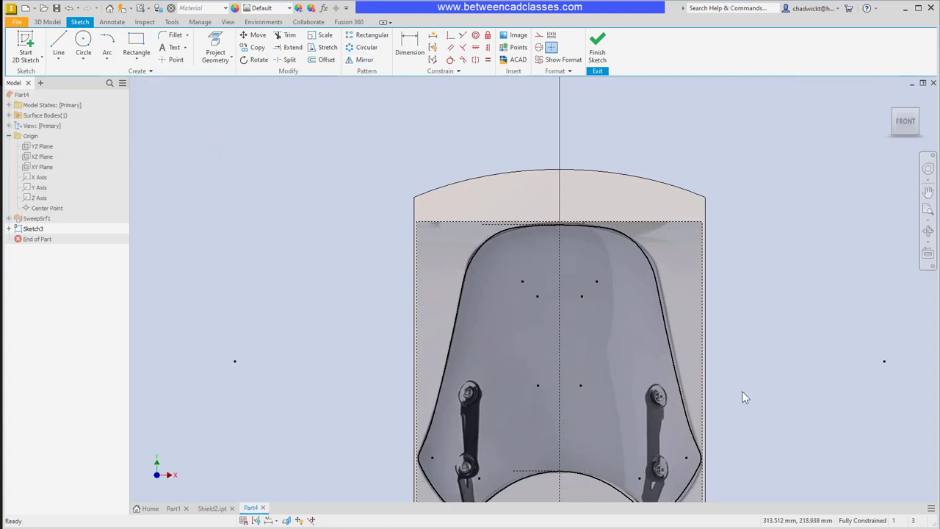
- Turn off Image1's visibility in Sketch3, viewing the traced outline from the home view
mouse_move(743, 392)
middle_down()
mouse_move(734, 304)
mouse_move(725, 327)
middle_up()
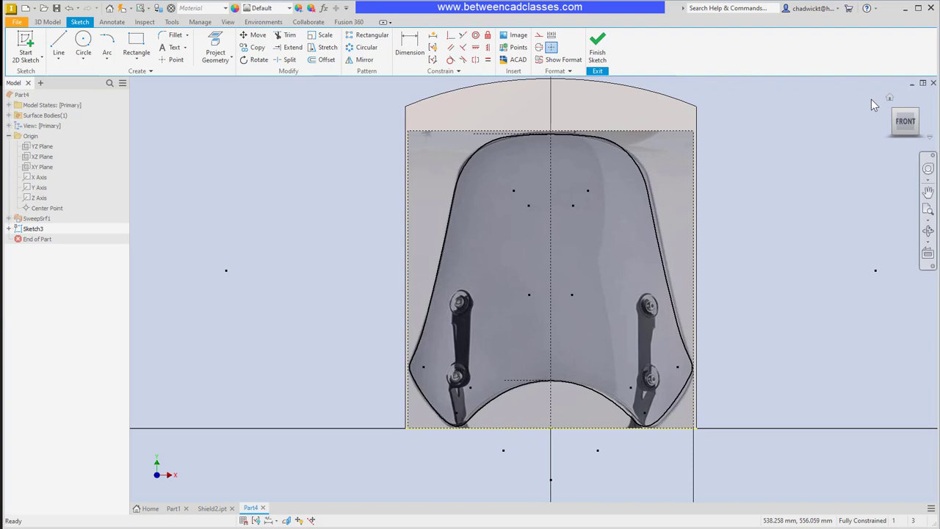
click(891, 99)
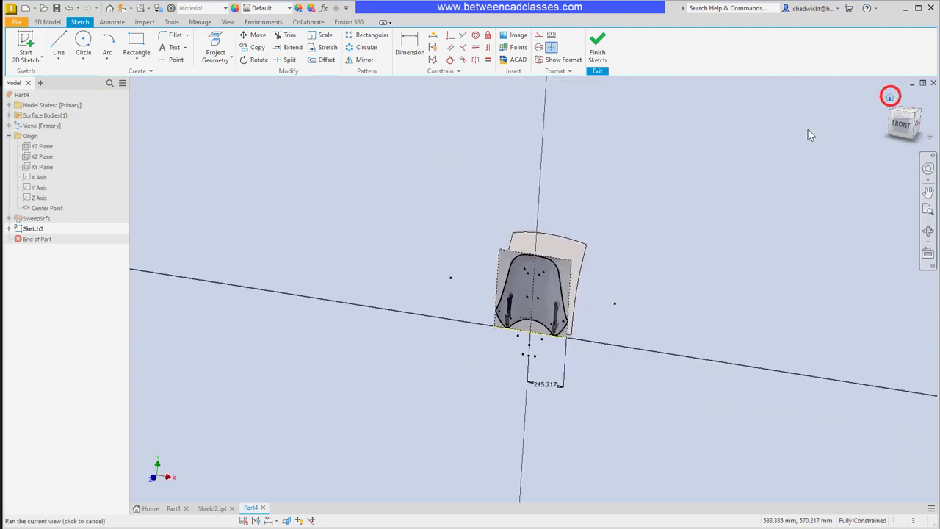
scroll(549, 307, up, 6)
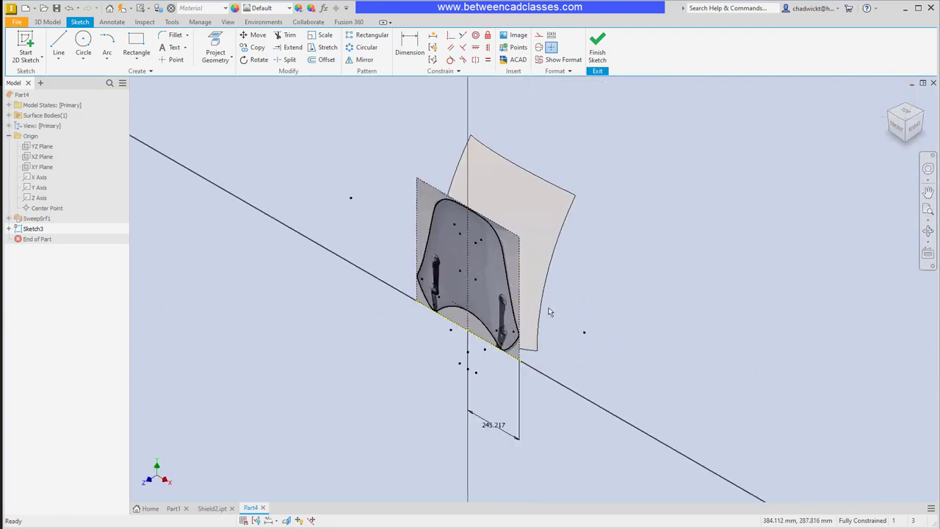
scroll(554, 310, down, 3)
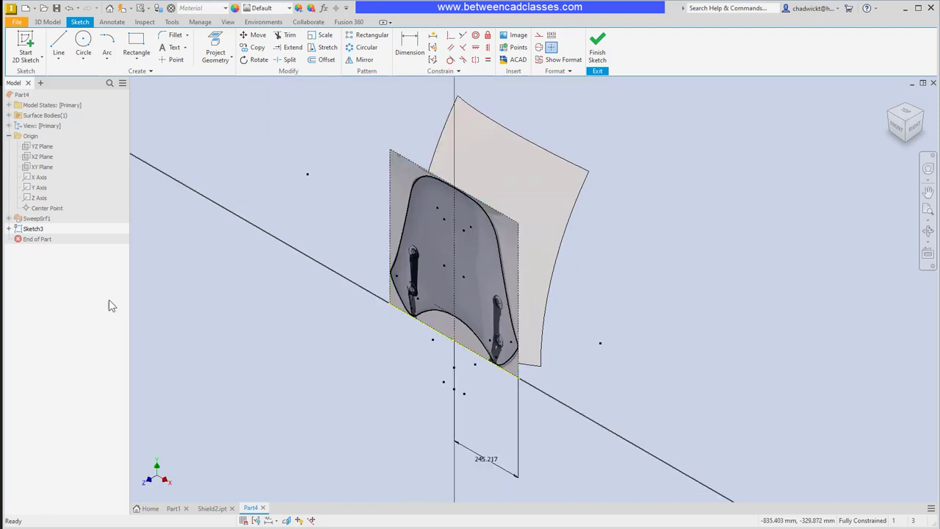
click(9, 229)
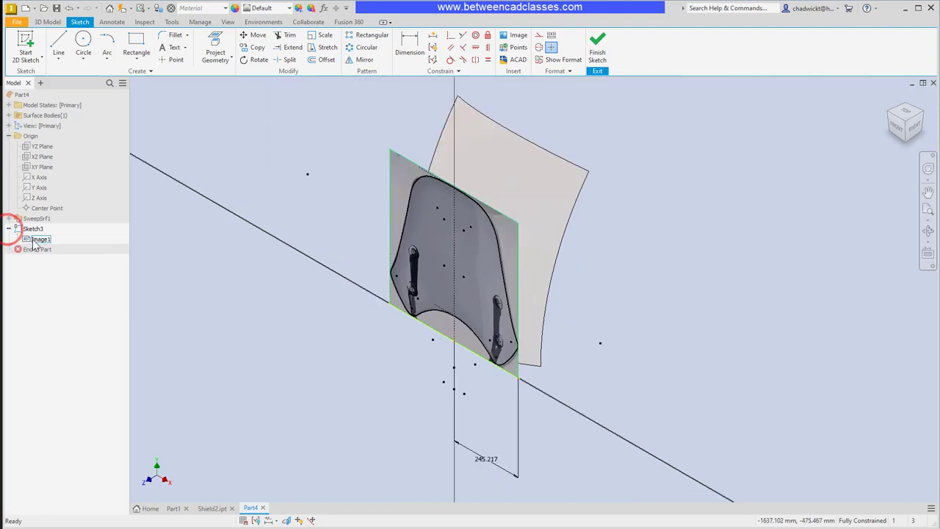
right_click(34, 240)
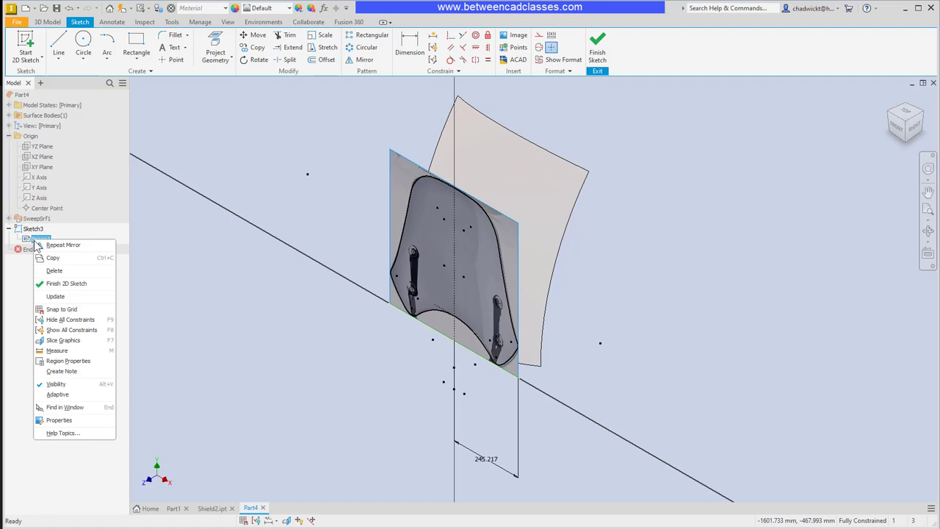
click(62, 384)
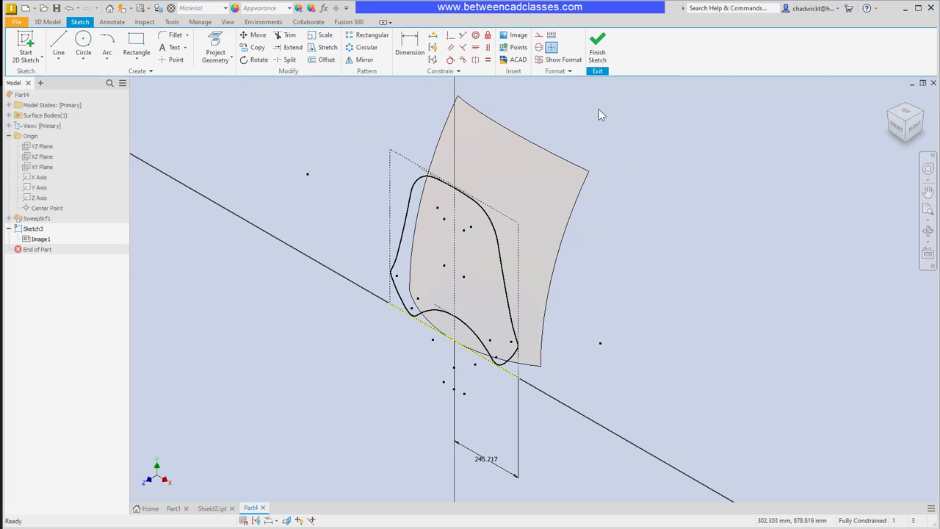
- Extrude the traced windshield outline 400 as a surface, flipped to pass through the swept sheet
click(598, 46)
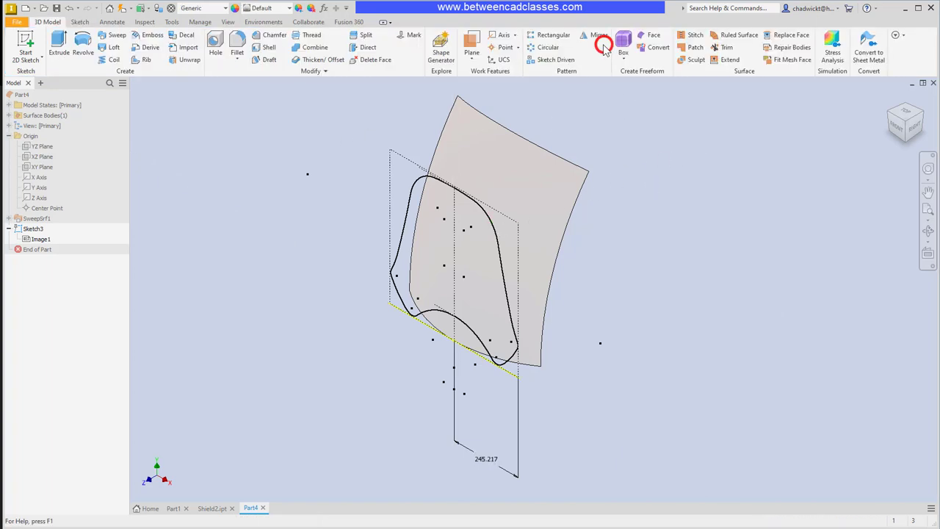
click(61, 44)
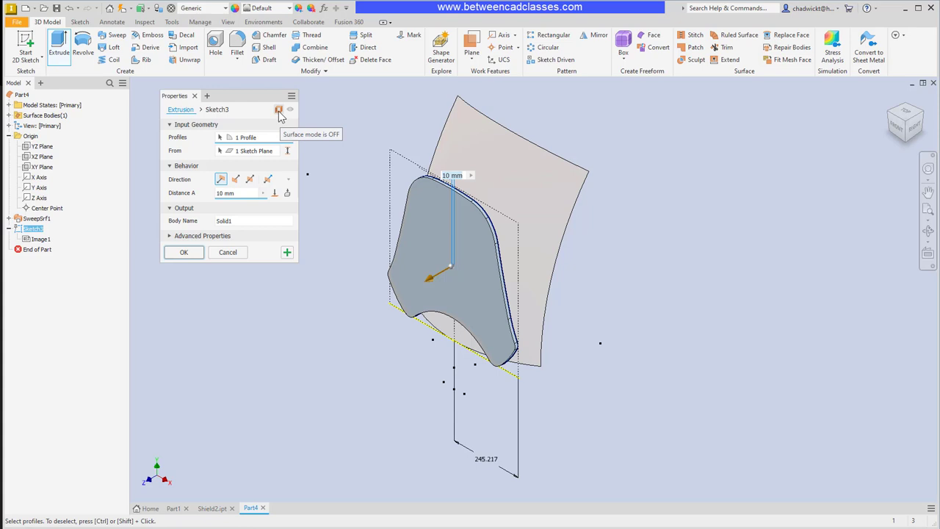
click(278, 110)
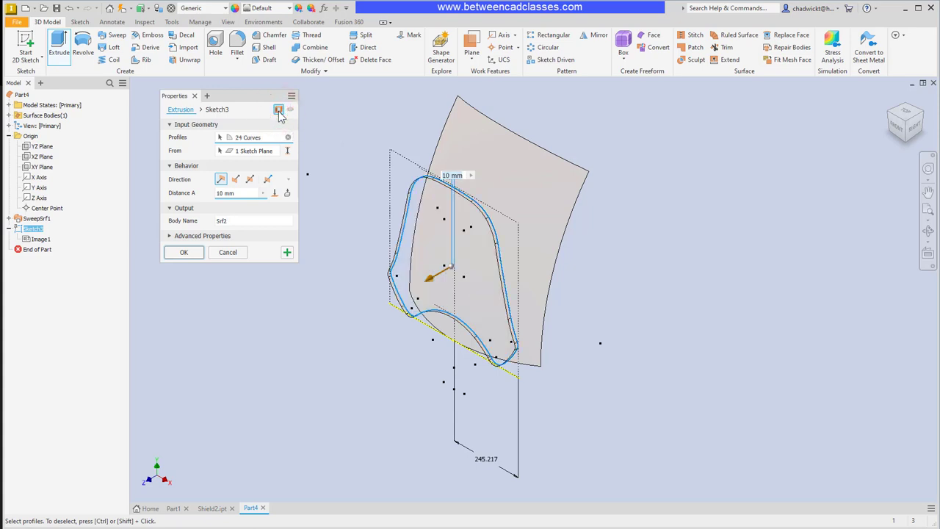
click(236, 181)
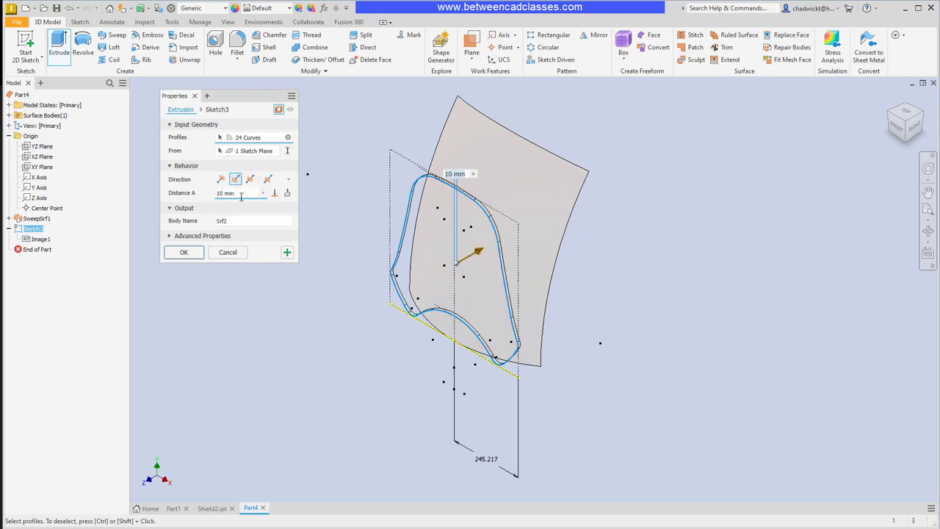
click(239, 195)
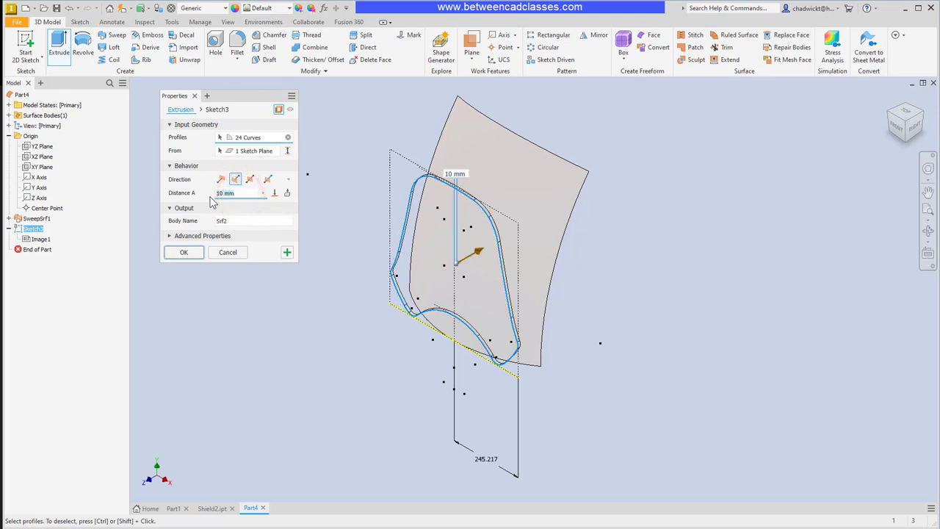
text(400)
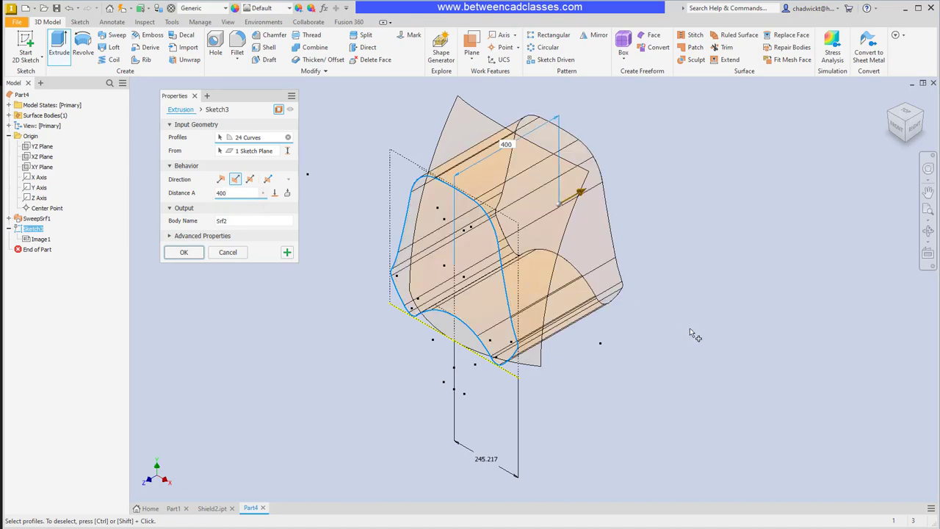
mouse_move(674, 343)
shift+middle_down()
mouse_move(609, 331)
mouse_move(689, 338)
shift+middle_up()
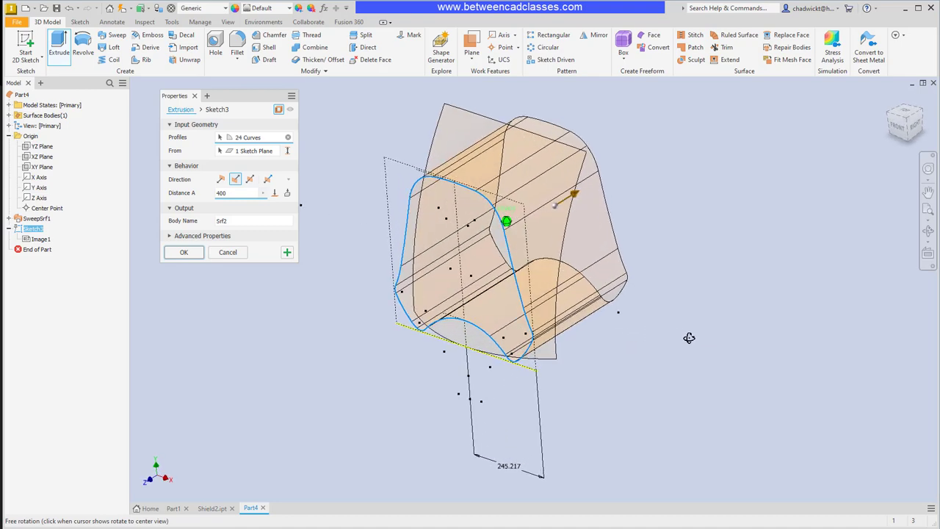
click(185, 252)
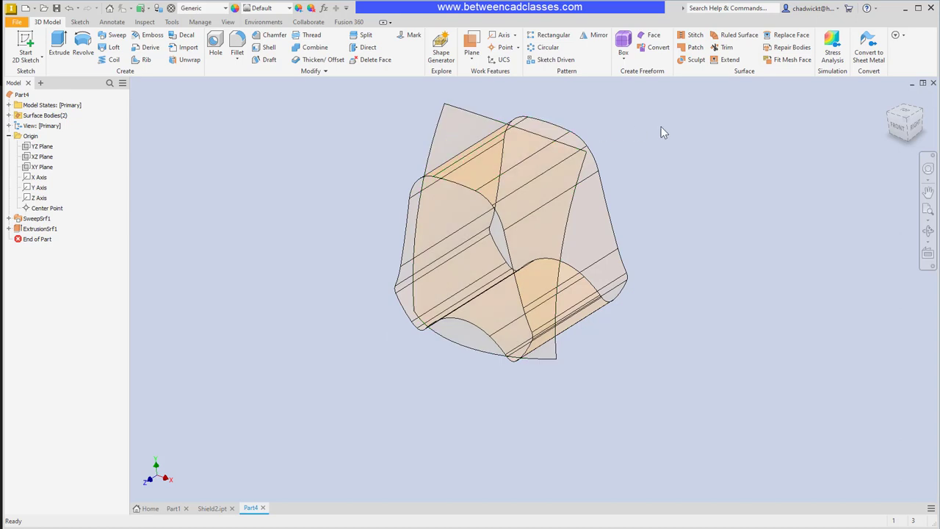
- Trim the curved surface with ExtrusionSrf1 as cutter, removing the outer face
click(726, 48)
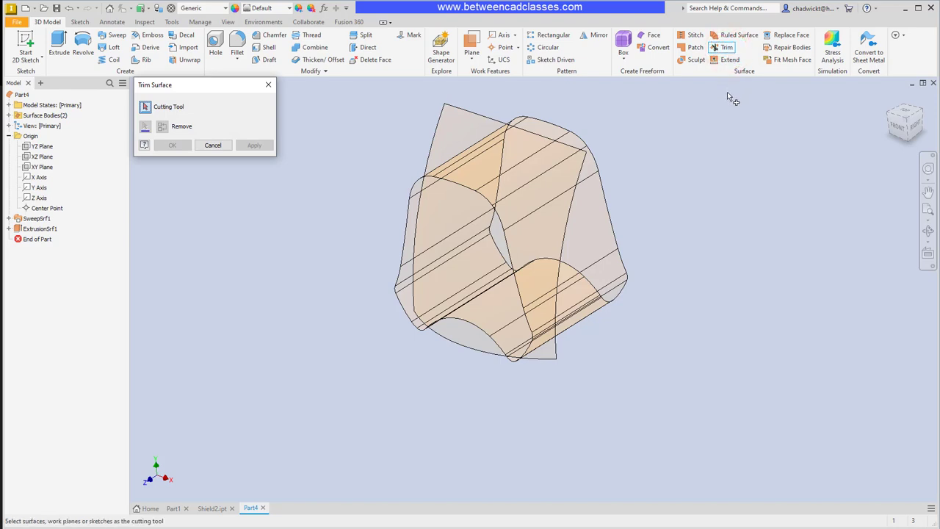
click(610, 213)
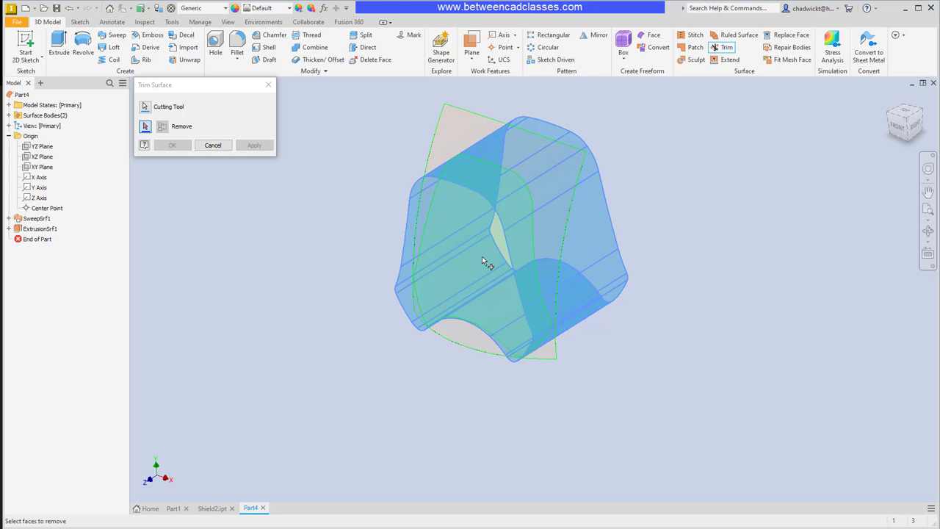
click(459, 131)
click(172, 145)
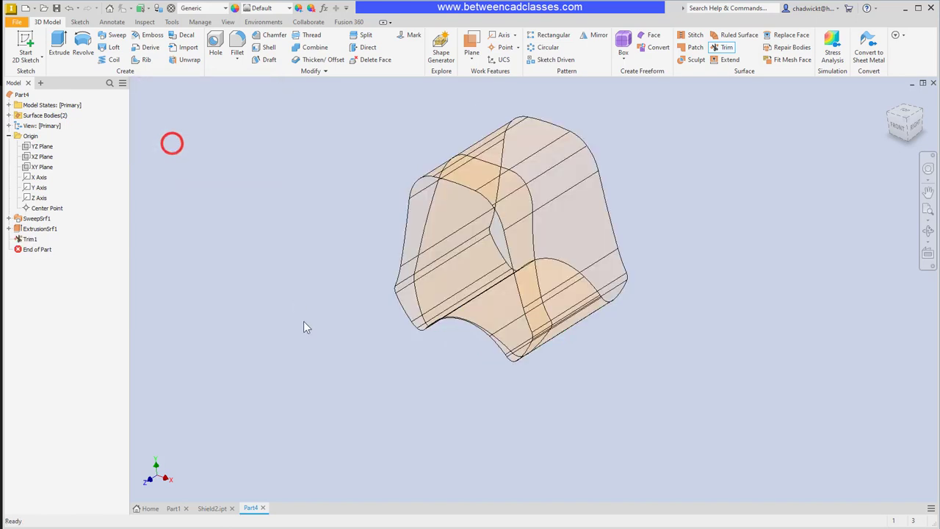
- Hide ExtrusionSrf1 and center the trimmed windshield in the view
right_click(34, 232)
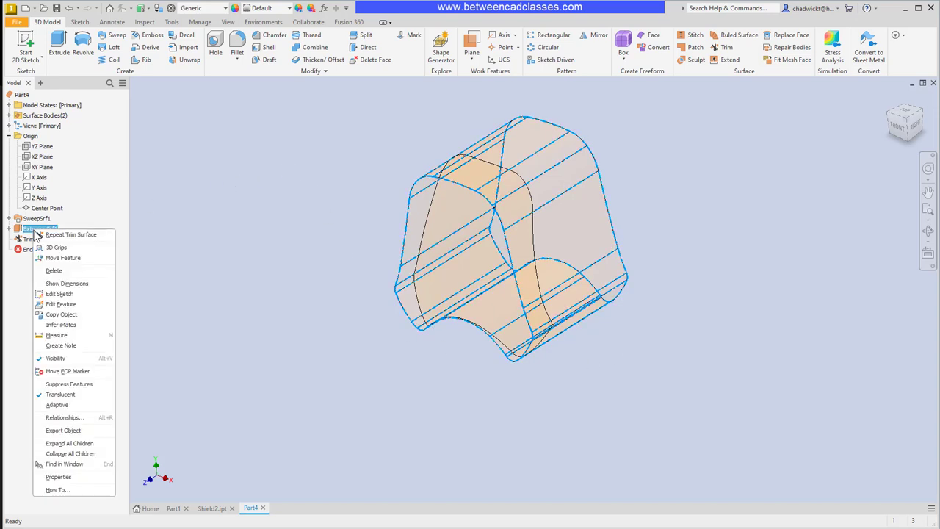
click(83, 358)
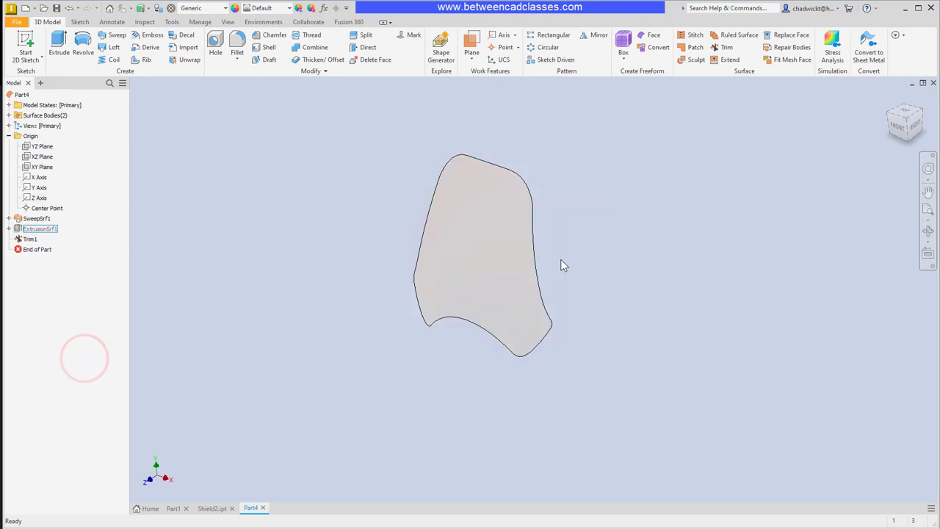
scroll(540, 236, down, 3)
middle_drag(539, 236, 642, 272)
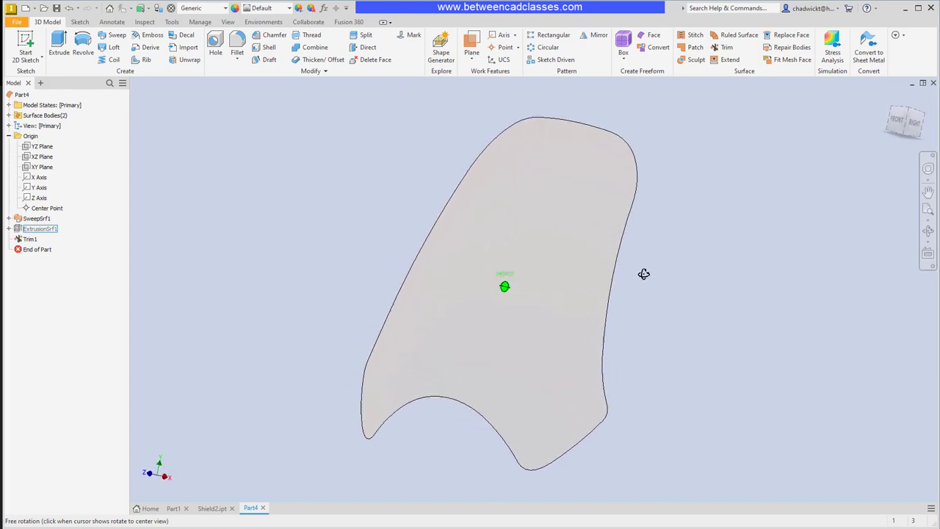
- Thicken the trimmed windshield face 4 mm into a solid, keeping the original direction
click(327, 62)
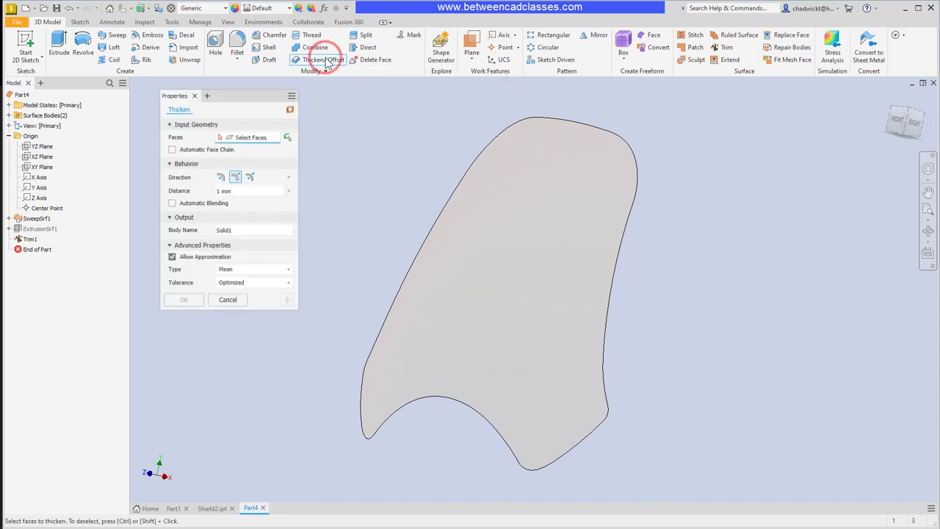
click(513, 208)
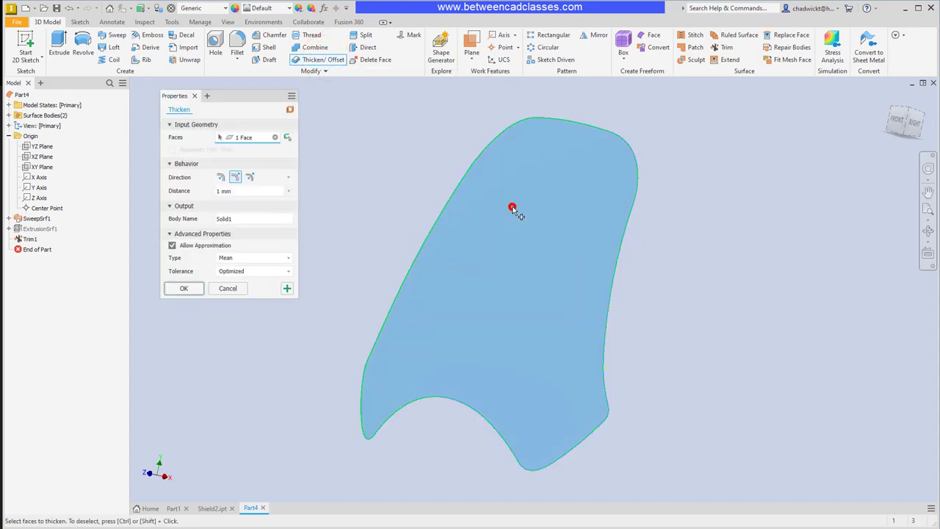
click(235, 190)
text(4)
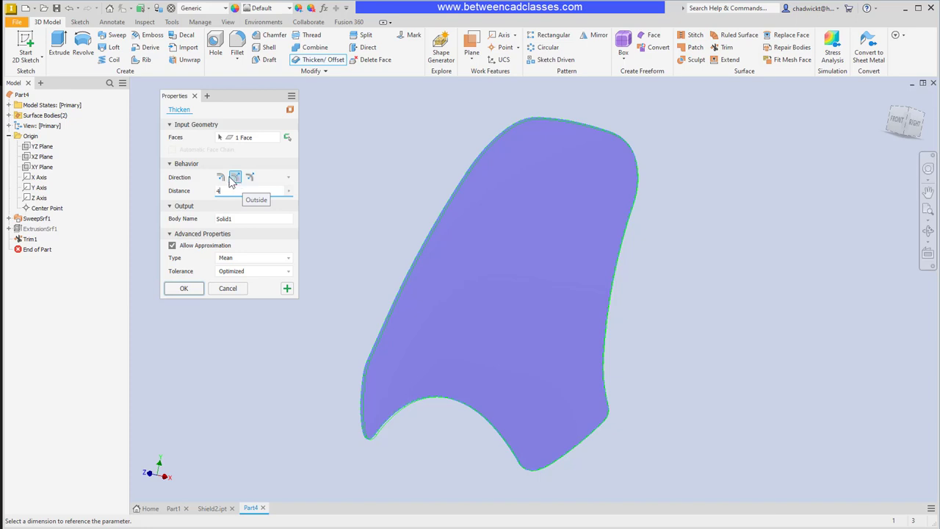
click(221, 178)
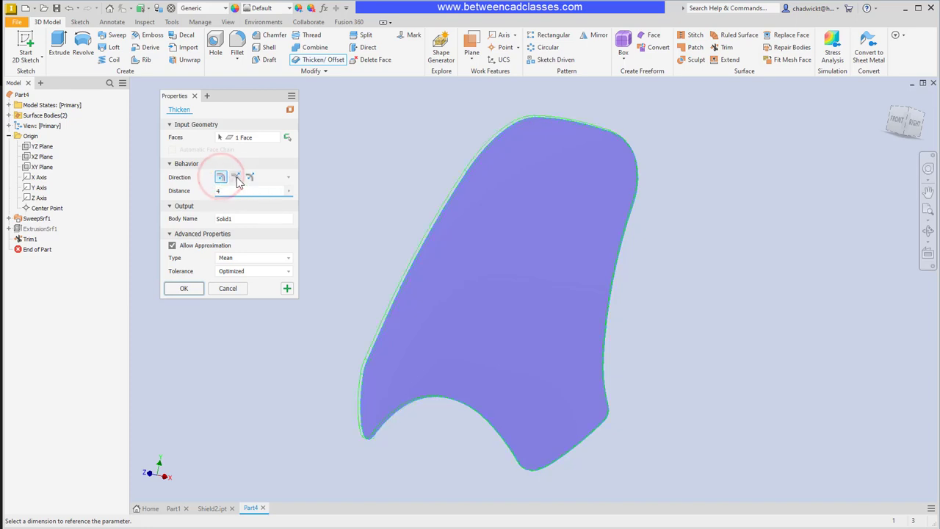
click(237, 180)
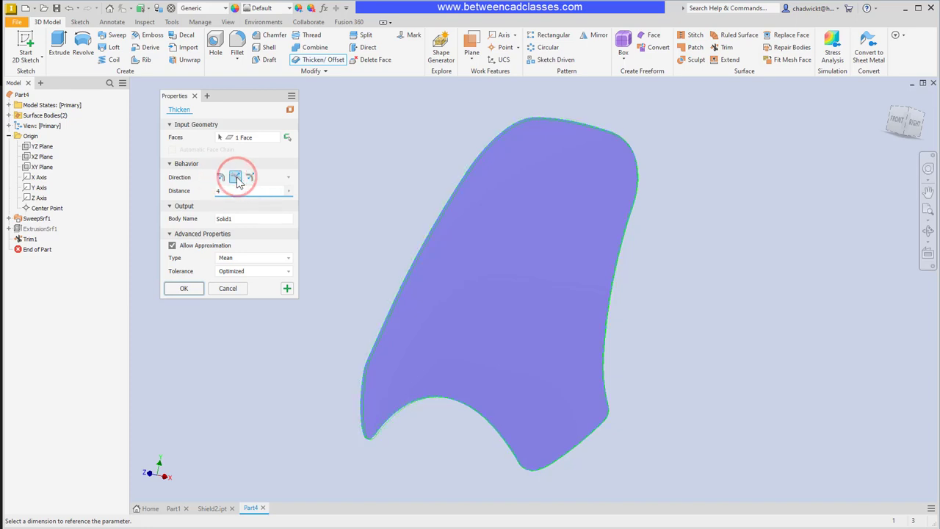
click(182, 289)
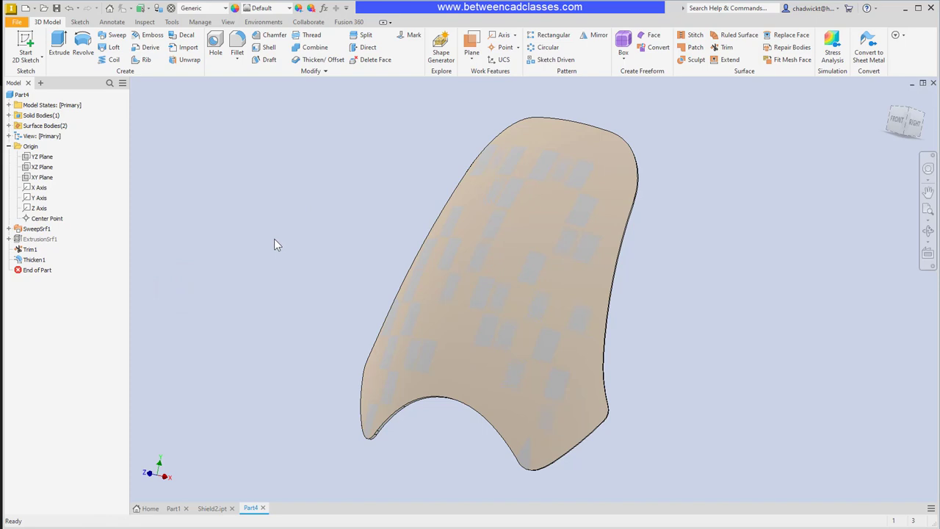
- Hide the original SweepSrf1 surface to leave only the solid shield
right_click(33, 231)
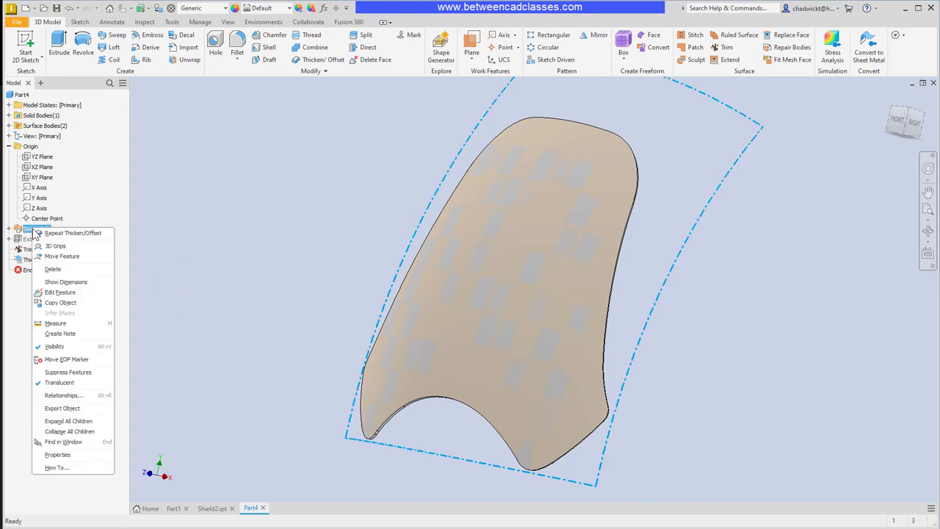
click(54, 346)
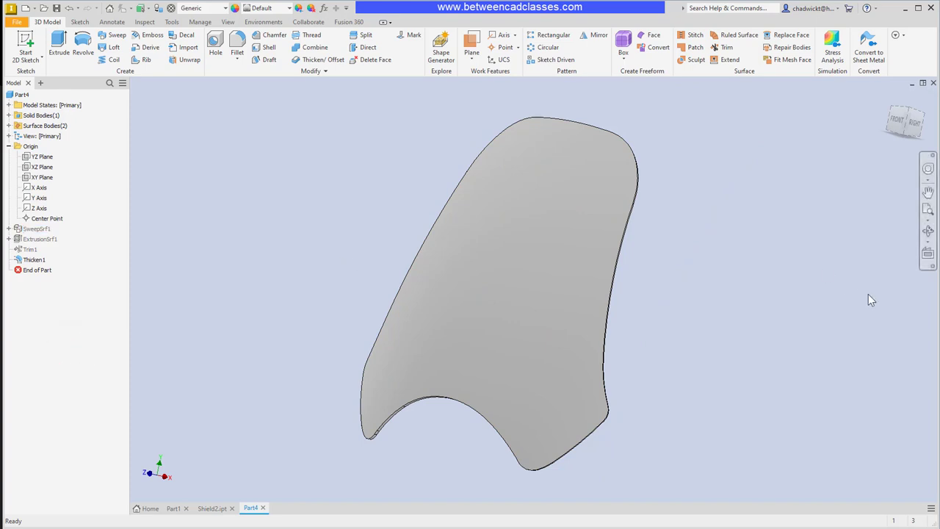
shift+middle_drag(825, 295, 806, 279)
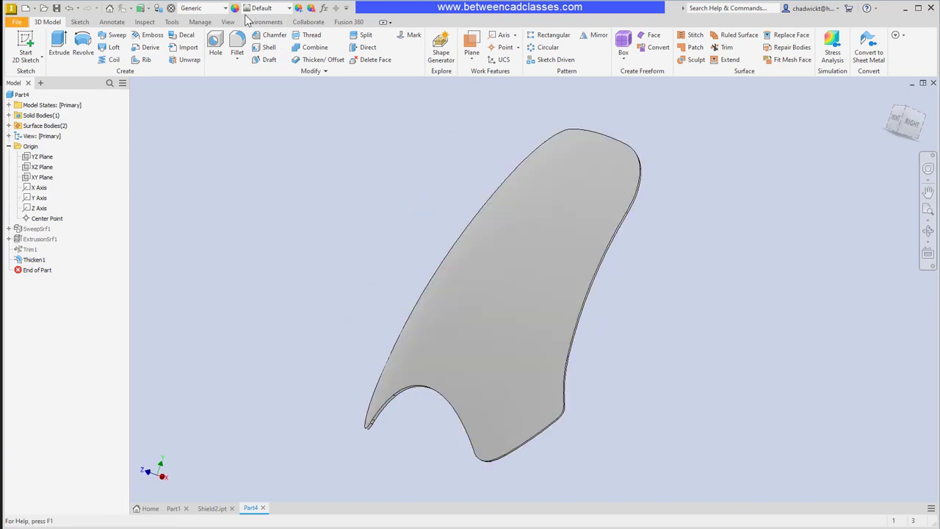
- Apply the Clear - Blue appearance to the part and orbit to inspect the shield
click(278, 9)
scroll(309, 116, down, 3)
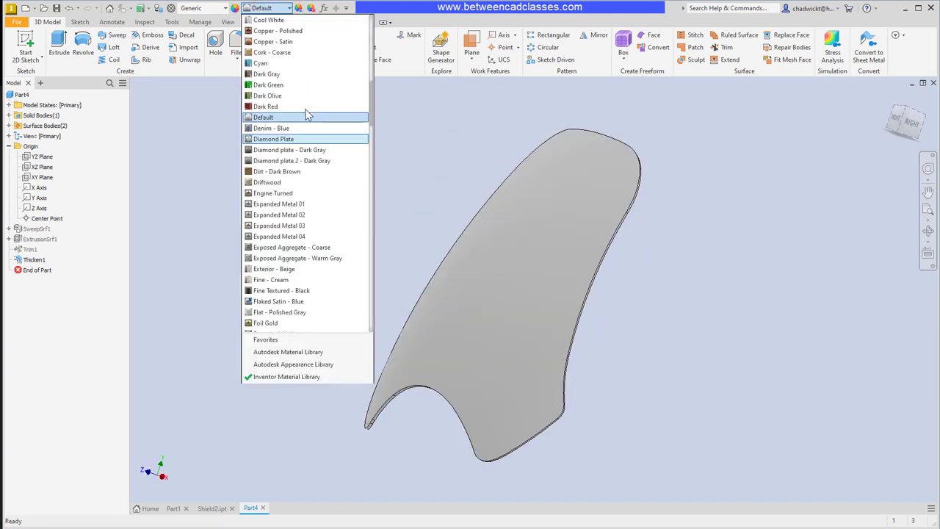
scroll(306, 118, up, 3)
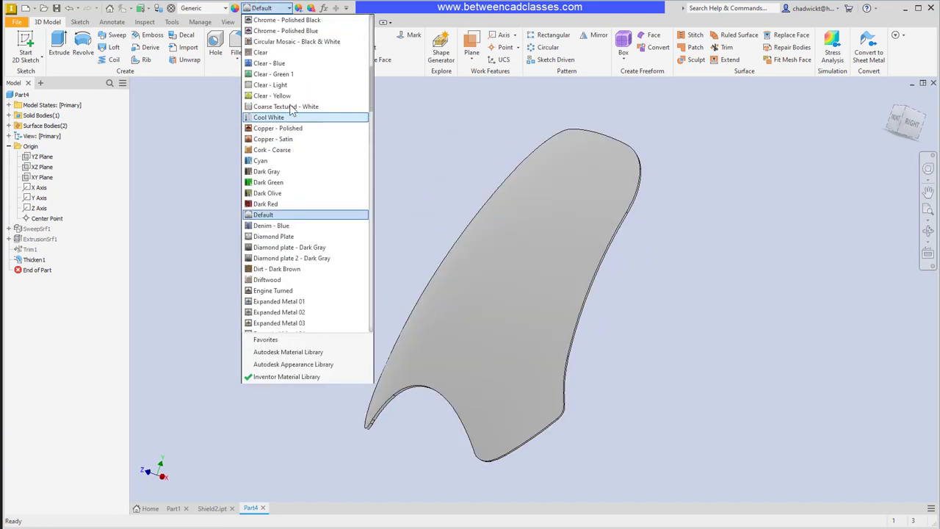
click(282, 63)
mouse_move(707, 325)
shift+middle_down()
mouse_move(768, 330)
mouse_move(638, 331)
mouse_move(741, 338)
mouse_move(743, 315)
shift+middle_up()
drag(790, 334, 729, 333)
key(Escape)
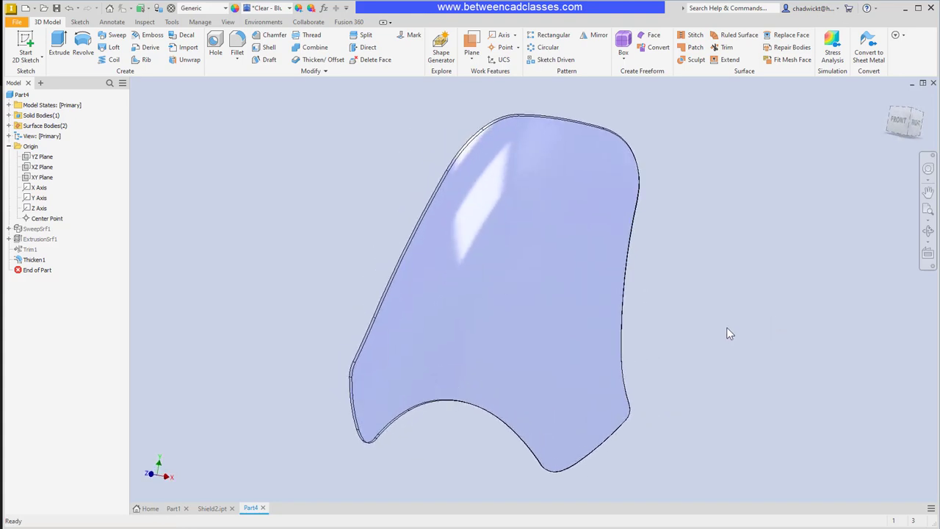
- In Shield2.ipt, finish the sketch and sweep the curved profile along the base curve into a surface
click(211, 509)
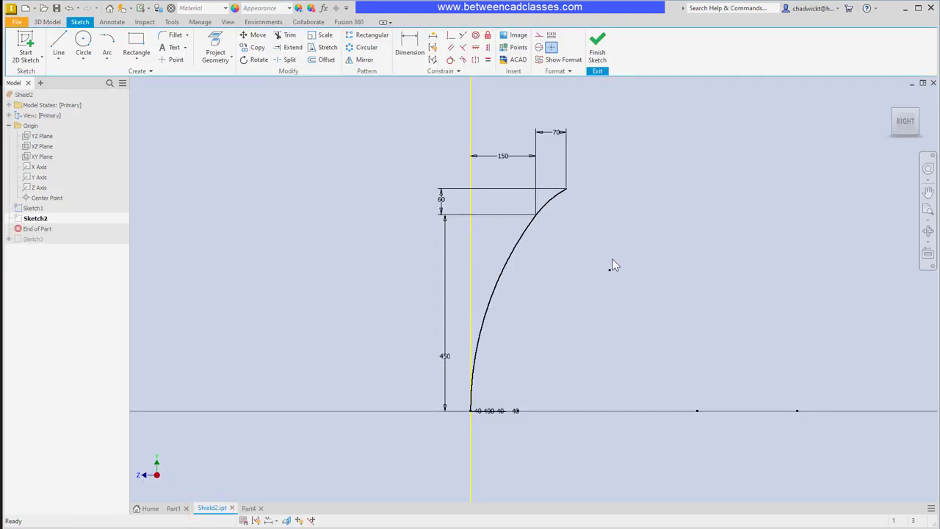
click(597, 46)
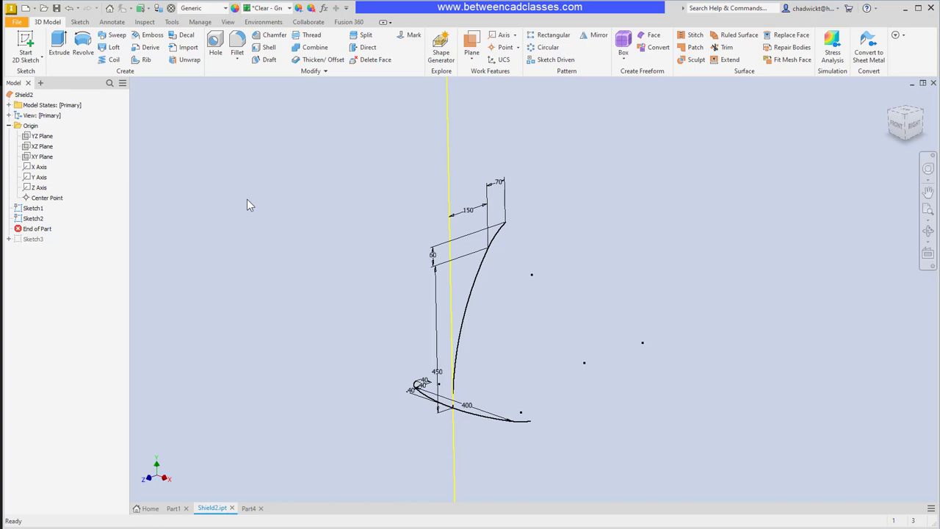
click(112, 35)
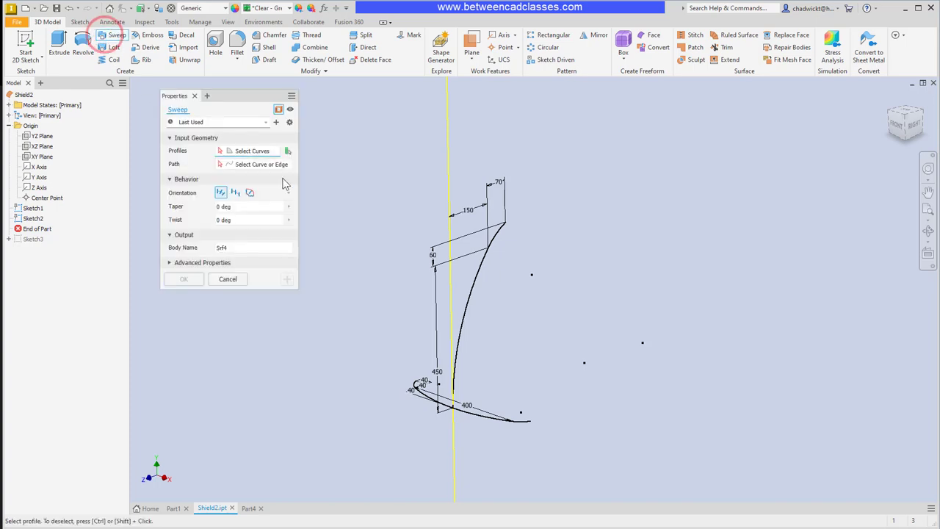
click(430, 401)
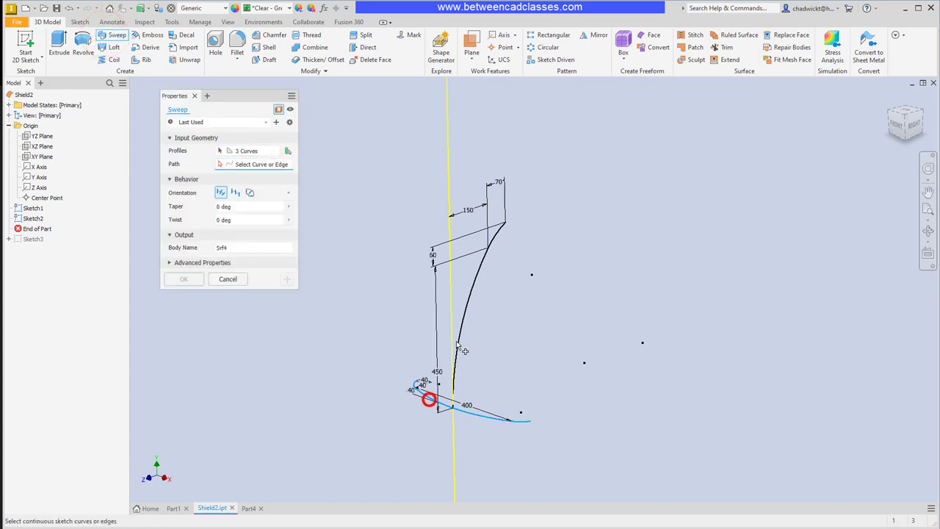
click(465, 316)
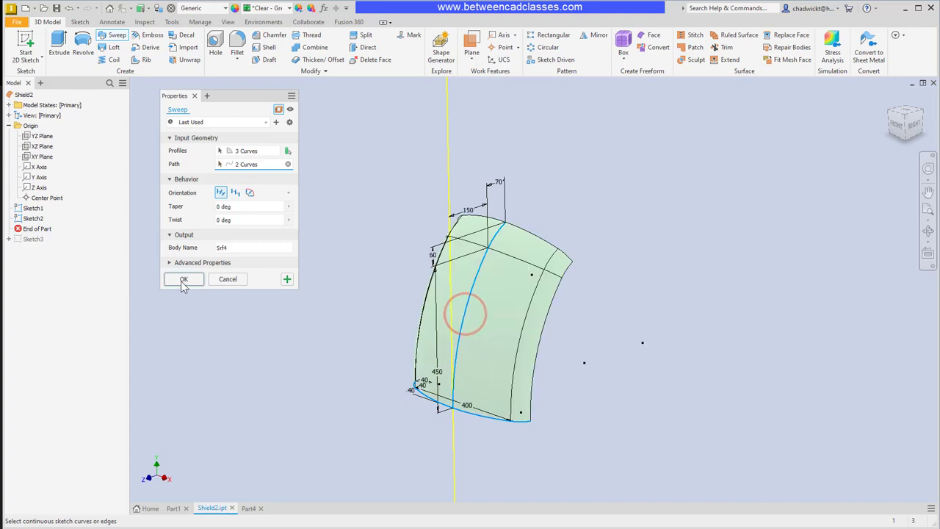
click(183, 280)
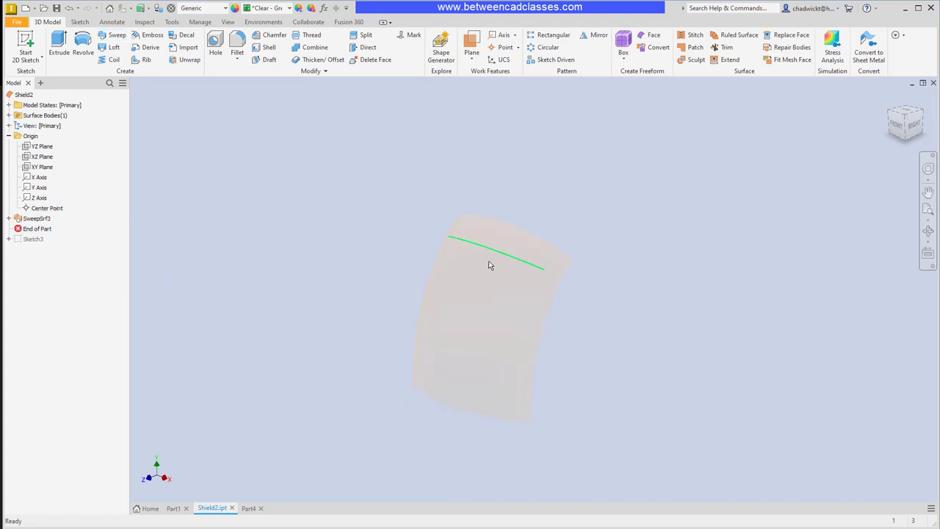
- Highlight the Sketch3 windshield outline and orbit slightly to view it over the swept surface
click(33, 239)
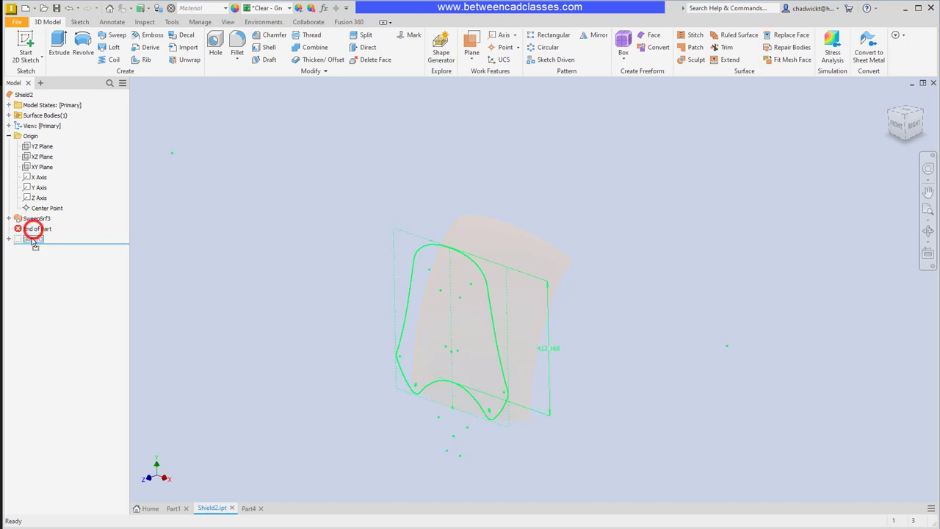
click(265, 266)
drag(620, 352, 634, 363)
key(Escape)
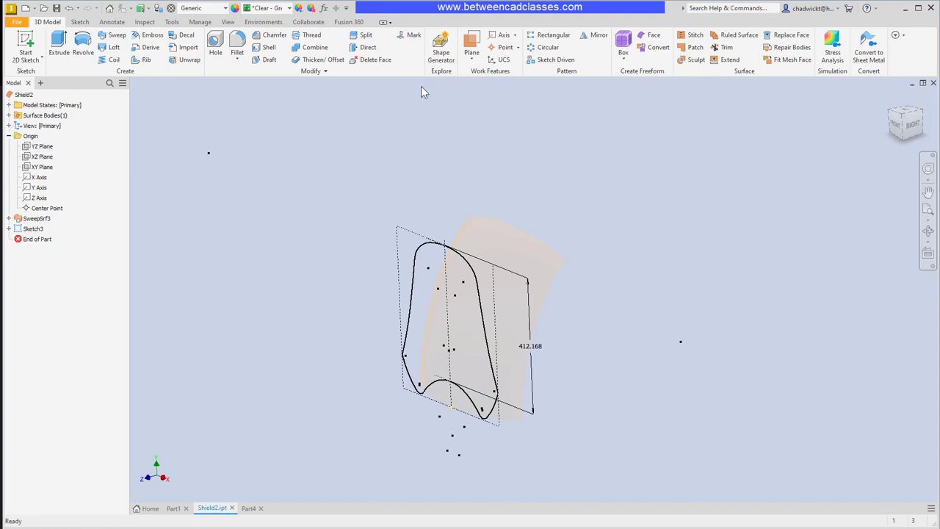
- Extrude the Sketch3 windshield outline 300 mm as a surface through SweepSrf3
key(e)
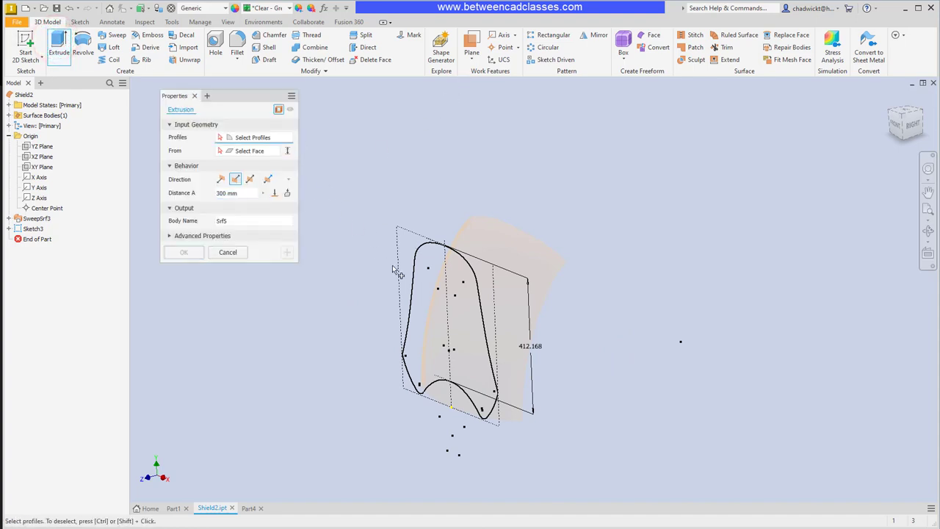
click(412, 286)
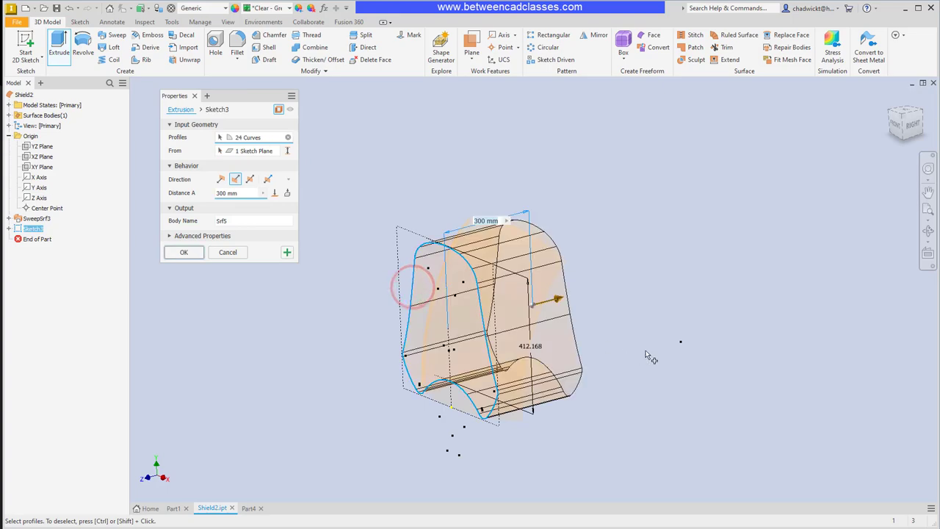
shift+middle_drag(647, 356, 668, 344)
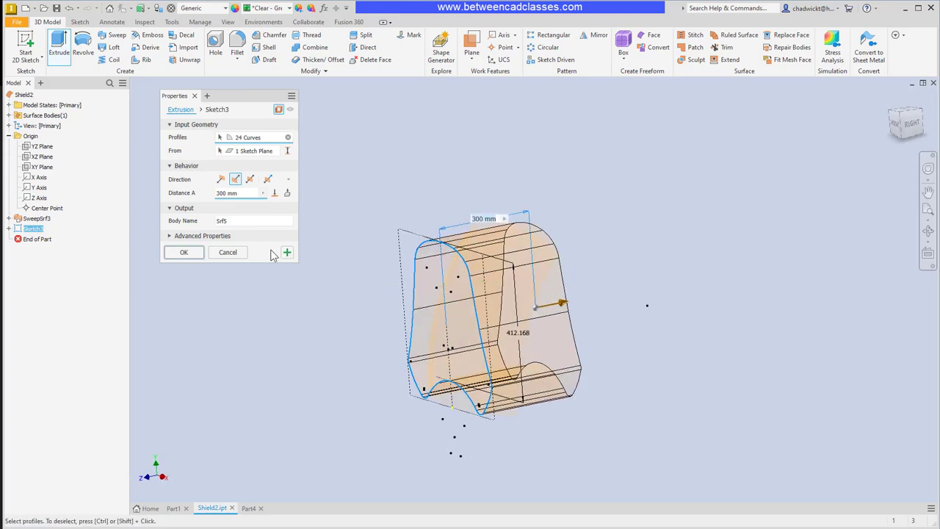
click(185, 252)
shift+middle_drag(642, 218, 664, 219)
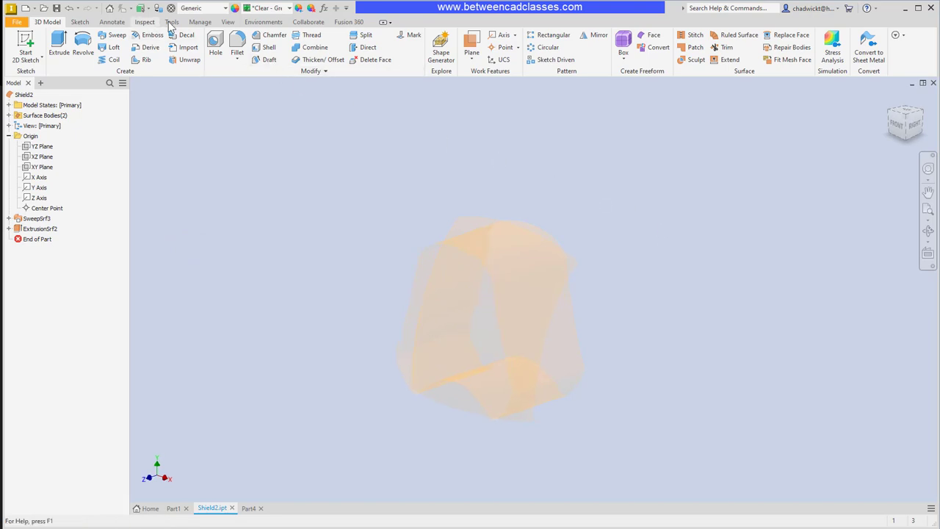
- Switch the visual style to Shaded with Edges
click(224, 22)
click(190, 56)
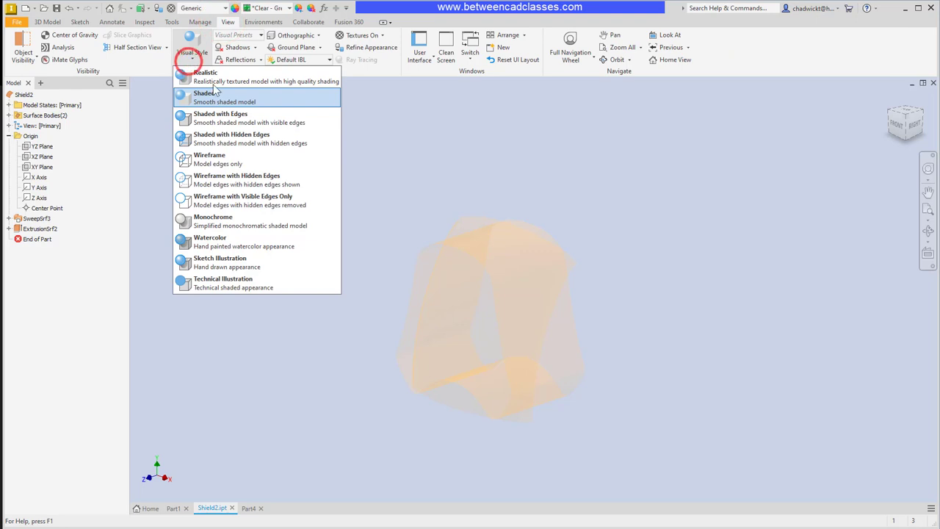
click(227, 118)
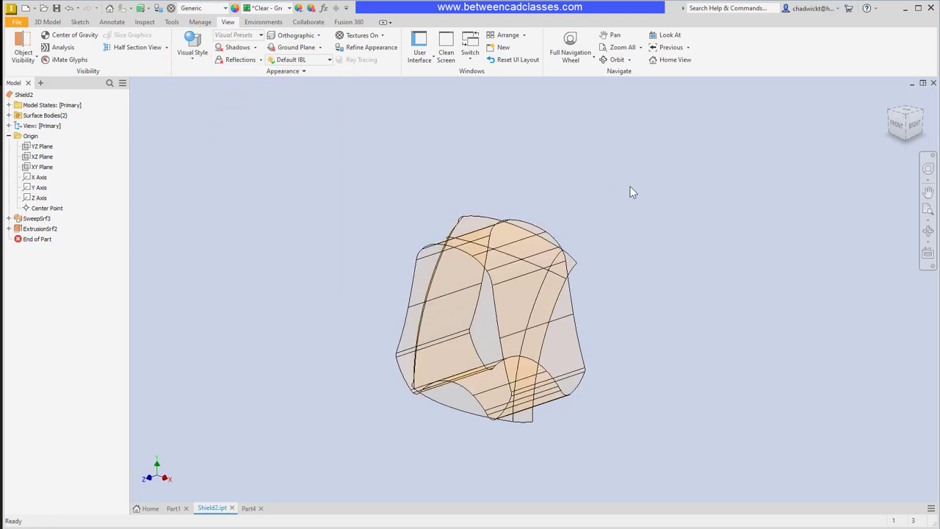
- Trim SweepSrf3 with ExtrusionSrf2, removing the outer region, then hide ExtrusionSrf2
click(47, 22)
click(725, 47)
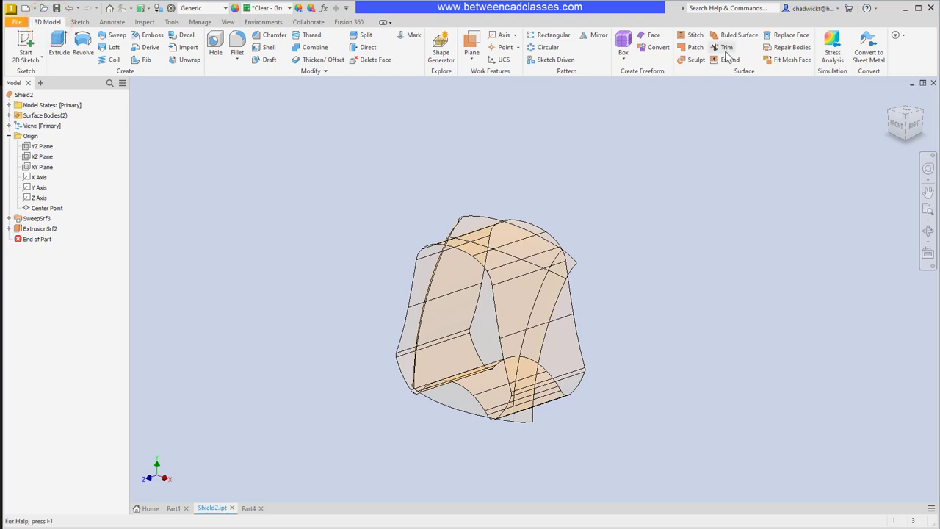
click(418, 254)
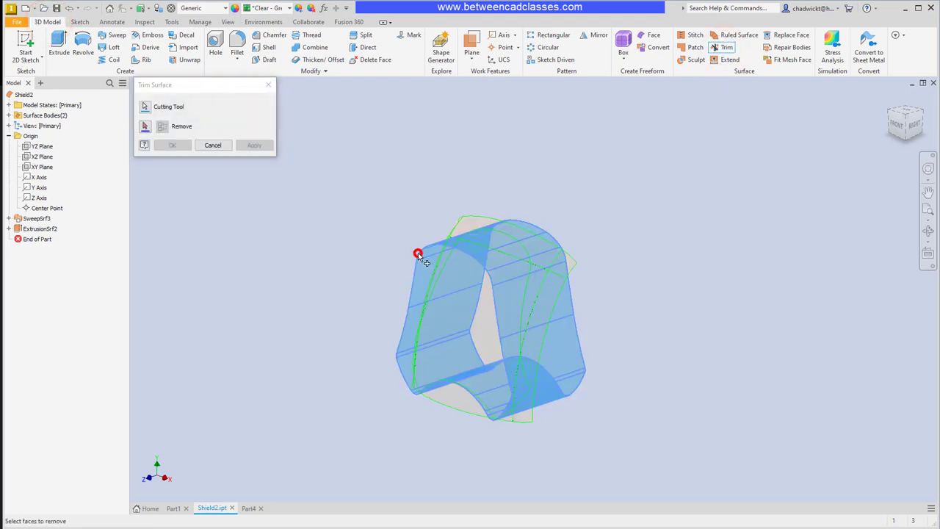
click(469, 223)
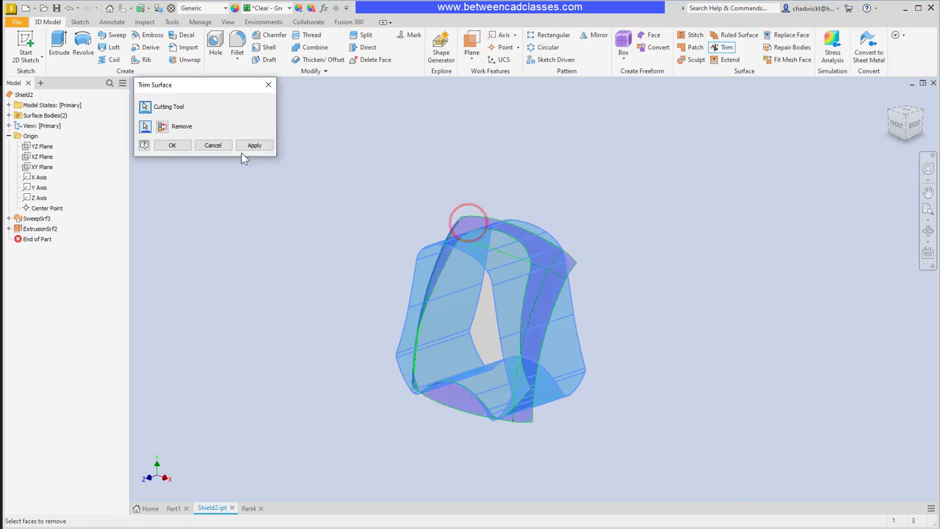
click(173, 145)
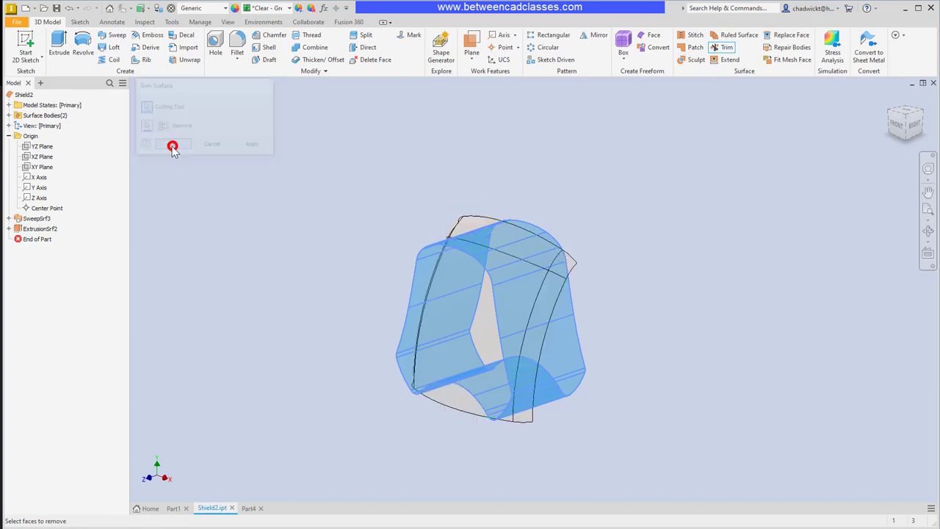
right_click(43, 229)
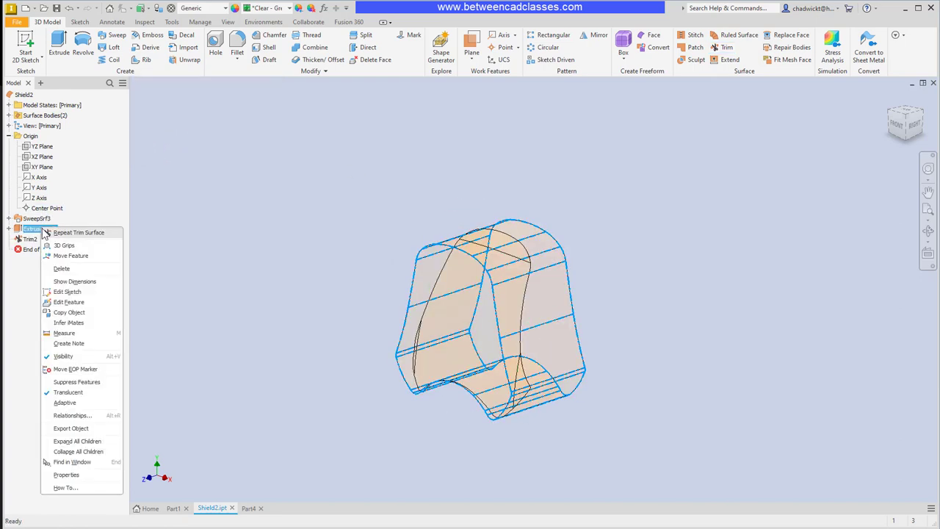
click(74, 357)
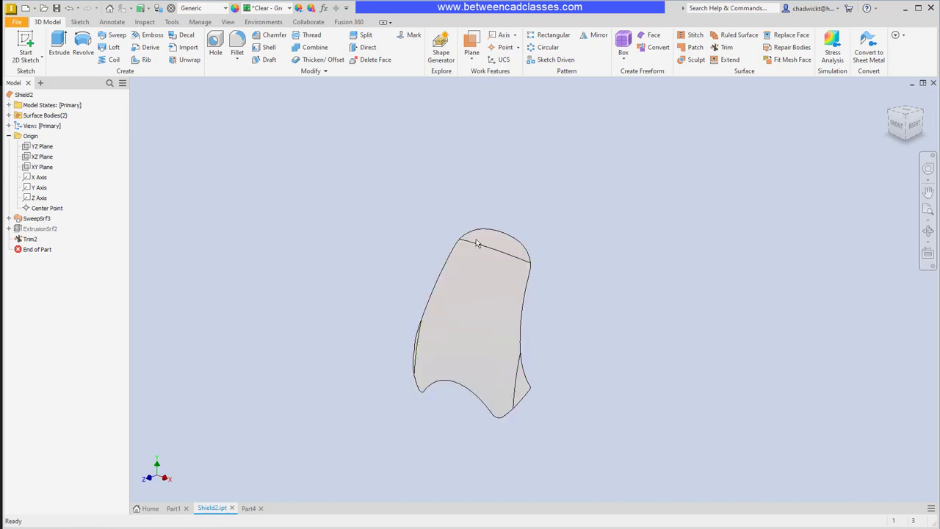
- Thicken the trimmed windshield quilt 4 mm into a solid using quilt selection
click(316, 60)
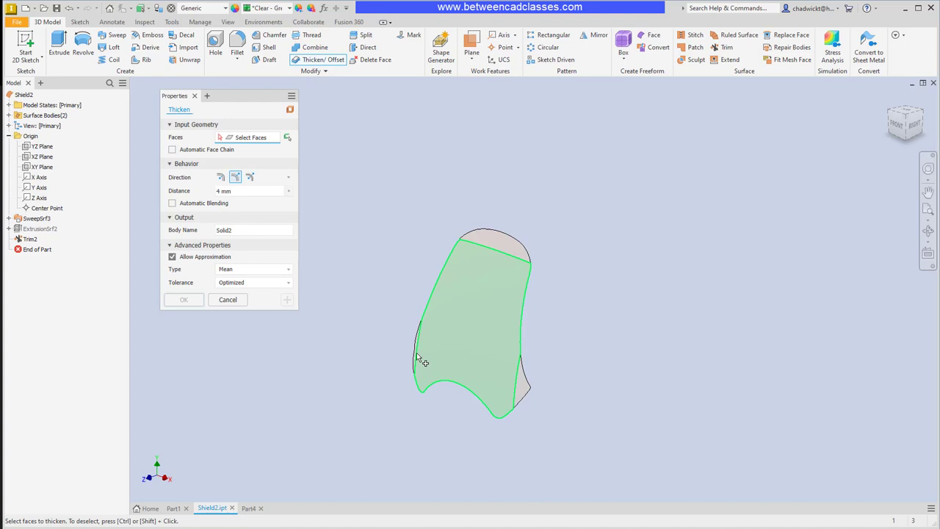
click(287, 138)
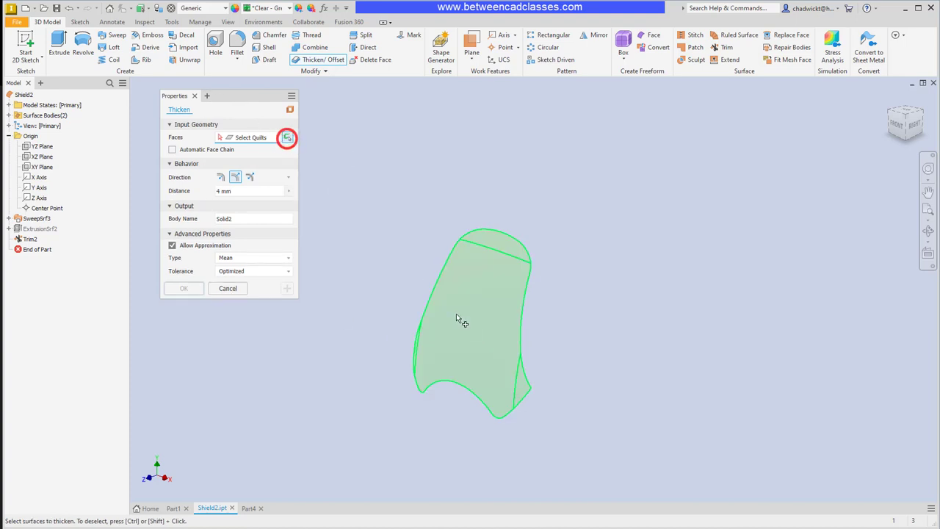
click(471, 324)
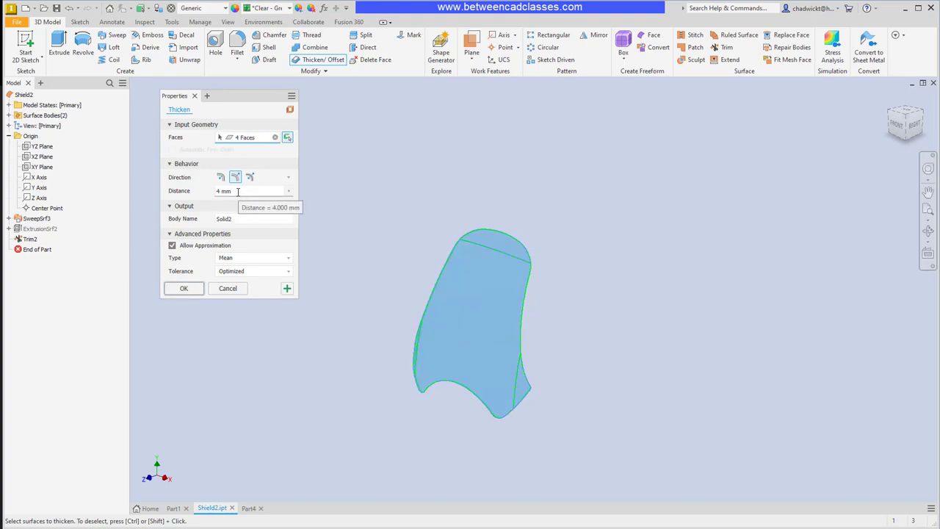
click(184, 288)
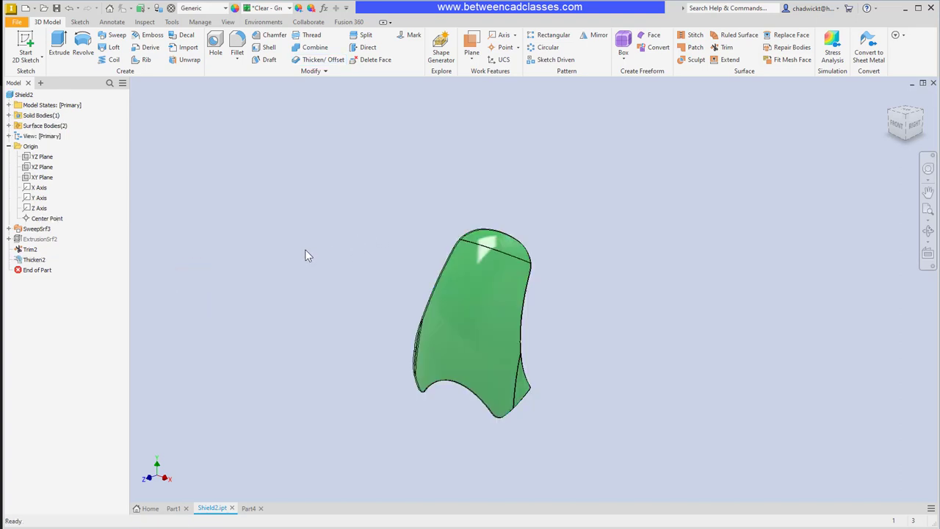
- Hide the leftover SweepSrf3 surface and orbit the shield to a side view
right_click(40, 230)
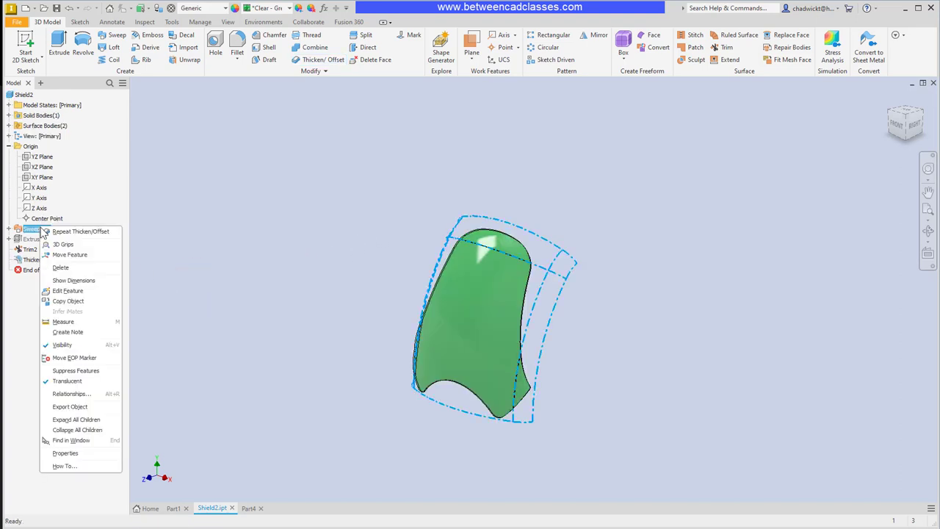
click(83, 344)
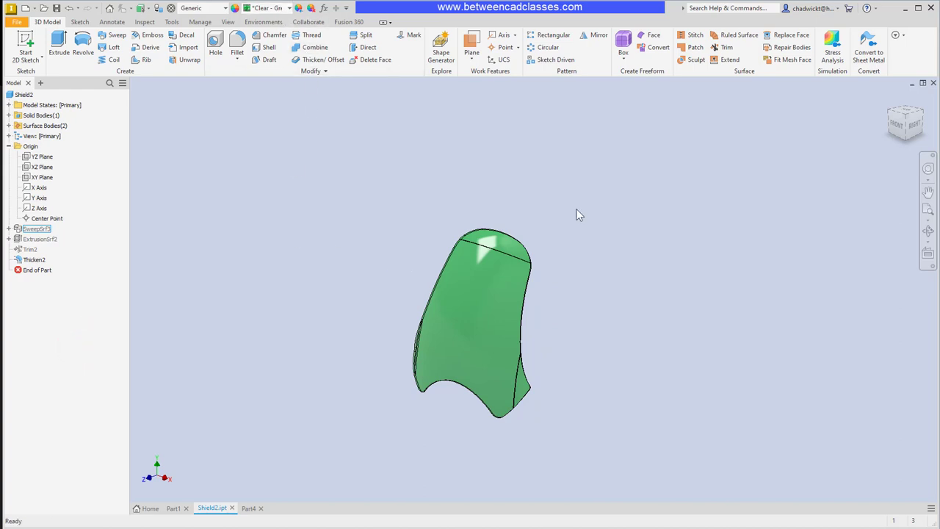
mouse_move(583, 349)
shift+middle_down()
mouse_move(499, 336)
mouse_move(622, 331)
mouse_move(663, 311)
mouse_move(581, 321)
shift+middle_up()
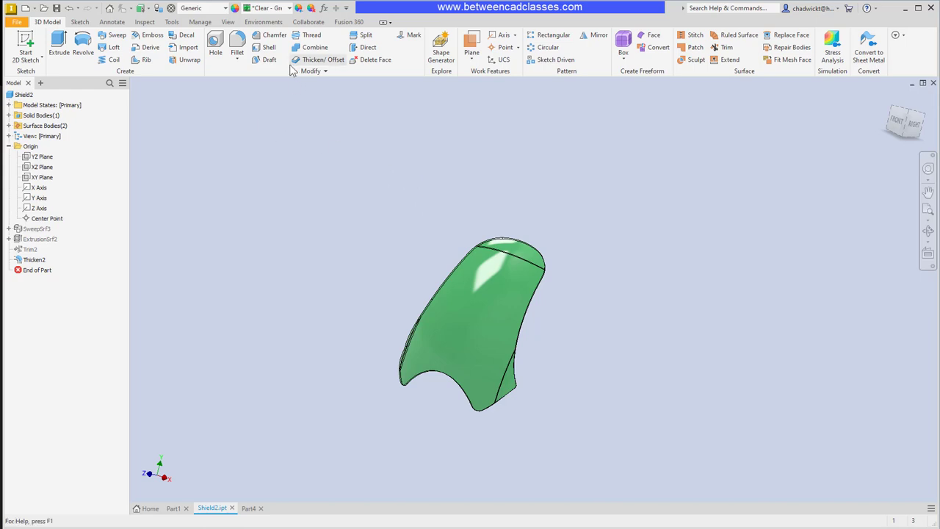
- Set the visual style to Shaded without edges and enlarge the shield in view
click(228, 21)
click(189, 51)
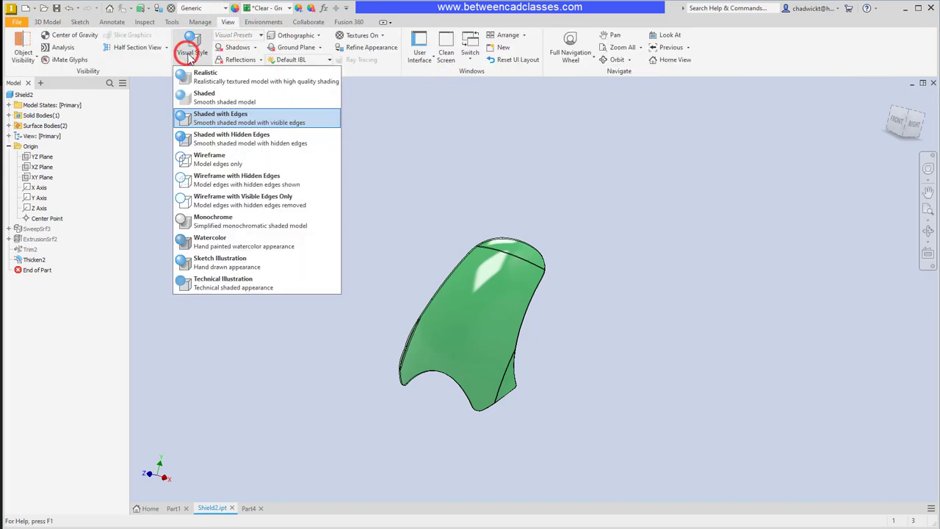
click(220, 99)
mouse_move(570, 376)
shift+middle_down()
mouse_move(535, 375)
mouse_move(566, 371)
mouse_move(556, 351)
mouse_move(489, 350)
mouse_move(686, 315)
mouse_move(587, 376)
mouse_move(632, 414)
mouse_move(619, 394)
shift+middle_up()
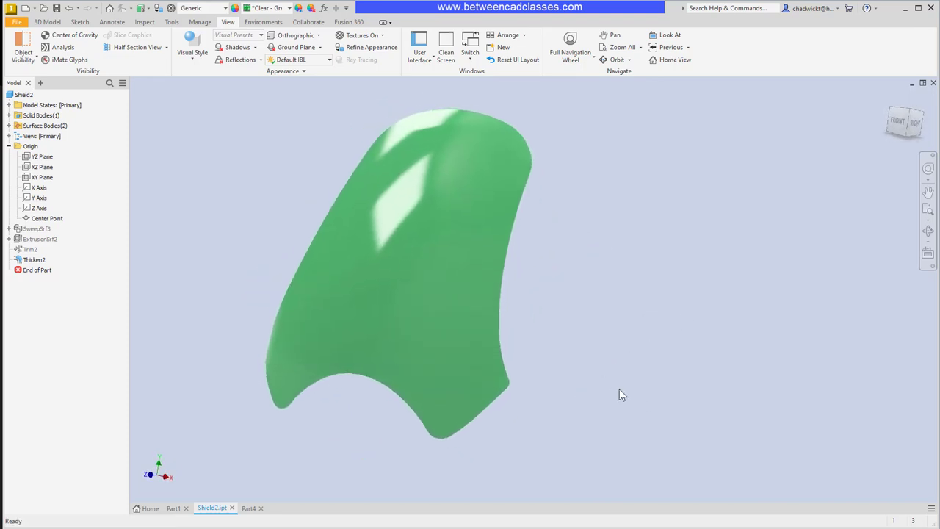